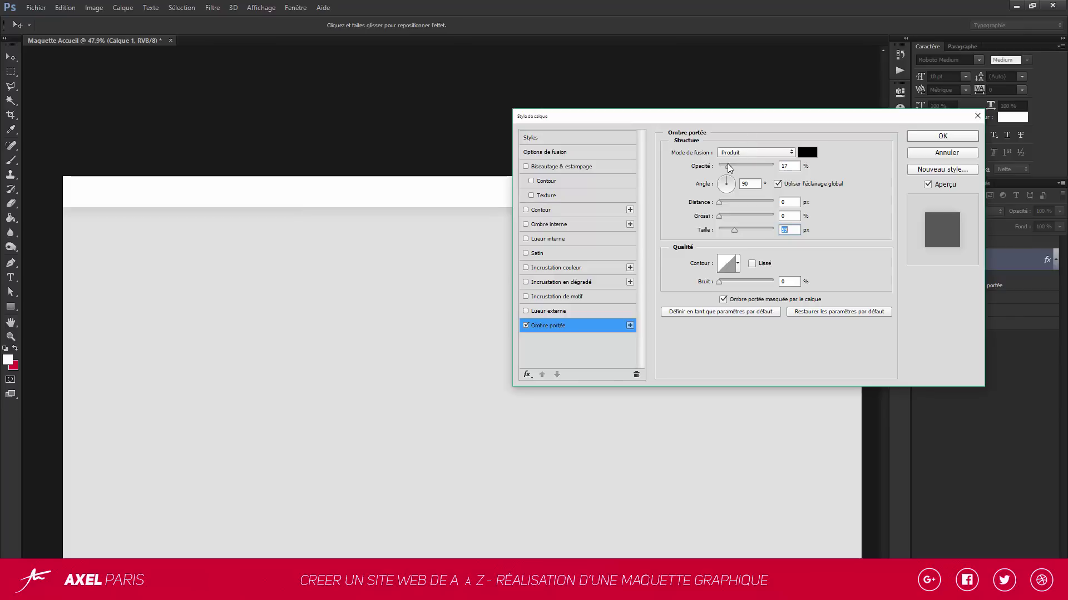
# Adjust the opacity of the top bar's drop shadow and apply the layer style
pyautogui.click(727, 165)
pyautogui.press('Return')
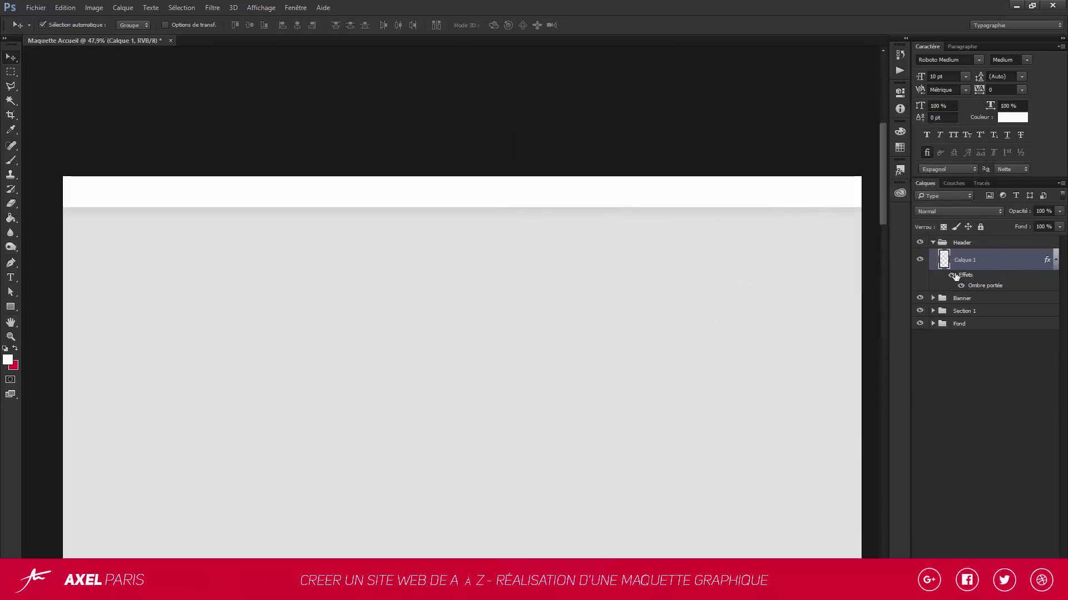
# Add a new layer beneath Calque 1 and fill a full-width band on it with white, extending below the top bar
pyautogui.hotkey('ctrl', 'shift', 'alt', 'n')
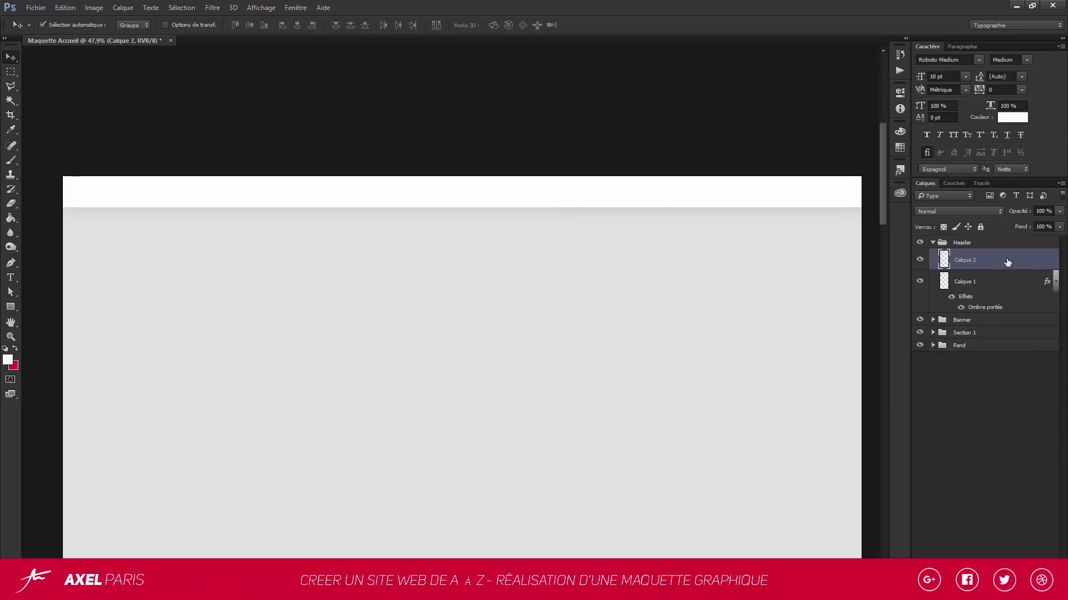
pyautogui.moveTo(1007, 262); pyautogui.dragTo(1007, 300)
pyautogui.click(10, 71)
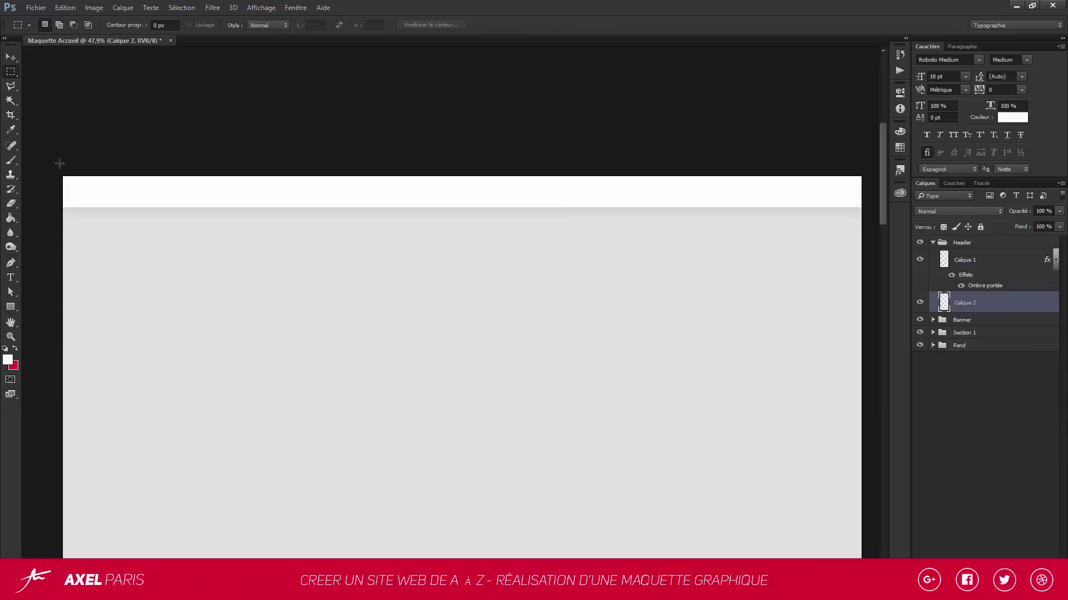
pyautogui.moveTo(50, 175); pyautogui.dragTo(837, 265)
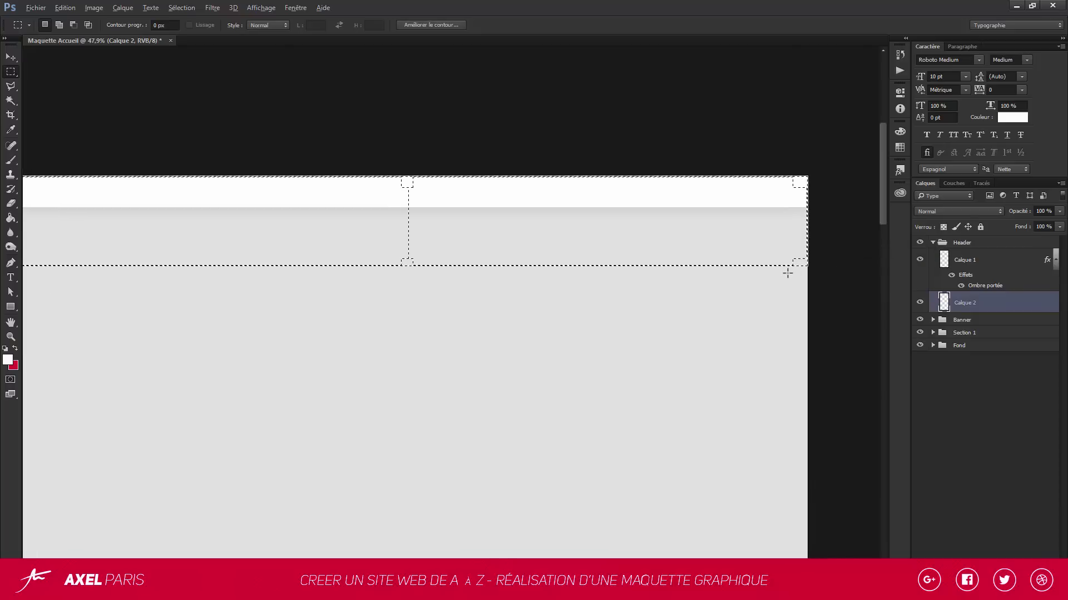
pyautogui.hotkey('alt', 'BackSpace')
pyautogui.hotkey('ctrl', 'd')
pyautogui.scroll(2, 394, 241)
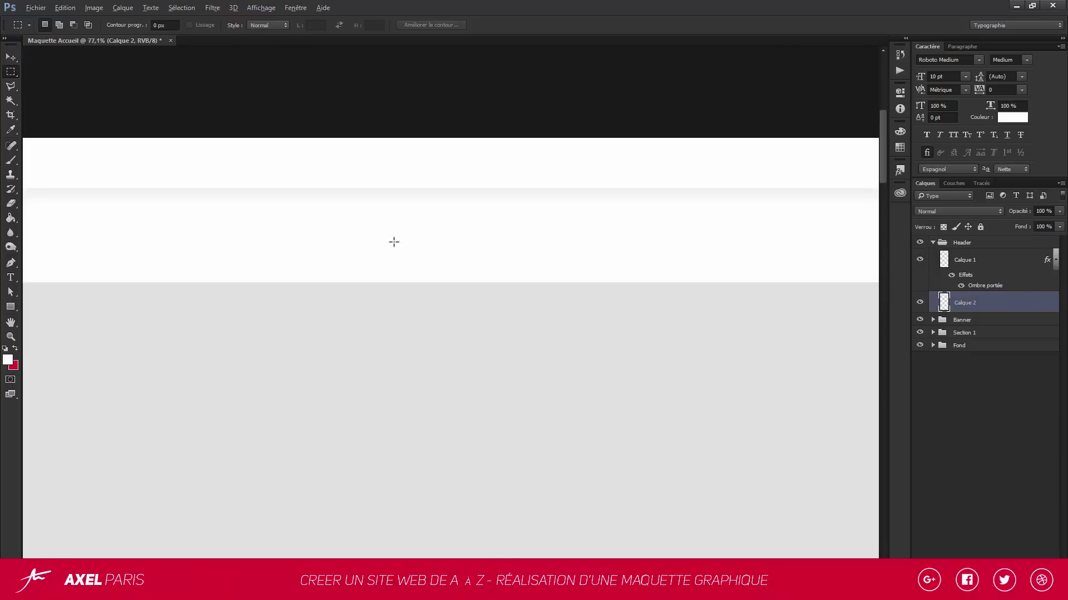
pyautogui.scroll(-2, 453, 224)
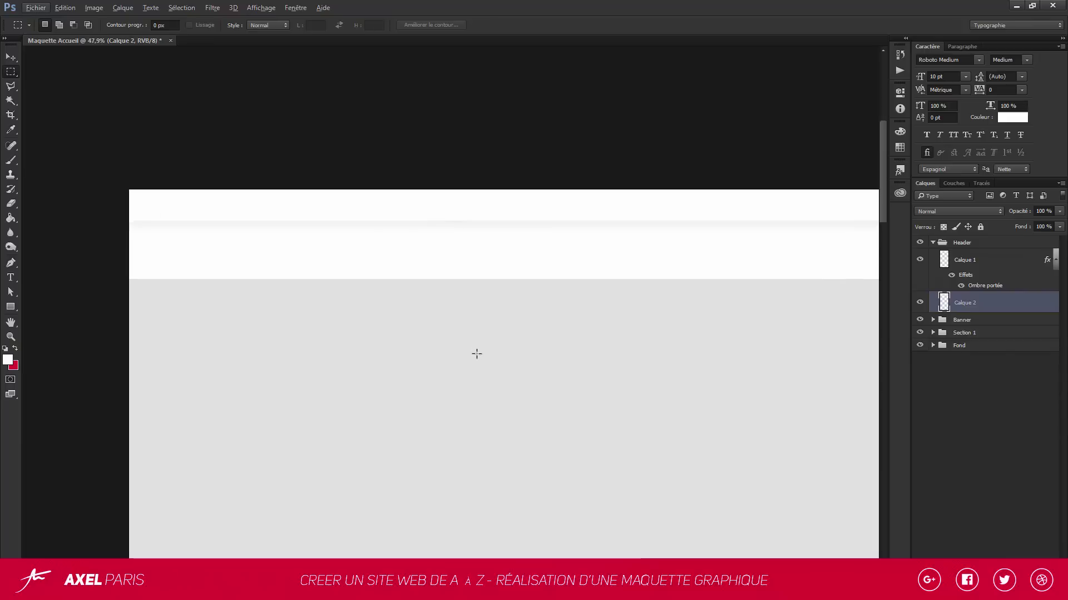
# Switch to the web browser, reduce it to a floating window and load axelparis.fr
pyautogui.click(394, 589)
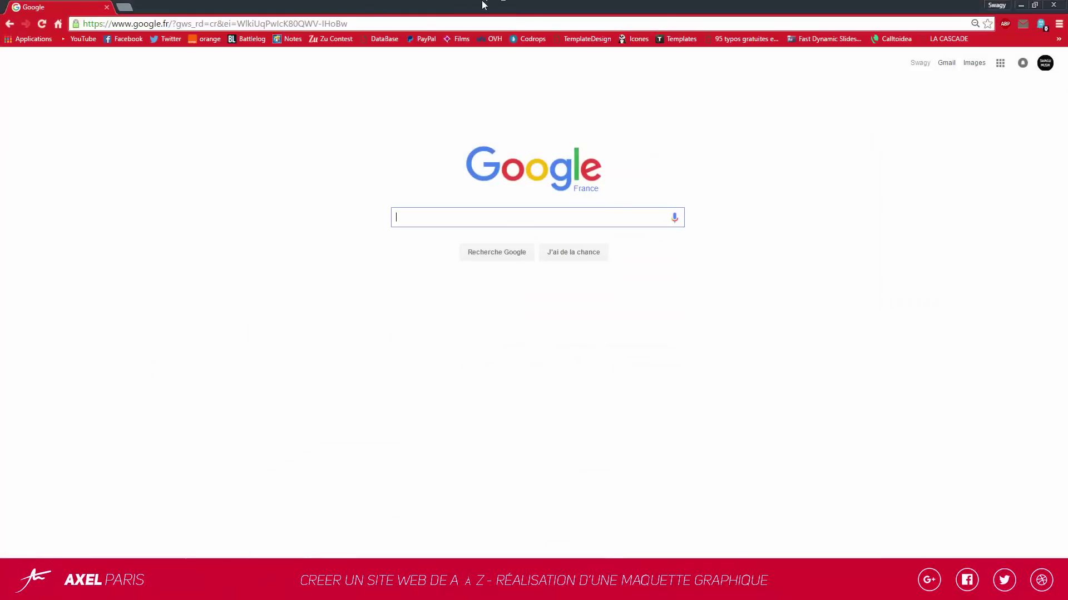
pyautogui.moveTo(481, 3); pyautogui.dragTo(471, 202)
pyautogui.click(470, 209)
pyautogui.write('axelparis.fr')
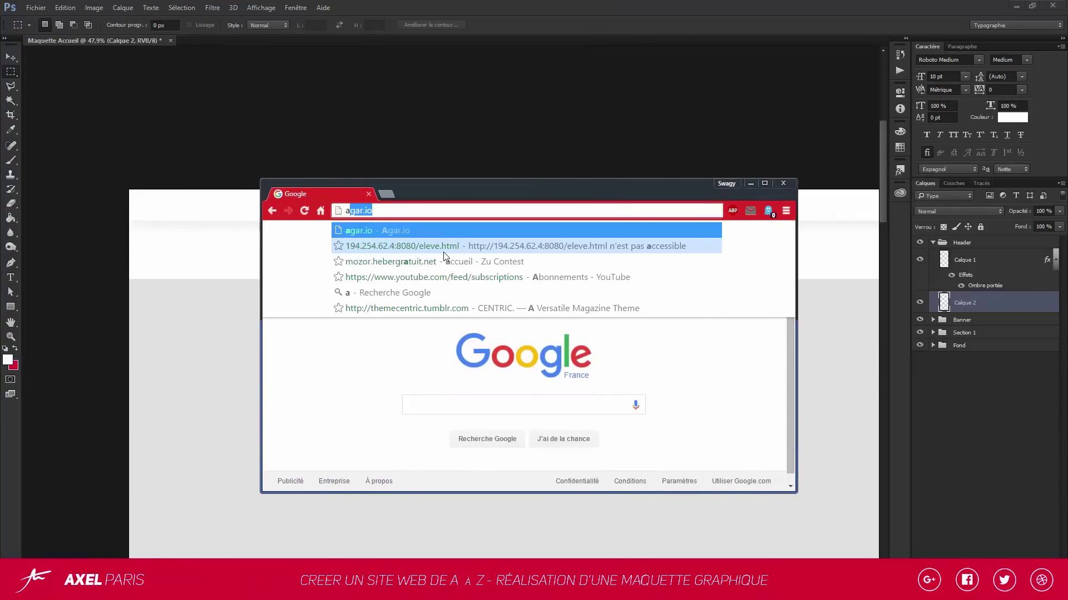
pyautogui.press('Return')
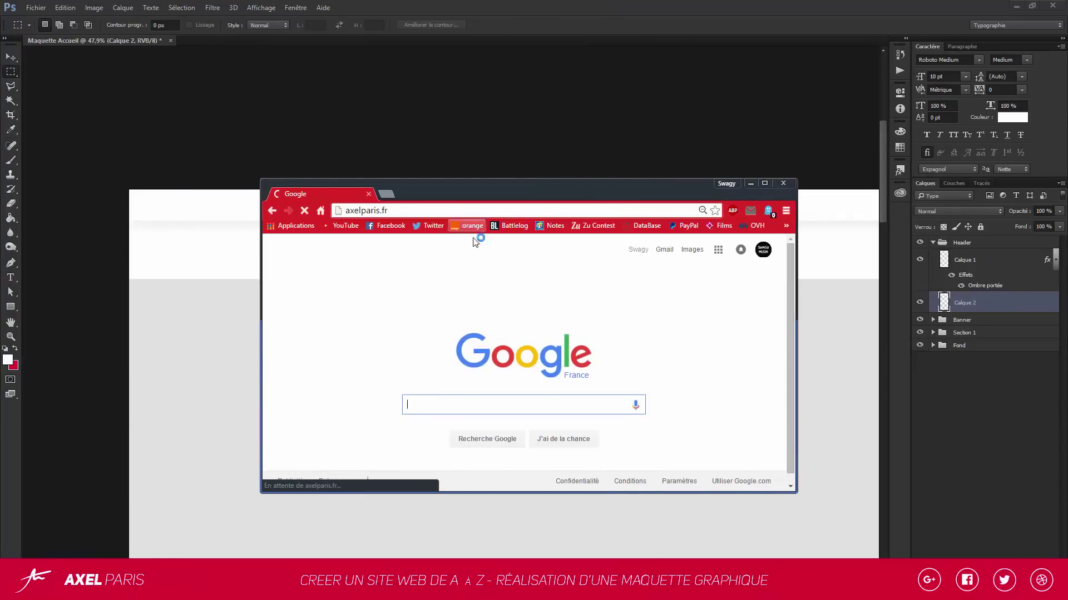
# Widen the browser window, examine the site's header while scrolling the page, and return to Photoshop
pyautogui.moveTo(797, 319); pyautogui.dragTo(887, 314)
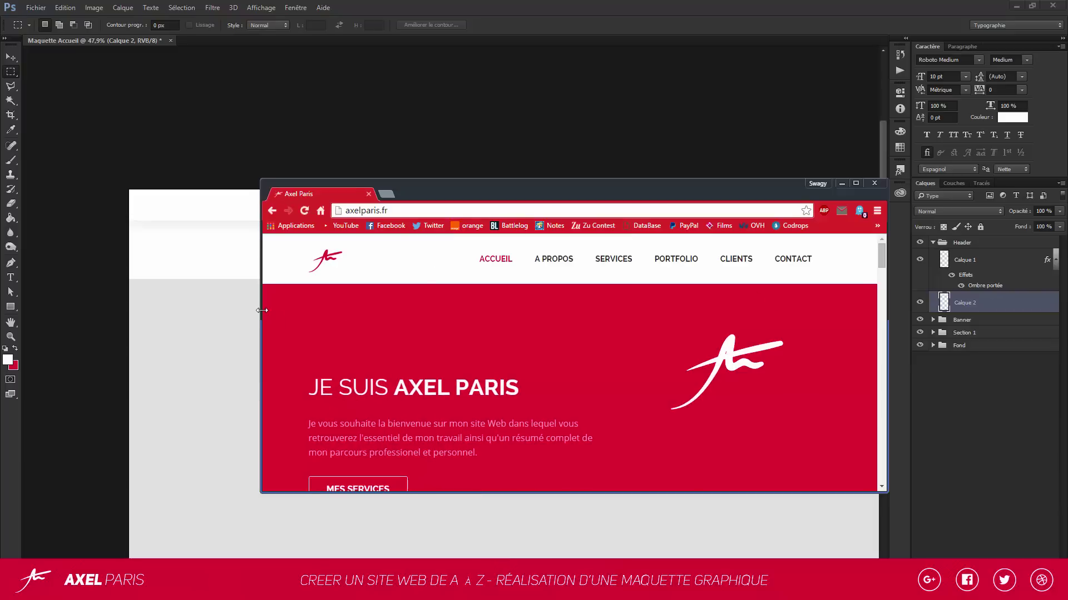
pyautogui.moveTo(261, 311); pyautogui.dragTo(147, 310)
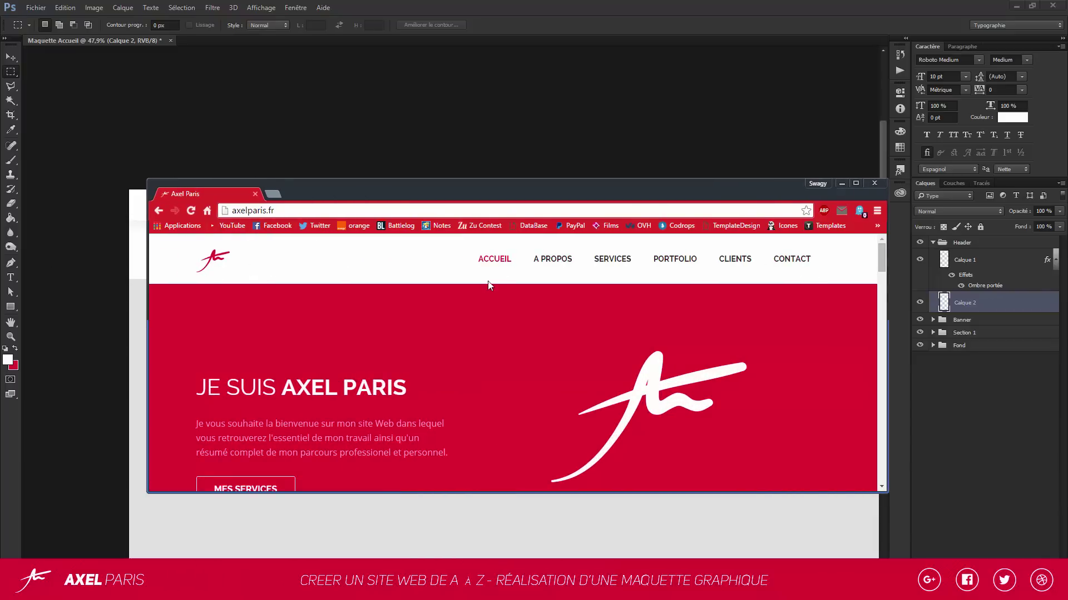
pyautogui.scroll(-5, 489, 286)
pyautogui.scroll(5, 647, 322)
pyautogui.click(840, 183)
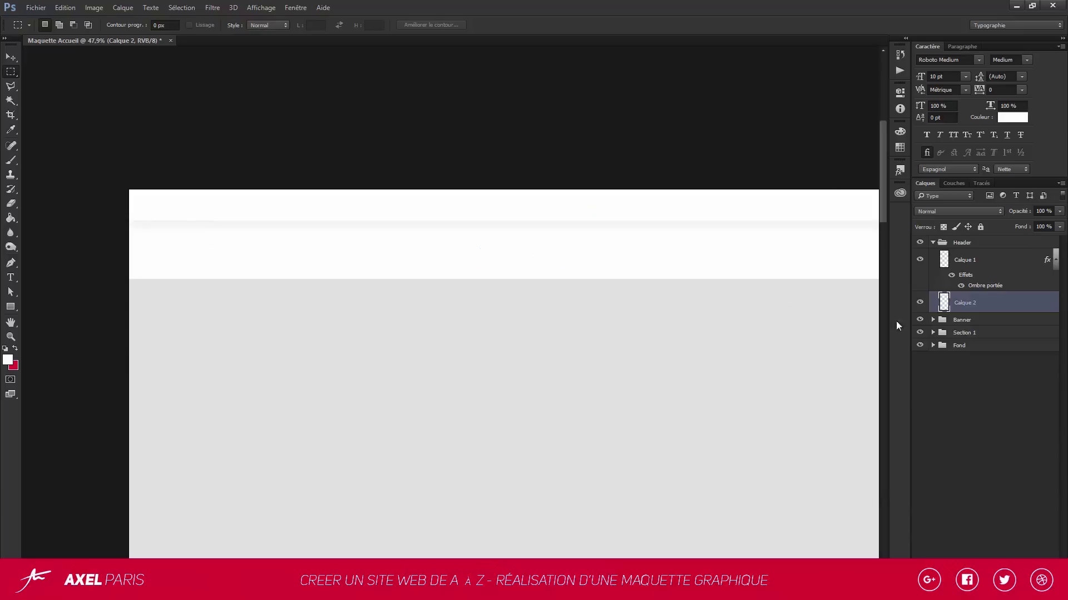
# Reduce the height of the top bar on Calque 1 to about 83.9% while keeping its upper edge in place
pyautogui.click(955, 261)
pyautogui.hotkey('ctrl', 't')
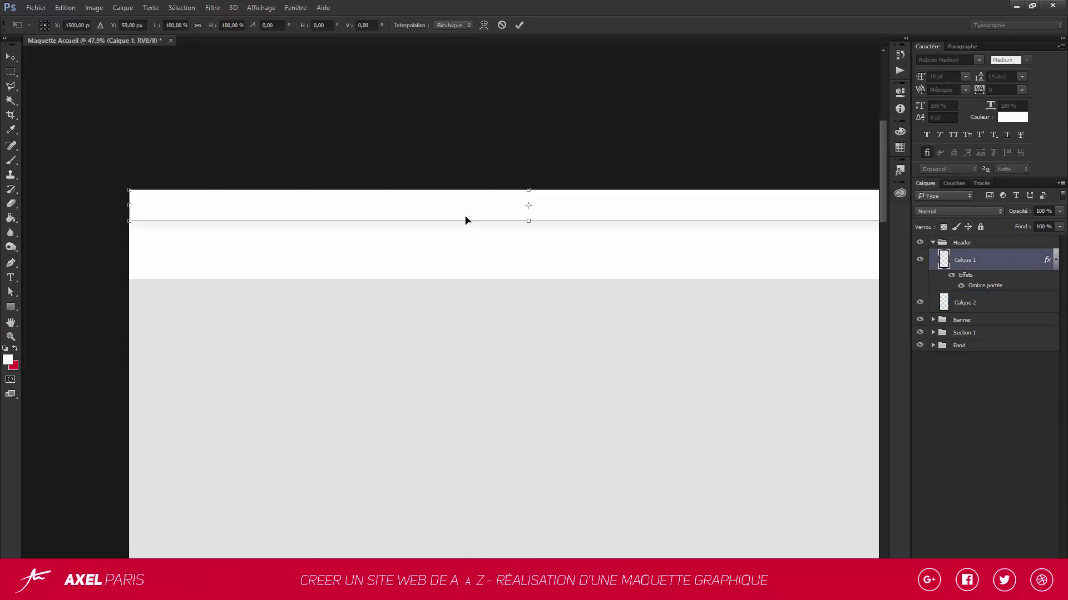
pyautogui.moveTo(471, 218); pyautogui.dragTo(472, 216)
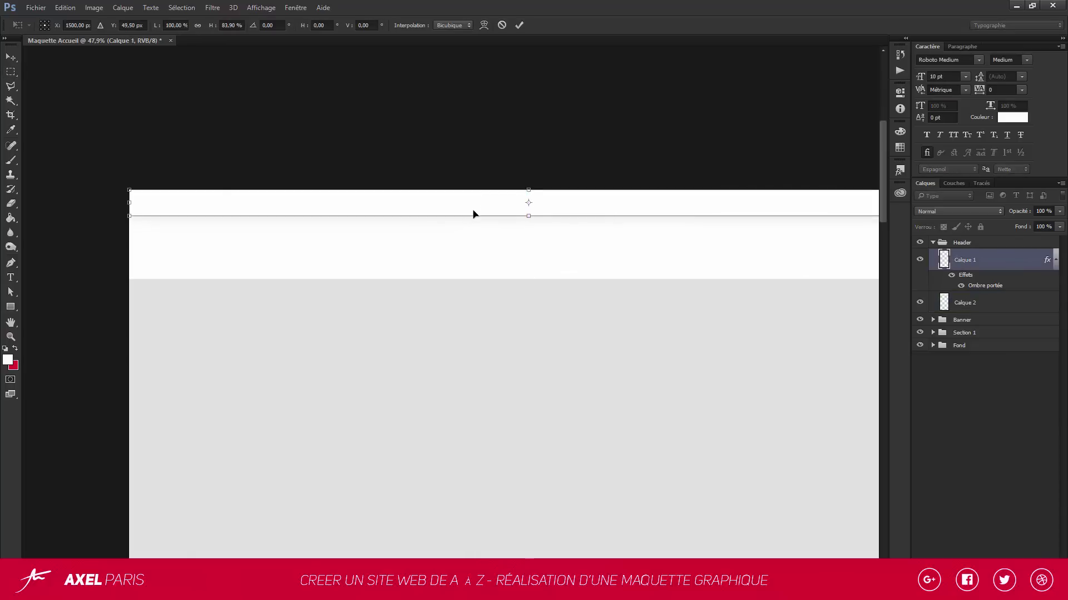
pyautogui.press('Return')
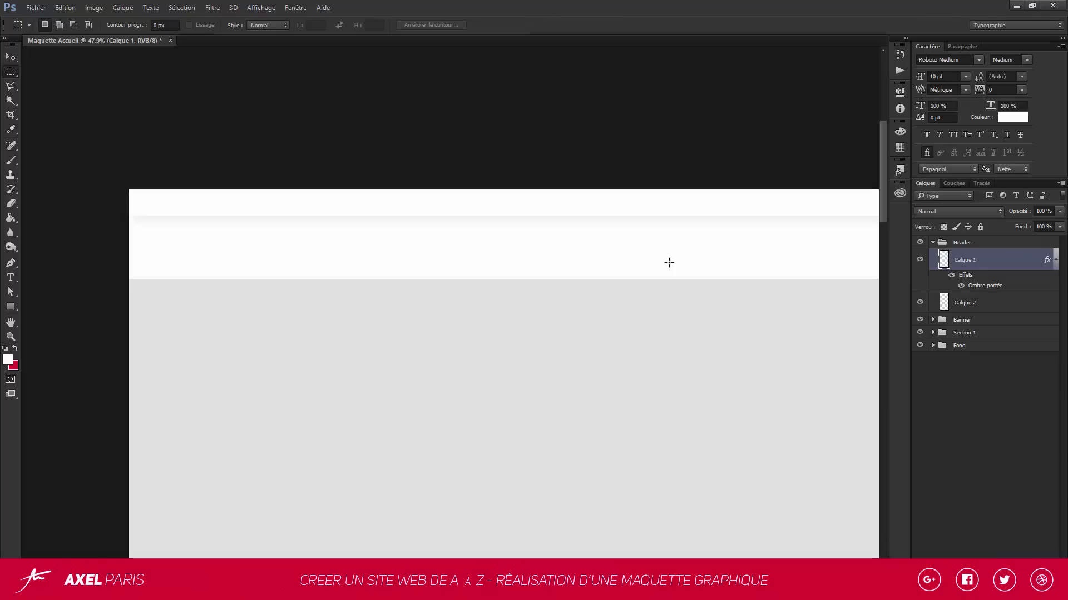
# Stretch the white header band on Calque 2 slightly downward
pyautogui.click(967, 303)
pyautogui.hotkey('ctrl', 't')
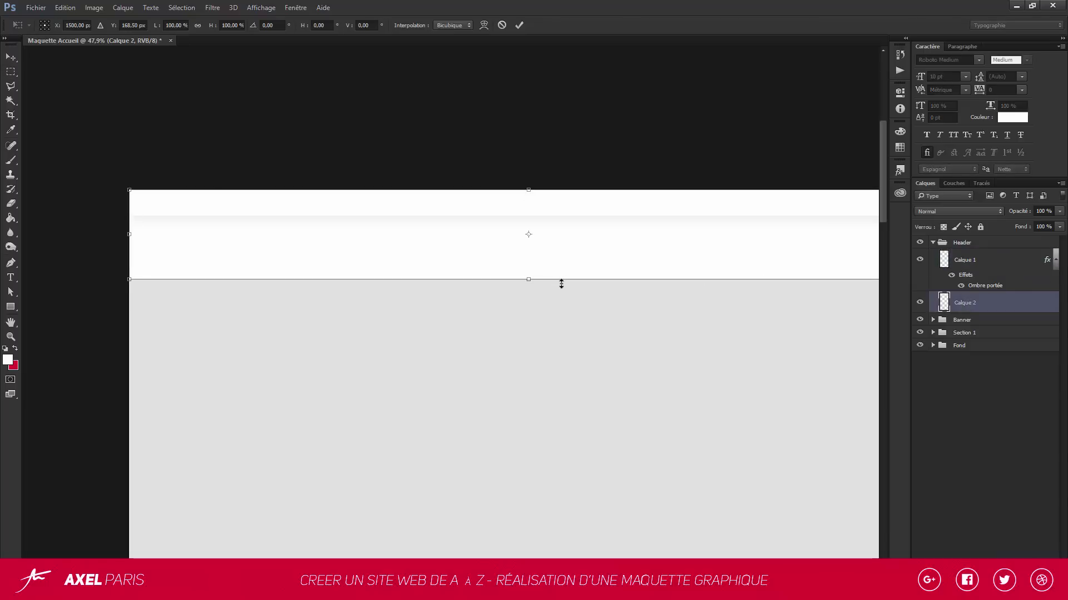
pyautogui.moveTo(560, 280); pyautogui.dragTo(562, 283)
pyautogui.press('Return')
pyautogui.scroll(-2, 169, 229)
pyautogui.scroll(2, 425, 254)
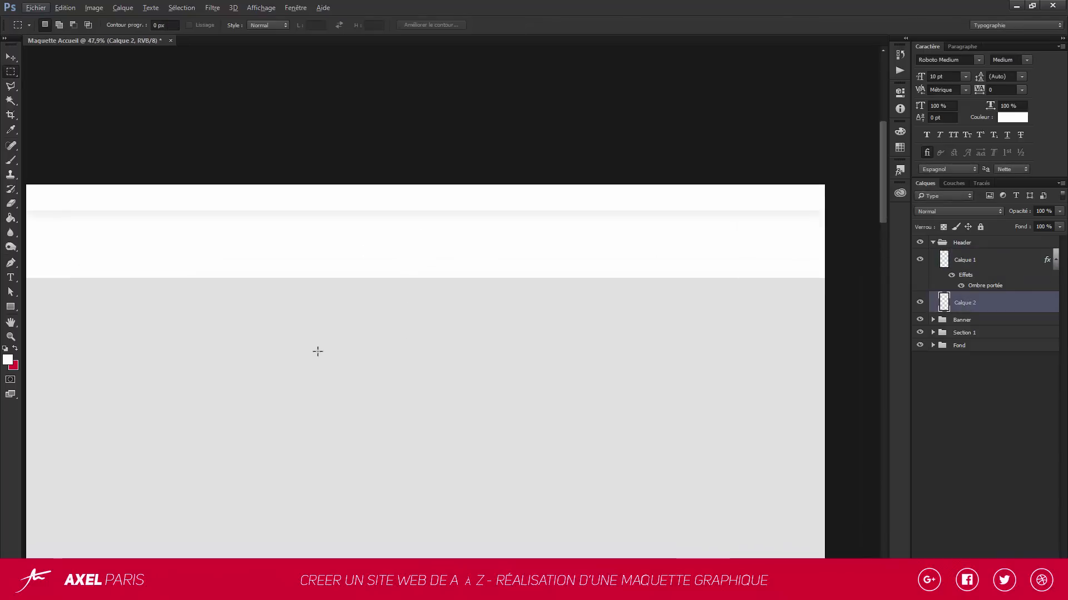
# Switch to the Ressources folder in File Explorer and read the colour codes in Roboto font.txt
pyautogui.moveTo(84, 586)
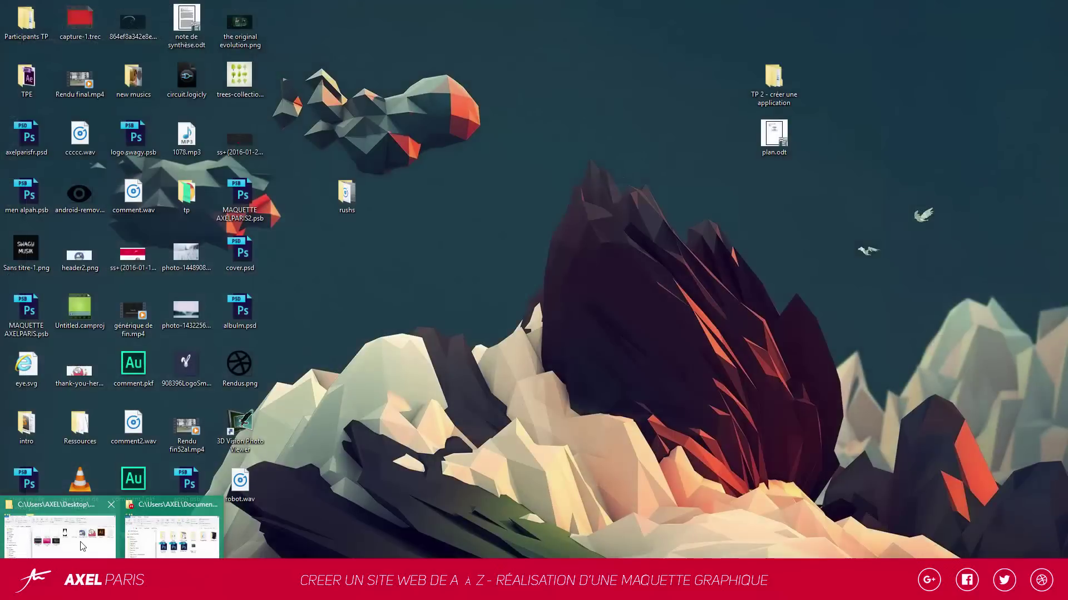
pyautogui.click(82, 546)
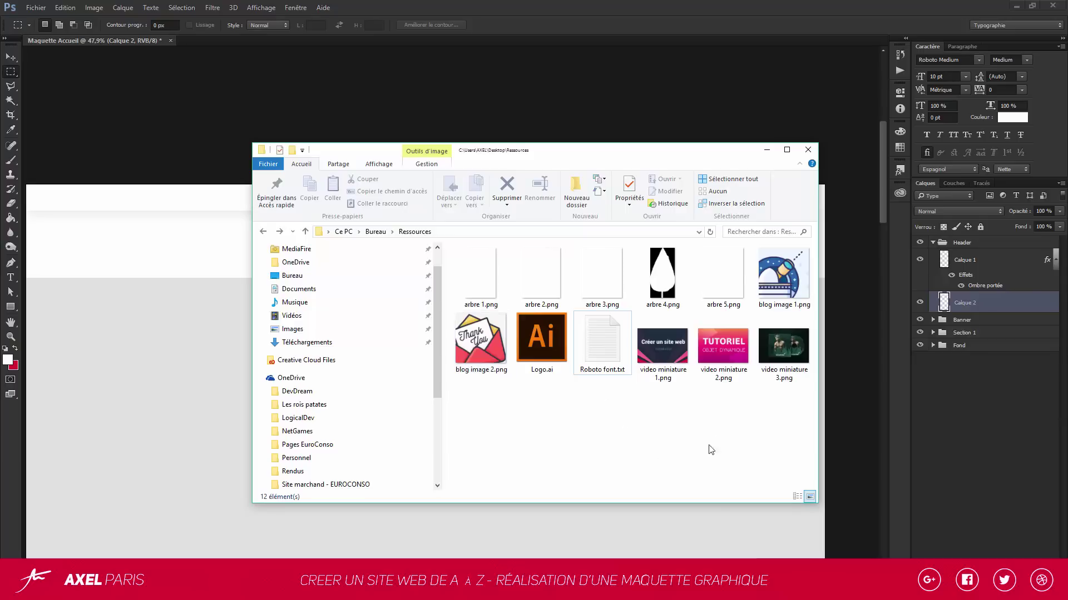
pyautogui.click(531, 356)
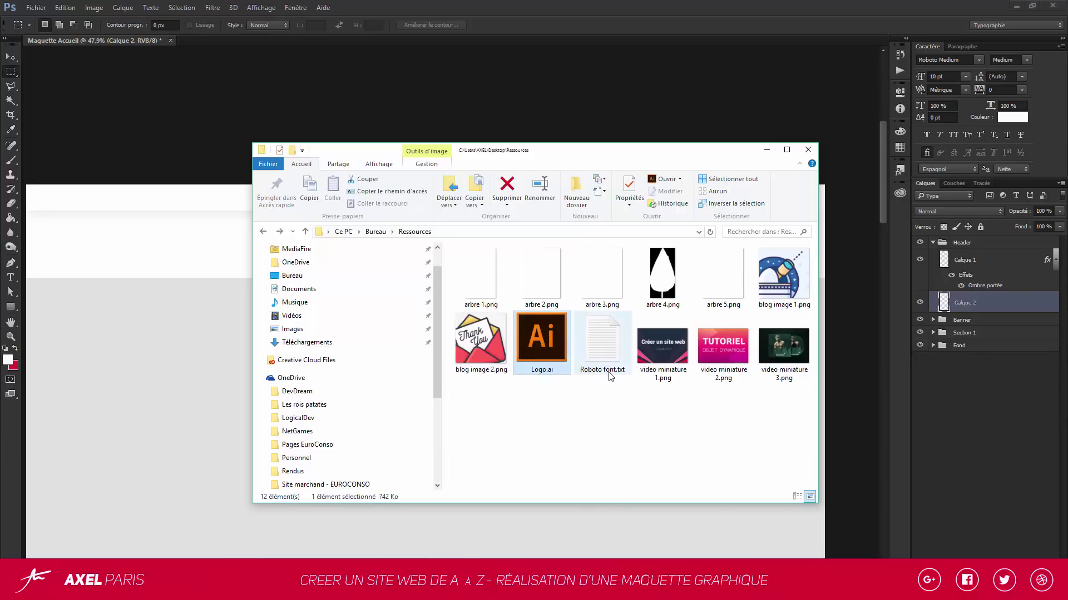
pyautogui.doubleClick(612, 334)
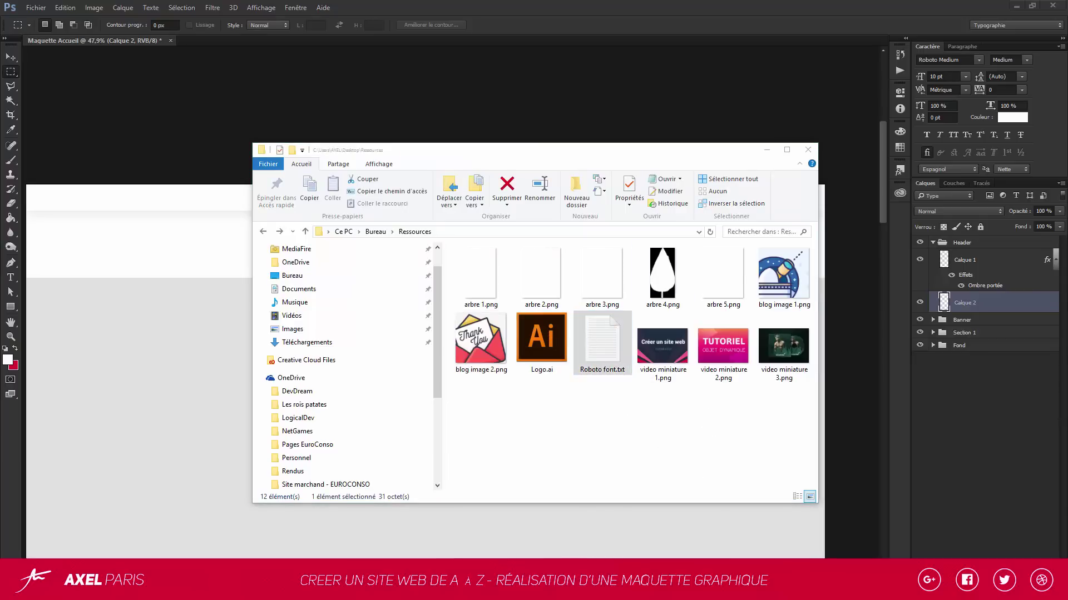
pyautogui.moveTo(322, 245); pyautogui.dragTo(237, 220)
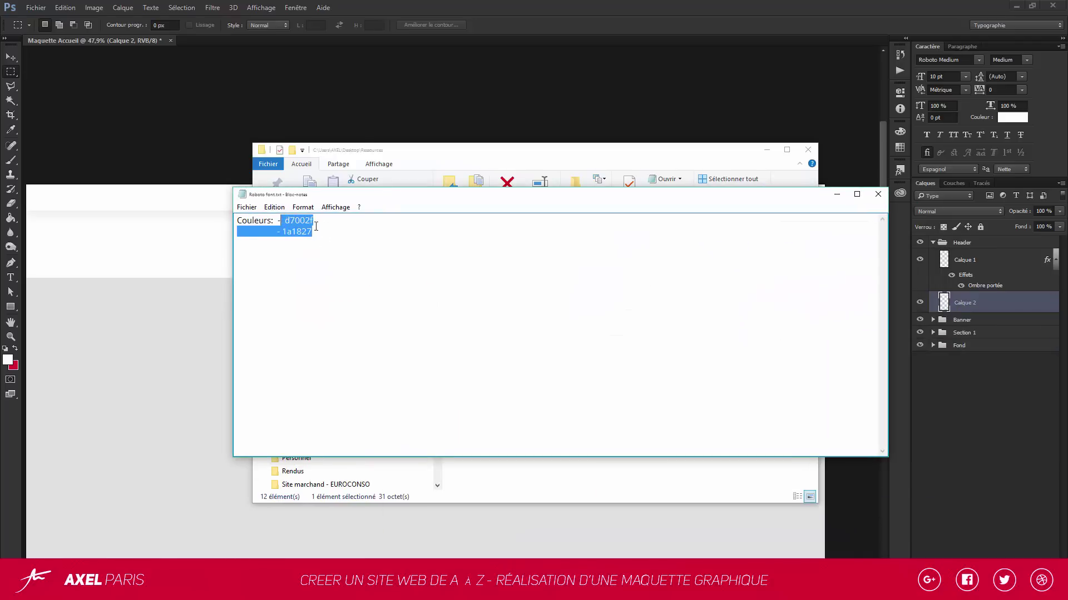
pyautogui.click(326, 229)
pyautogui.moveTo(326, 230); pyautogui.dragTo(285, 230)
pyautogui.click(324, 229)
pyautogui.click(324, 229)
pyautogui.click(409, 245)
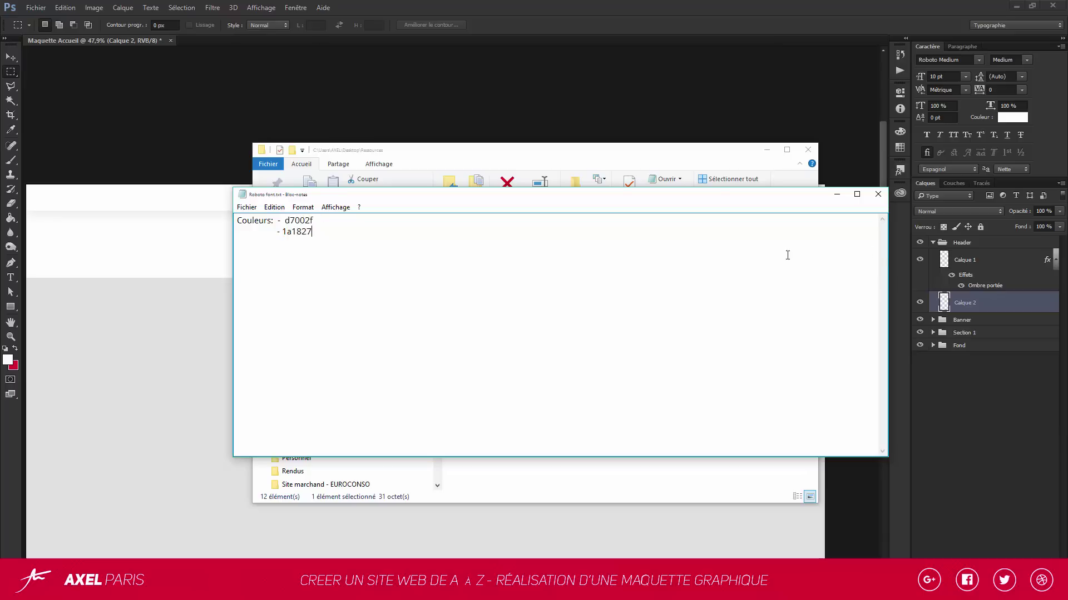
pyautogui.click(878, 194)
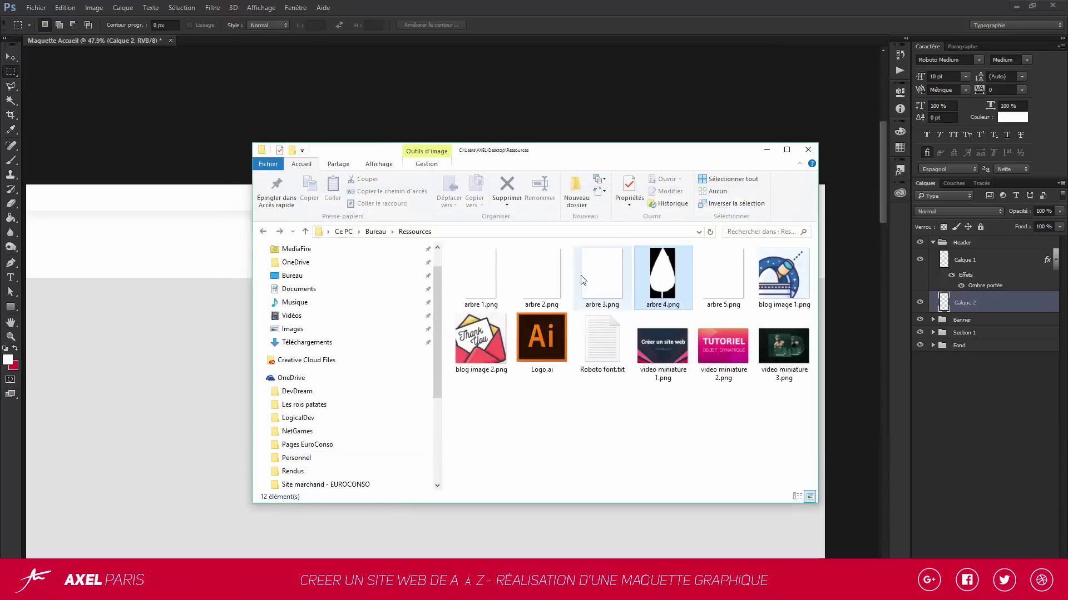
# Look over the tree, blog and video thumbnail images in the Ressources folder
pyautogui.click(555, 276)
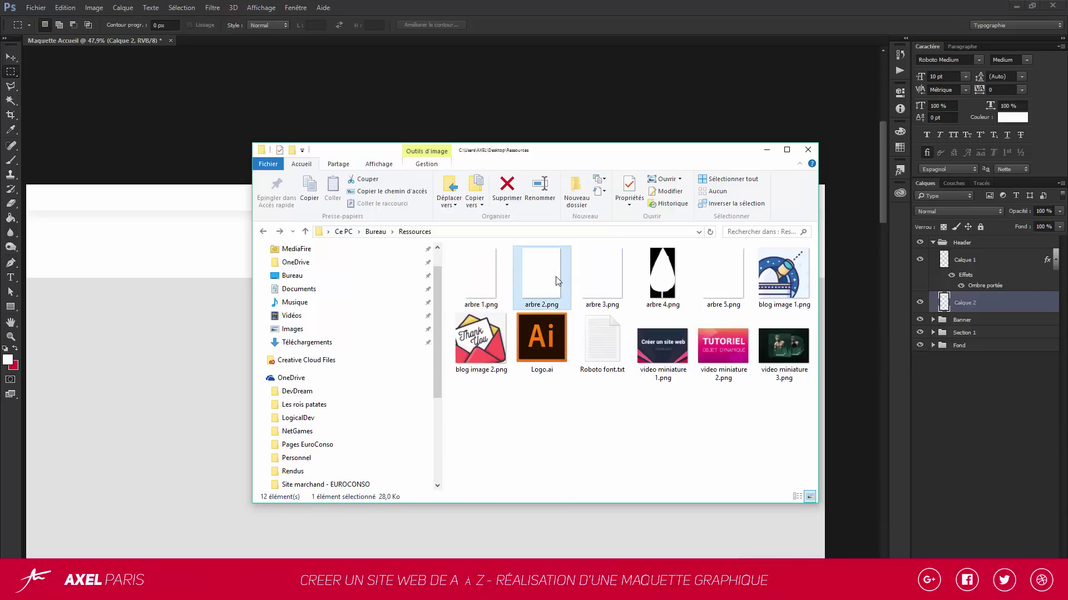
pyautogui.click(777, 279)
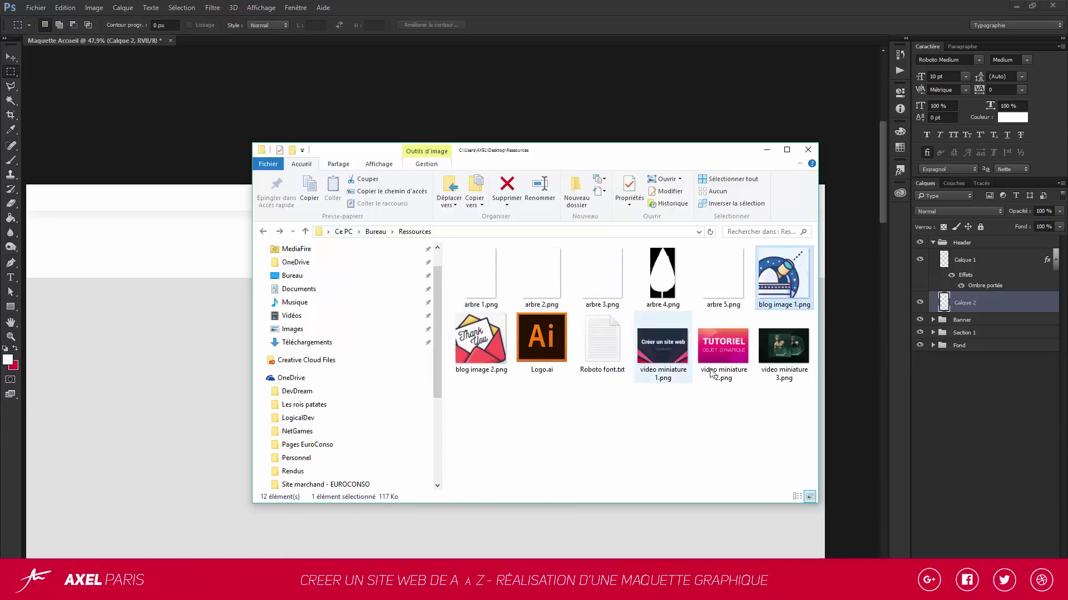
pyautogui.moveTo(790, 405); pyautogui.dragTo(674, 351)
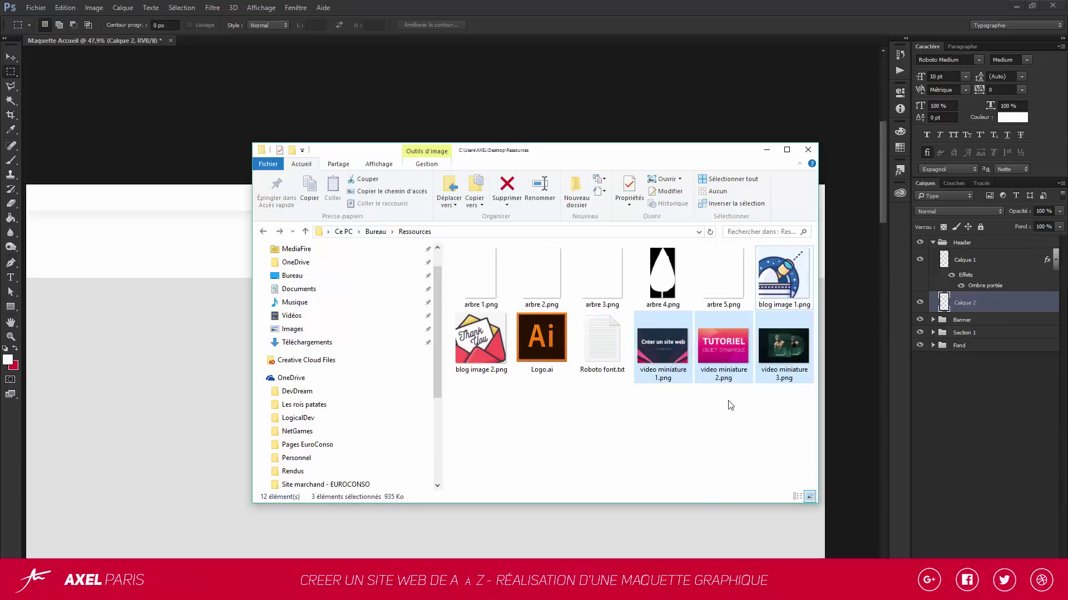
# Place Logo.ai into the mockup as a smart object and position it near the left end of the white header band
pyautogui.moveTo(542, 344); pyautogui.dragTo(205, 315)
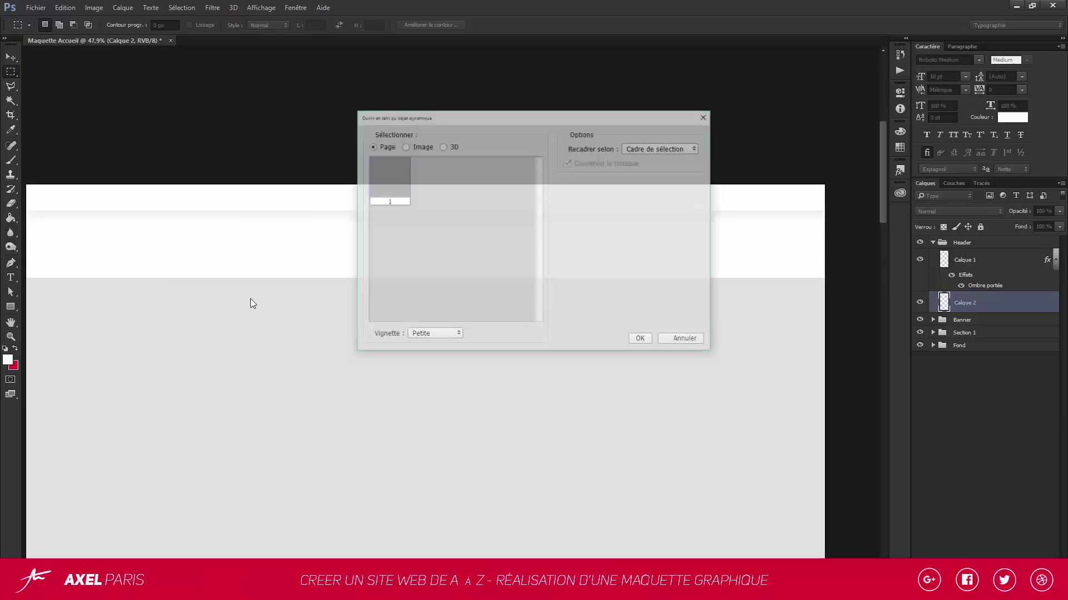
pyautogui.click(641, 341)
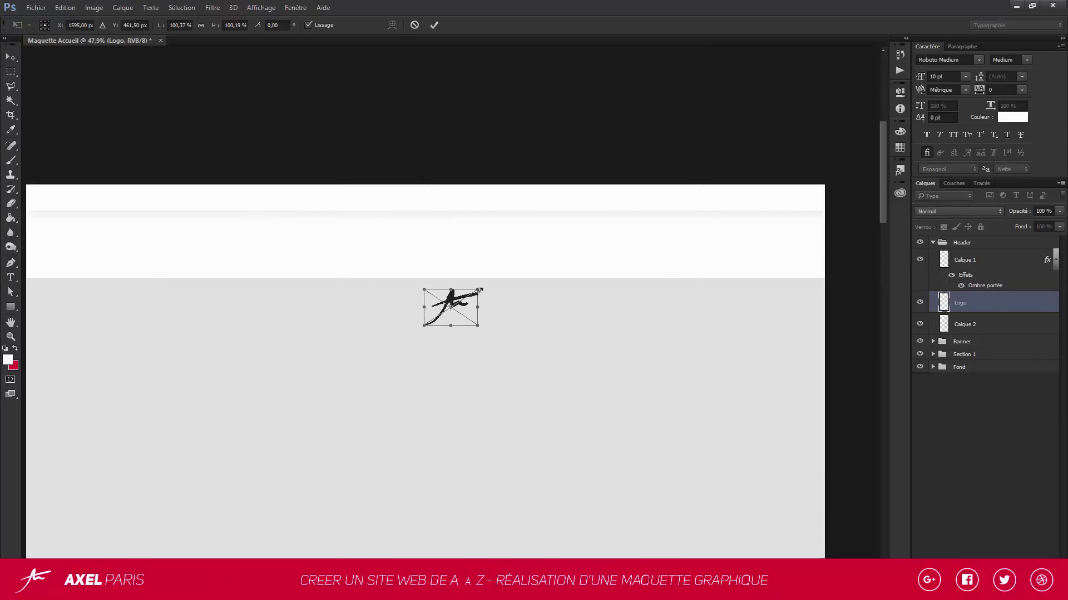
pyautogui.moveTo(469, 309); pyautogui.dragTo(450, 251)
pyautogui.scroll(-2, 591, 315)
pyautogui.scroll(3, 174, 278)
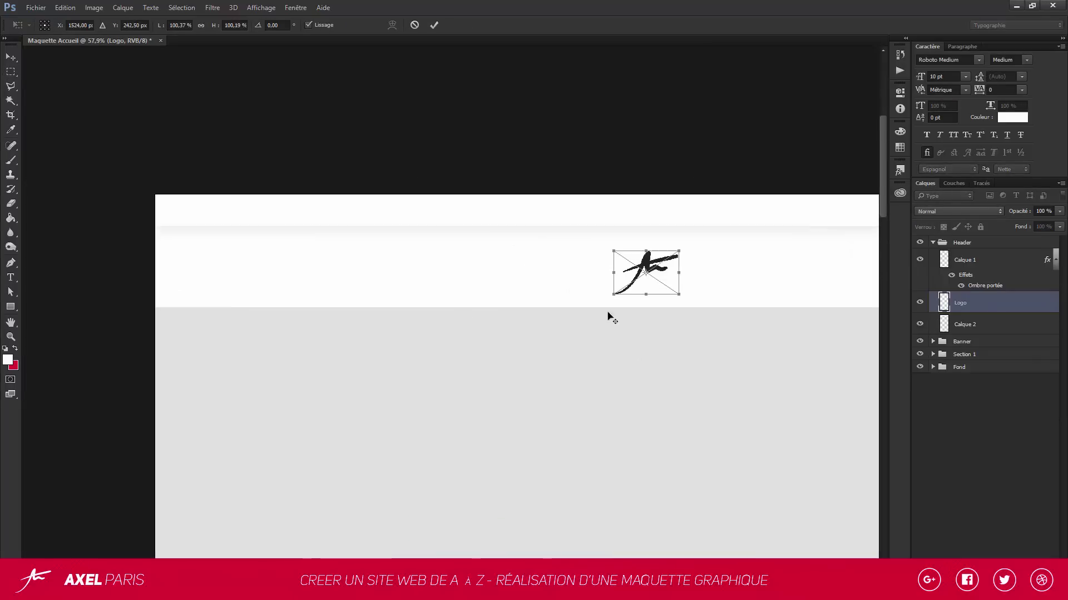
pyautogui.moveTo(671, 277); pyautogui.dragTo(369, 271)
pyautogui.press('Return')
pyautogui.press('m')
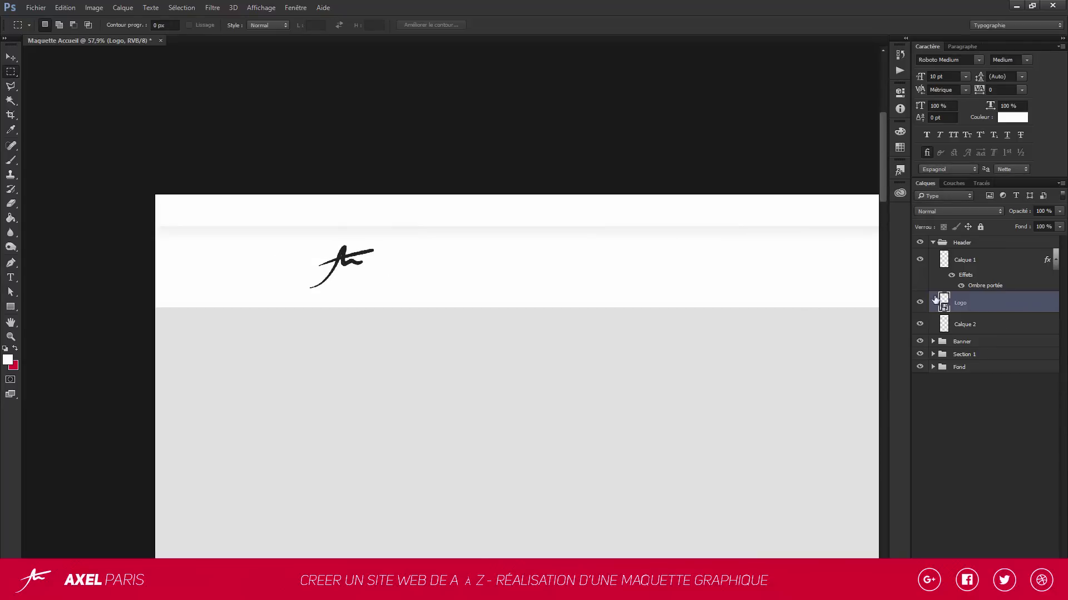
# Add a colour overlay effect to the Logo layer
pyautogui.doubleClick(1003, 302)
pyautogui.click(585, 269)
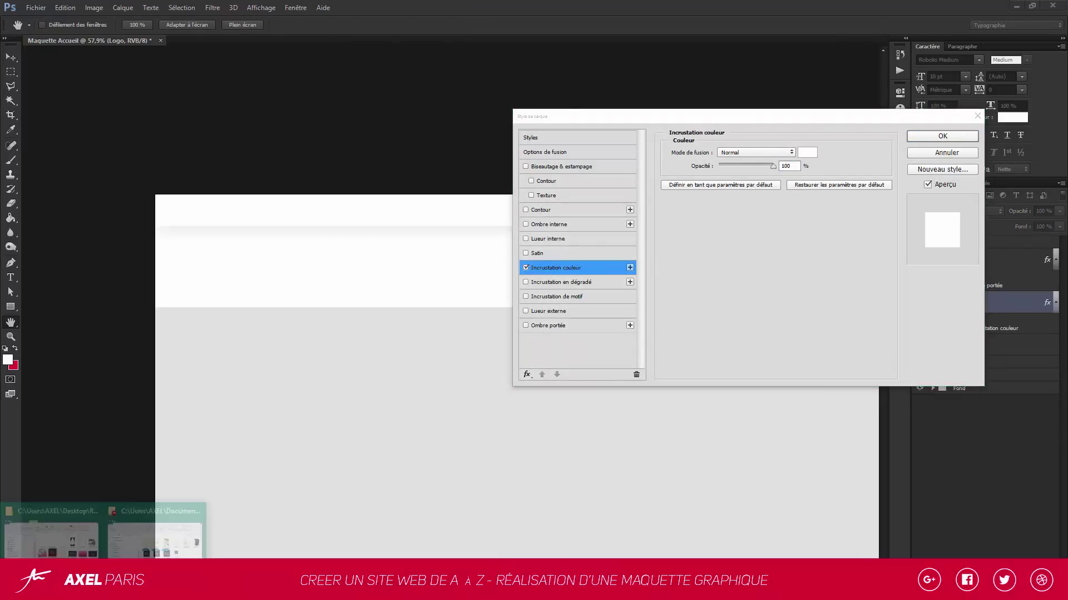
# Switch to the Ressources folder in File Explorer, open Roboto font.txt and copy the colour code d7002f
pyautogui.click(93, 532)
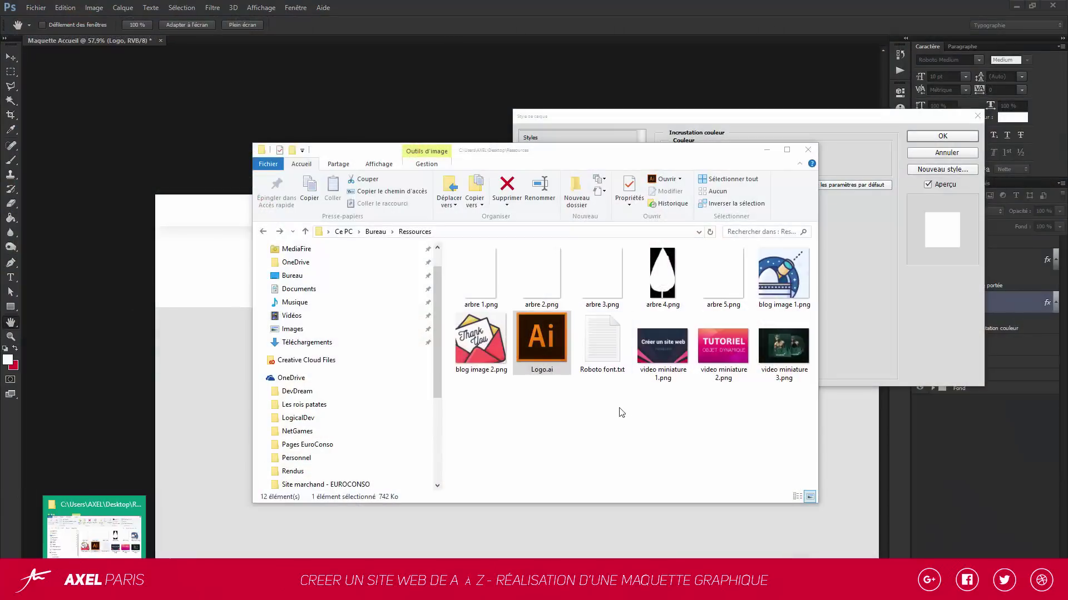
pyautogui.click(667, 326)
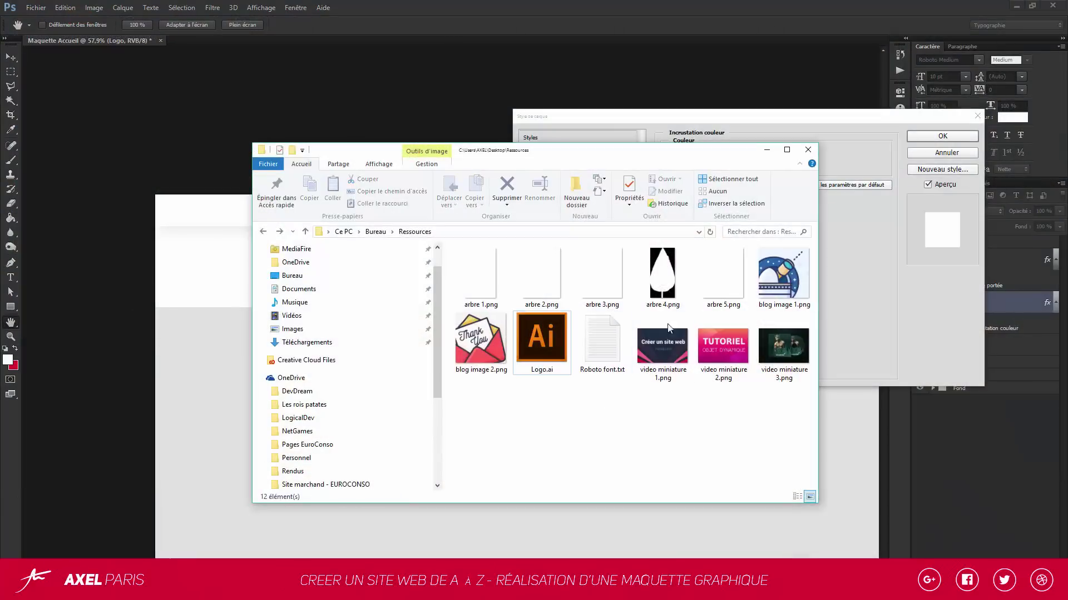
pyautogui.doubleClick(602, 339)
pyautogui.moveTo(313, 221); pyautogui.dragTo(289, 221)
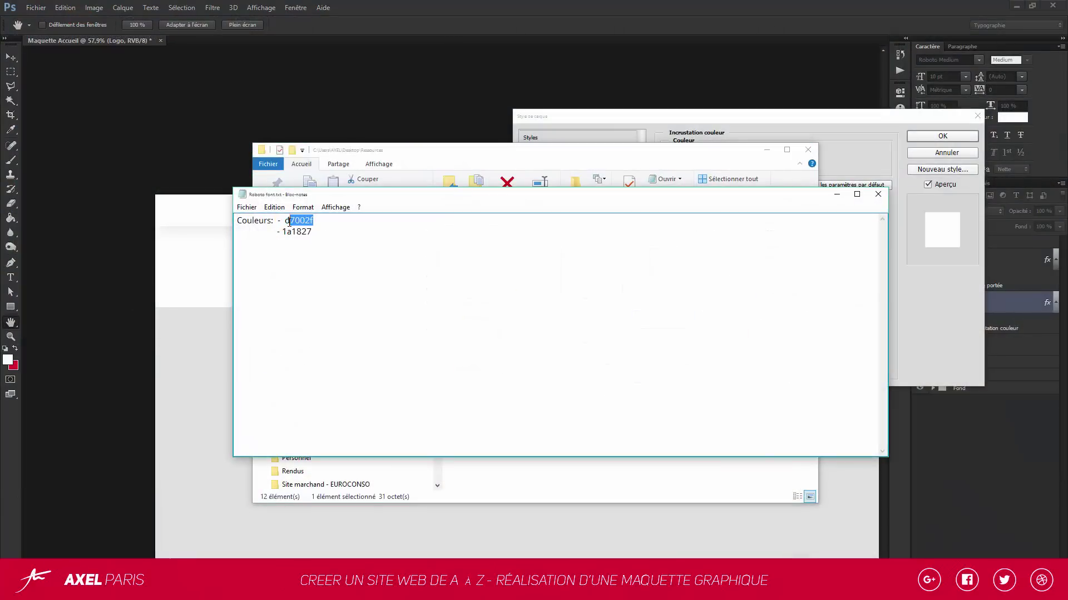
# Switch back to Photoshop and set the logo's colour overlay to d7002f
pyautogui.click(823, 180)
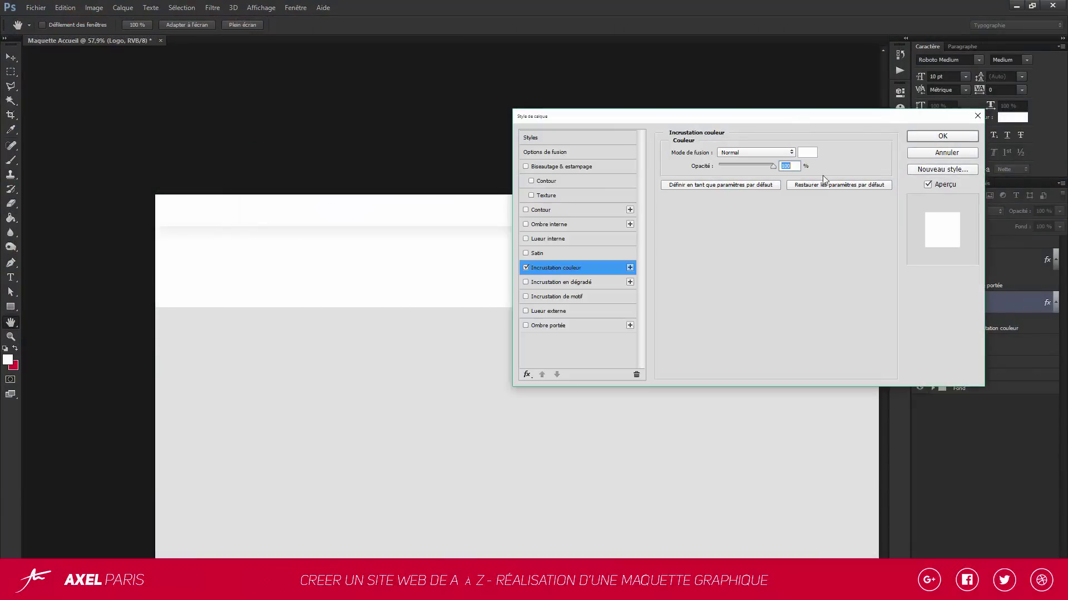
pyautogui.click(803, 153)
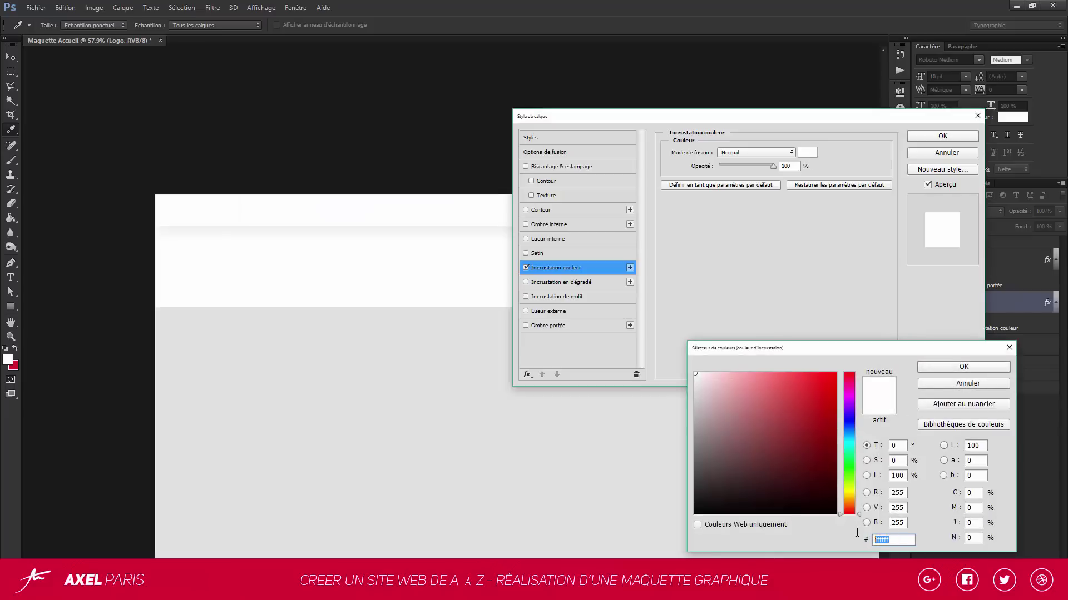
pyautogui.write('d7002f')
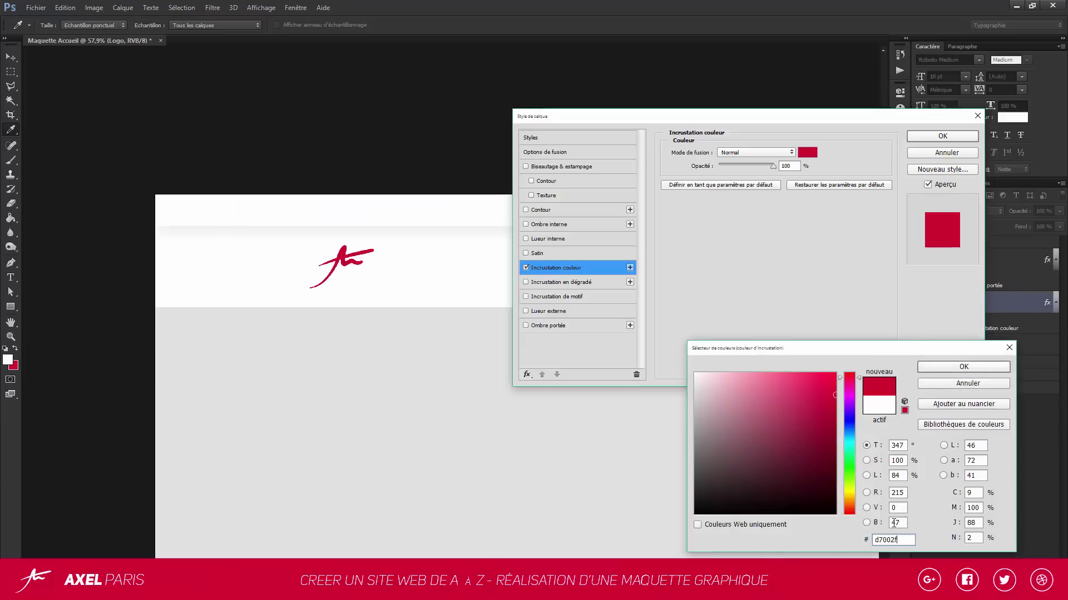
pyautogui.click(948, 367)
pyautogui.click(956, 136)
# Scale the Logo layer down slightly with Free Transform
pyautogui.scroll(1, 341, 264)
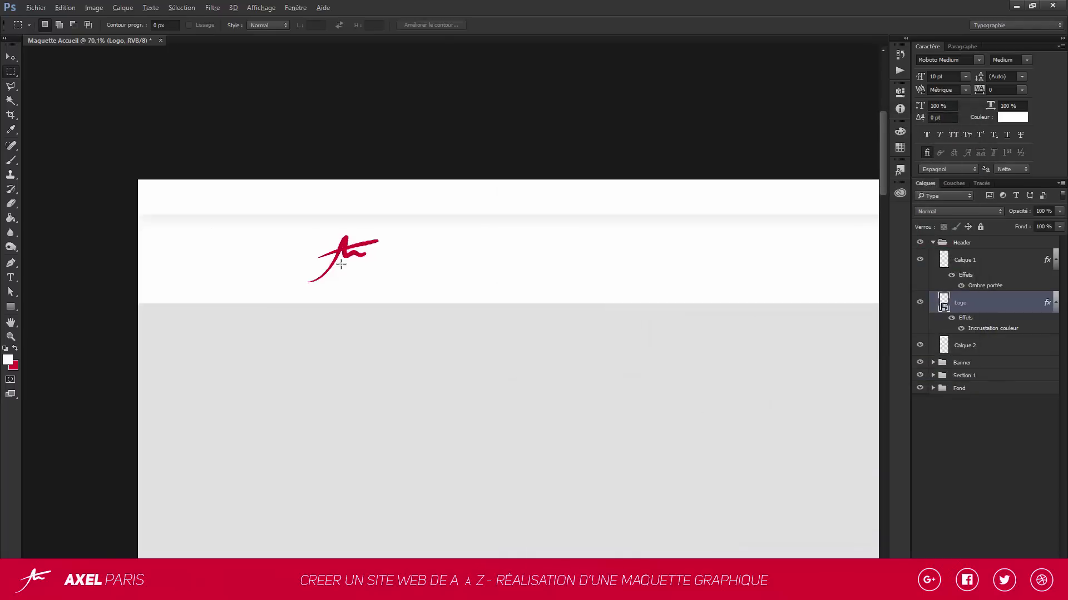
pyautogui.scroll(2, 341, 264)
pyautogui.click(11, 57)
pyautogui.scroll(2, 246, 209)
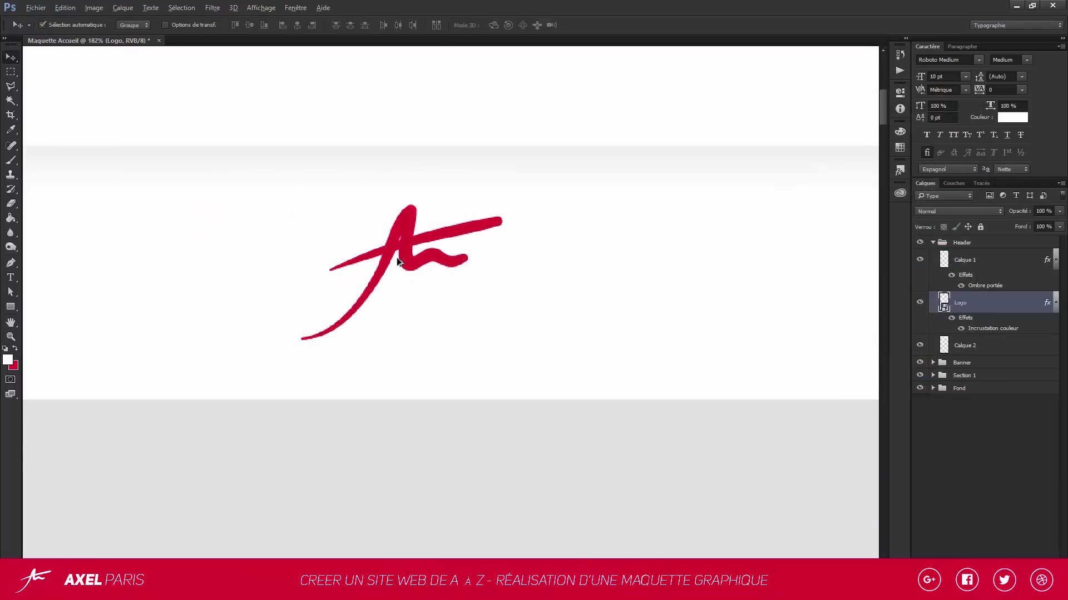
pyautogui.scroll(2, 397, 261)
pyautogui.hotkey('ctrl', 't')
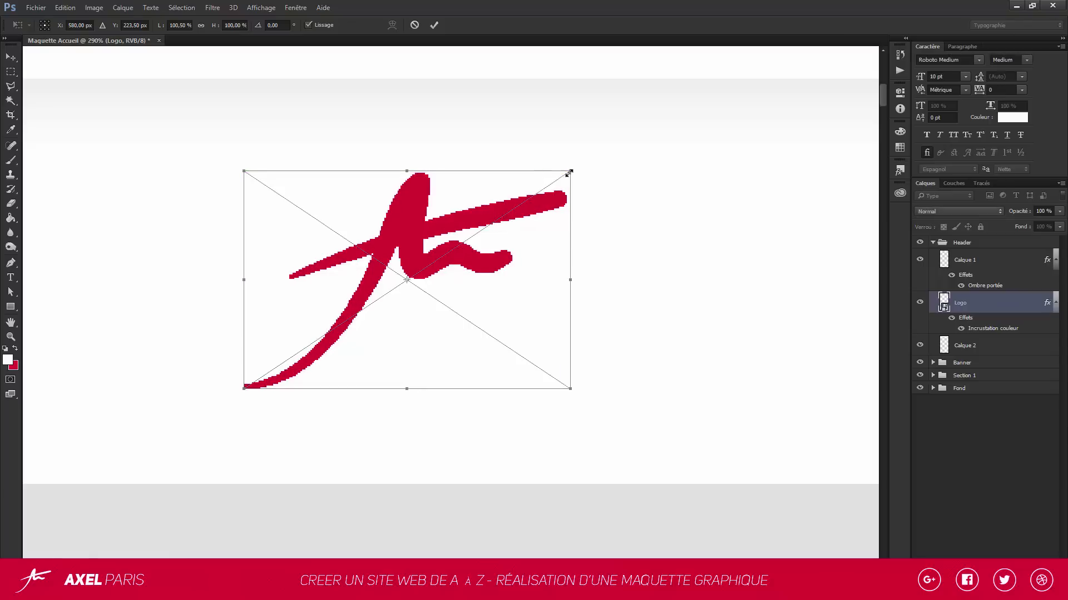
pyautogui.moveTo(568, 173); pyautogui.dragTo(521, 196)
pyautogui.press('Return')
# Review the header layout without the interface panels, and compare it with the Calque 2 band hidden and shown
pyautogui.scroll(-1, 294, 226)
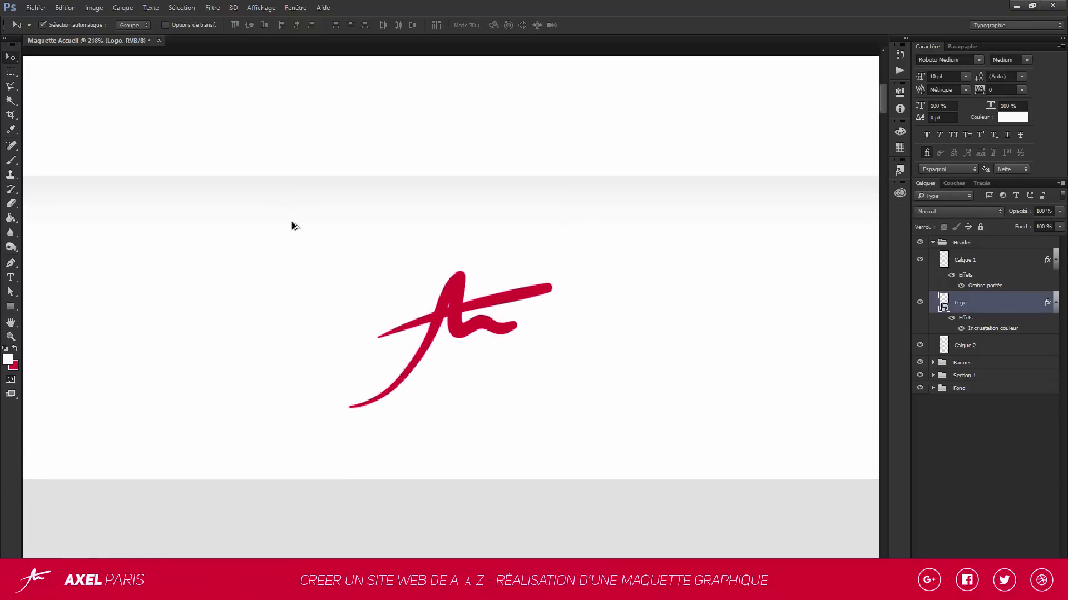
pyautogui.scroll(-6, 294, 226)
pyautogui.press('Tab')
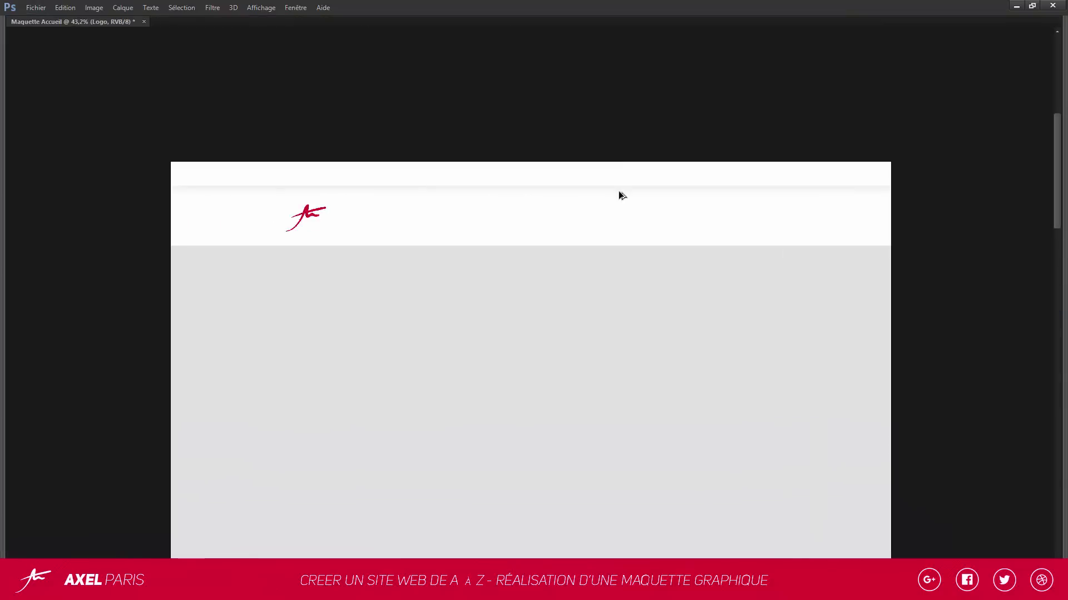
pyautogui.scroll(2, 307, 216)
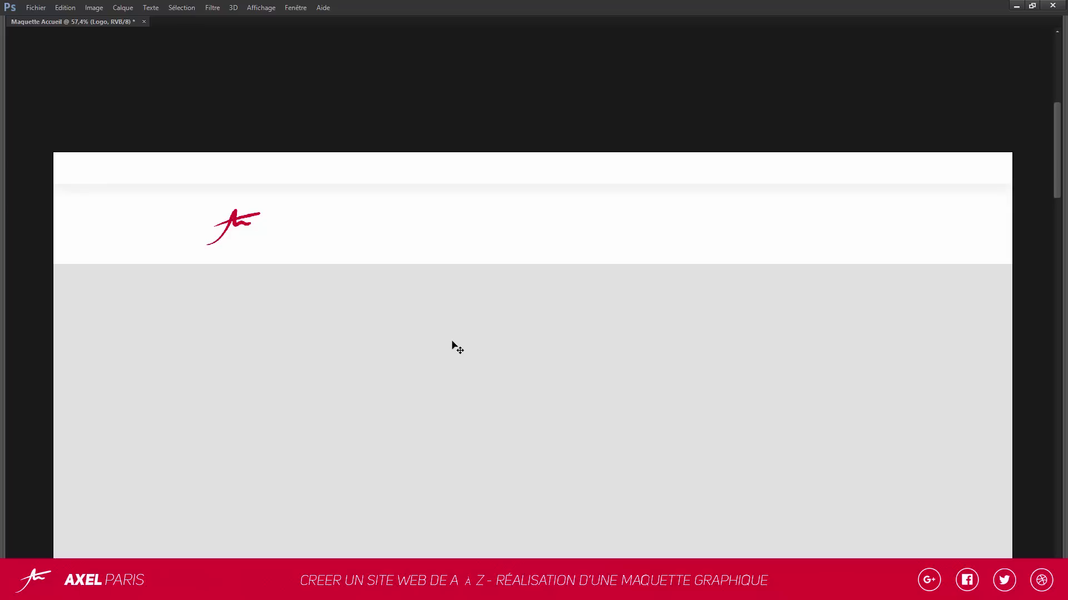
pyautogui.press('Tab')
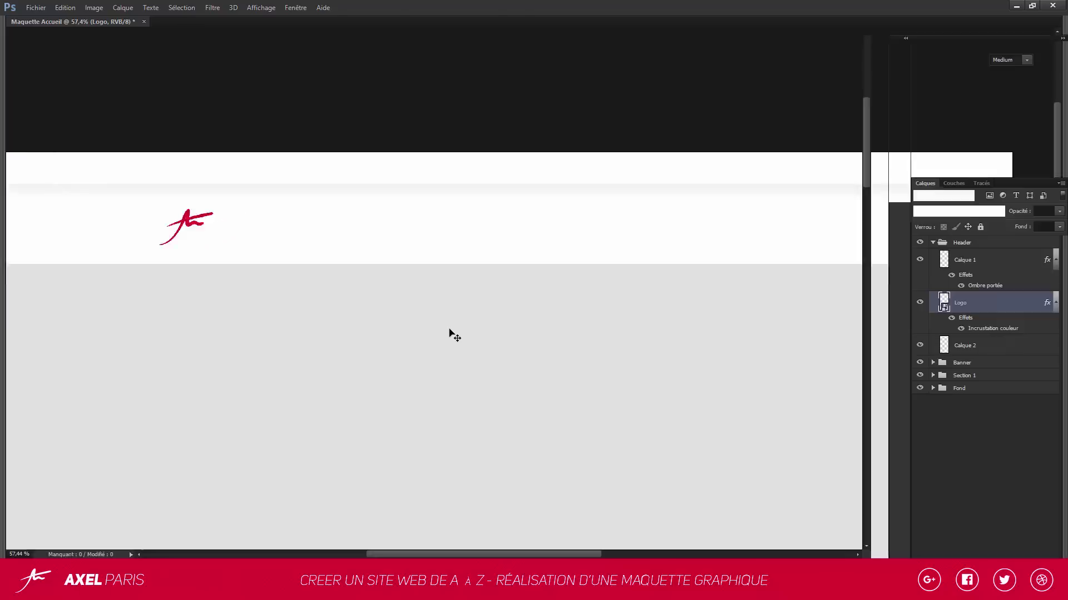
pyautogui.press('Tab')
pyautogui.scroll(-3, 447, 283)
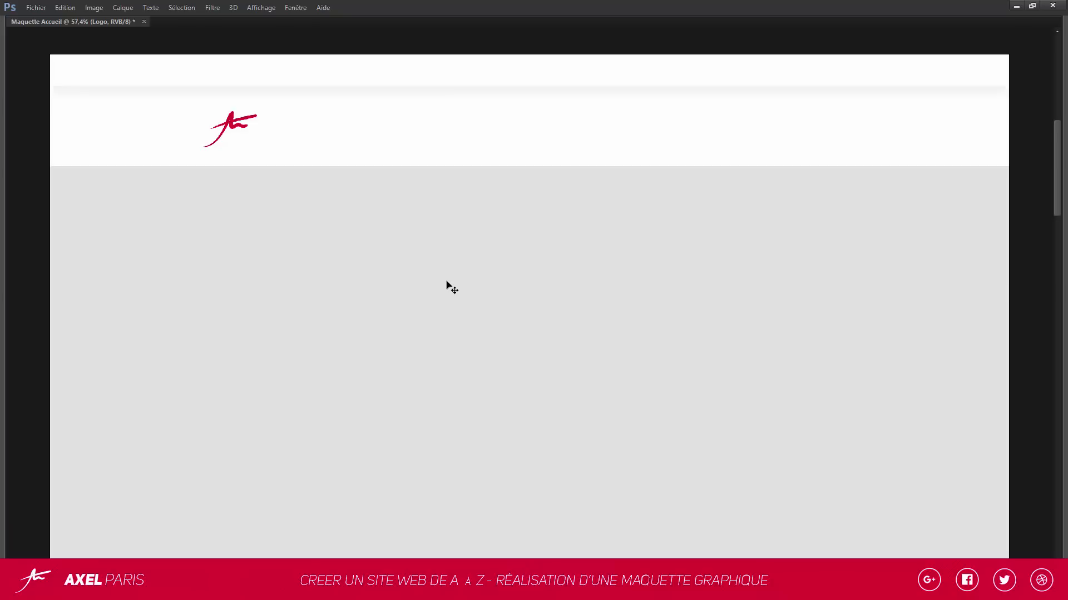
pyautogui.press('Tab')
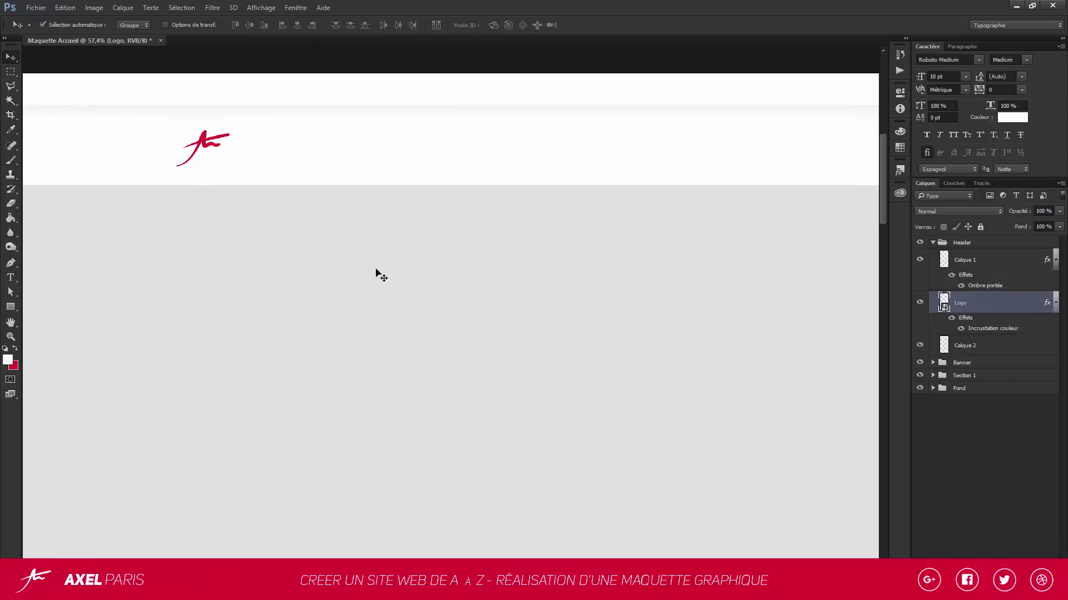
pyautogui.scroll(-1, 384, 274)
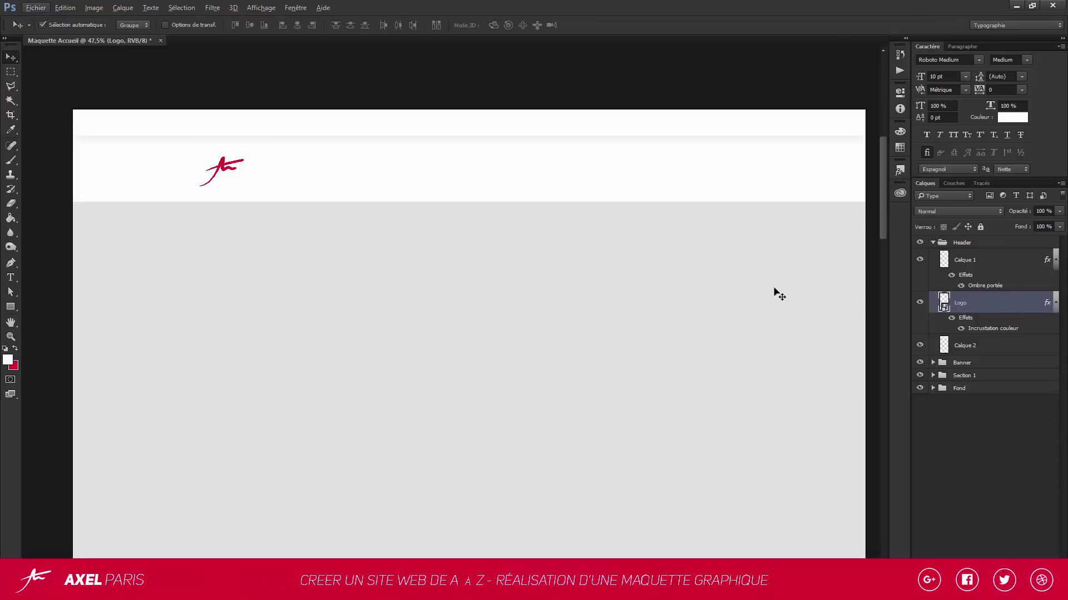
pyautogui.click(920, 345)
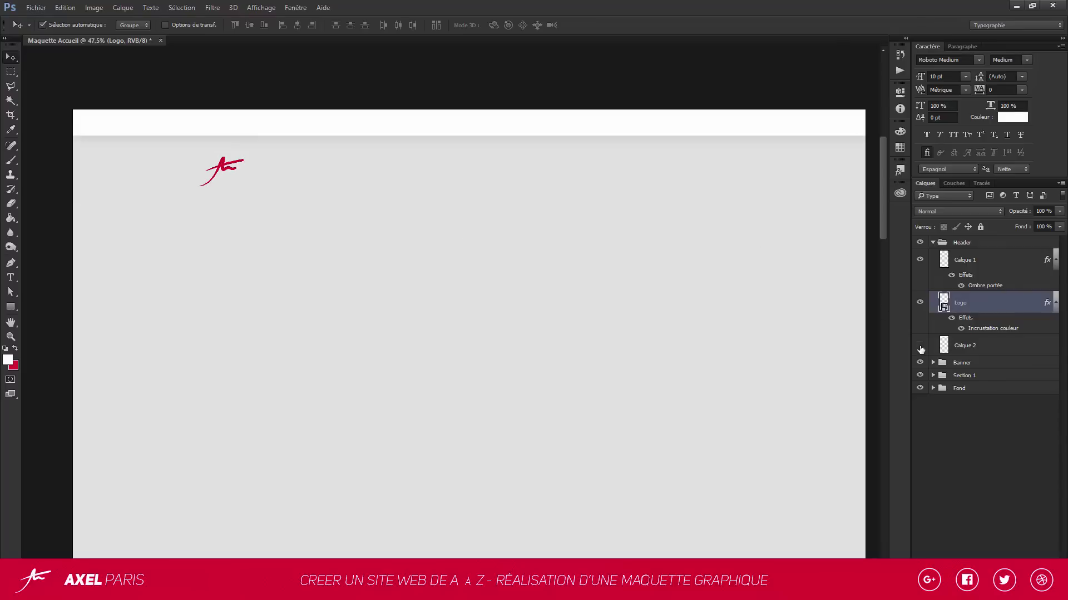
pyautogui.click(919, 345)
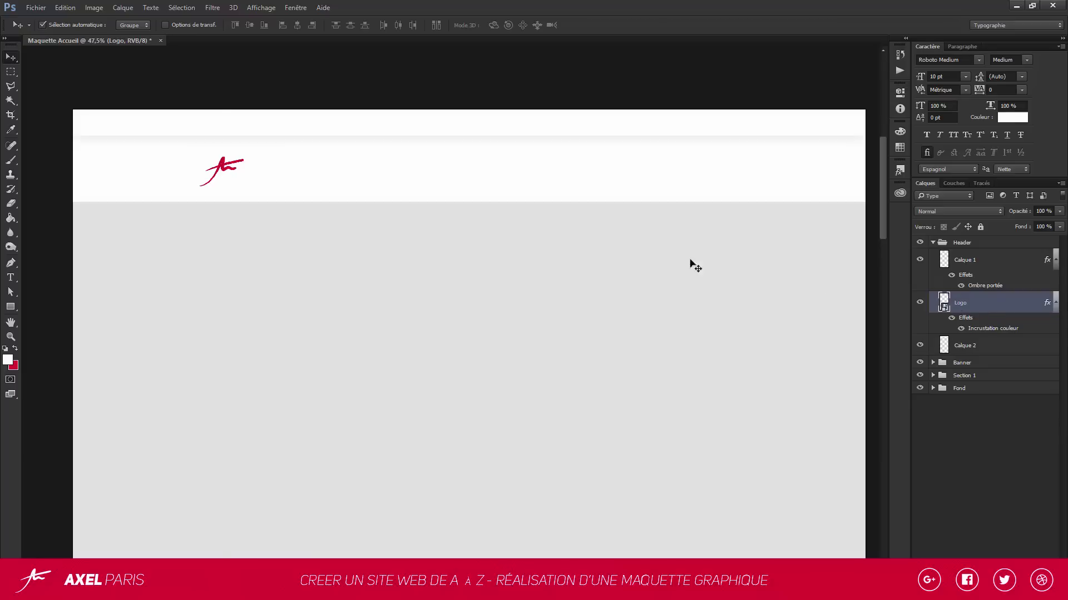
# Scale the logo down a little more and move it closer to the left edge of the header band
pyautogui.hotkey('ctrl', 't')
pyautogui.moveTo(245, 158); pyautogui.dragTo(194, 172)
pyautogui.press('Return')
# Raise the lower edge of the shadowed top bar on Calque 1 to make the bar thinner
pyautogui.scroll(1, 316, 149)
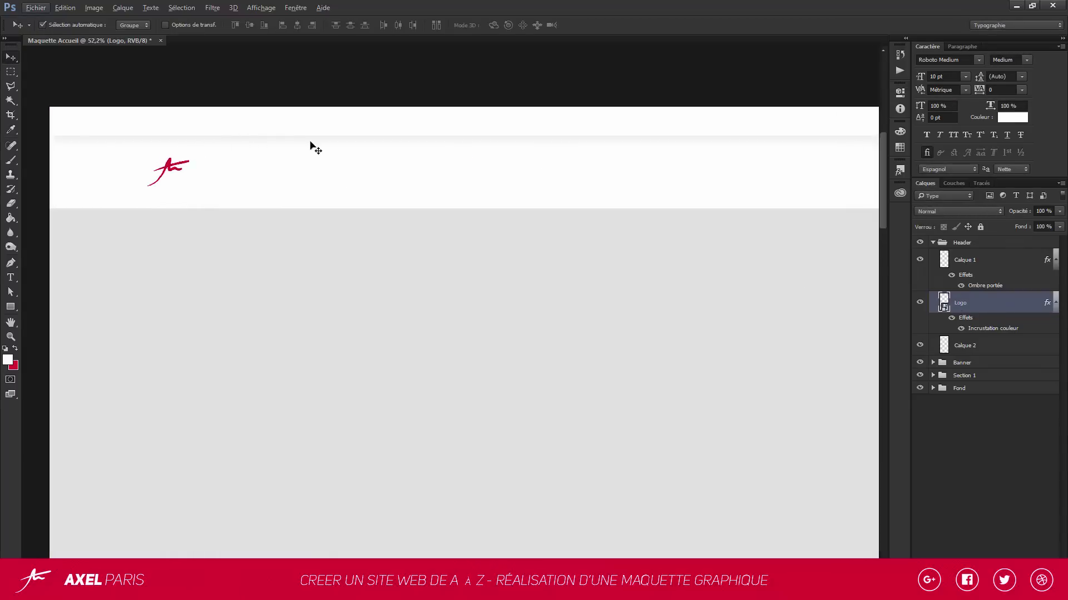
pyautogui.scroll(3, 395, 136)
pyautogui.scroll(-1, 393, 139)
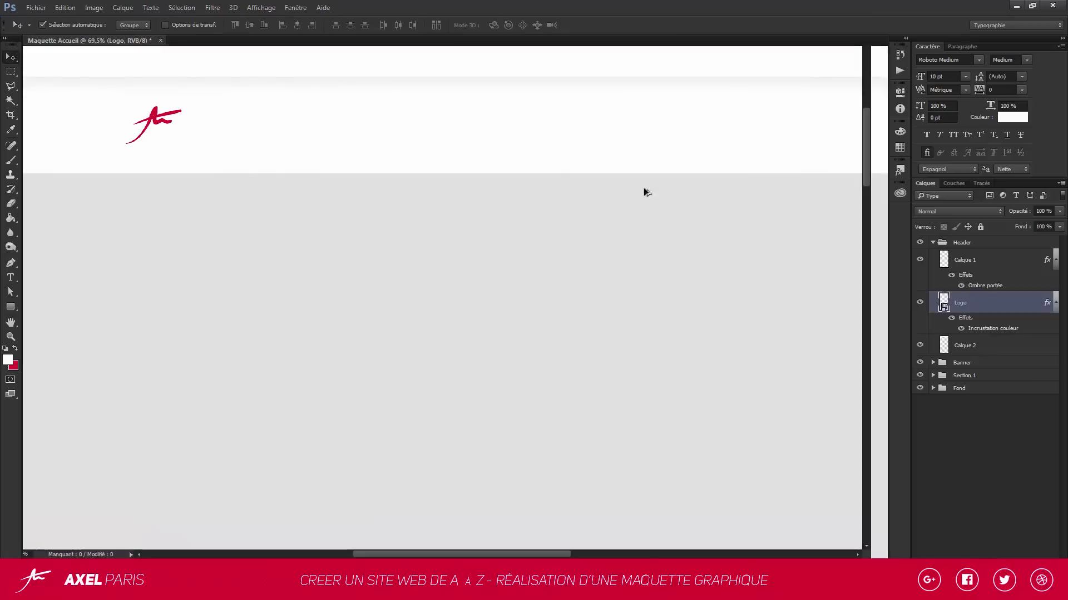
pyautogui.scroll(1, 611, 156)
pyautogui.click(545, 70)
pyautogui.scroll(3, 532, 70)
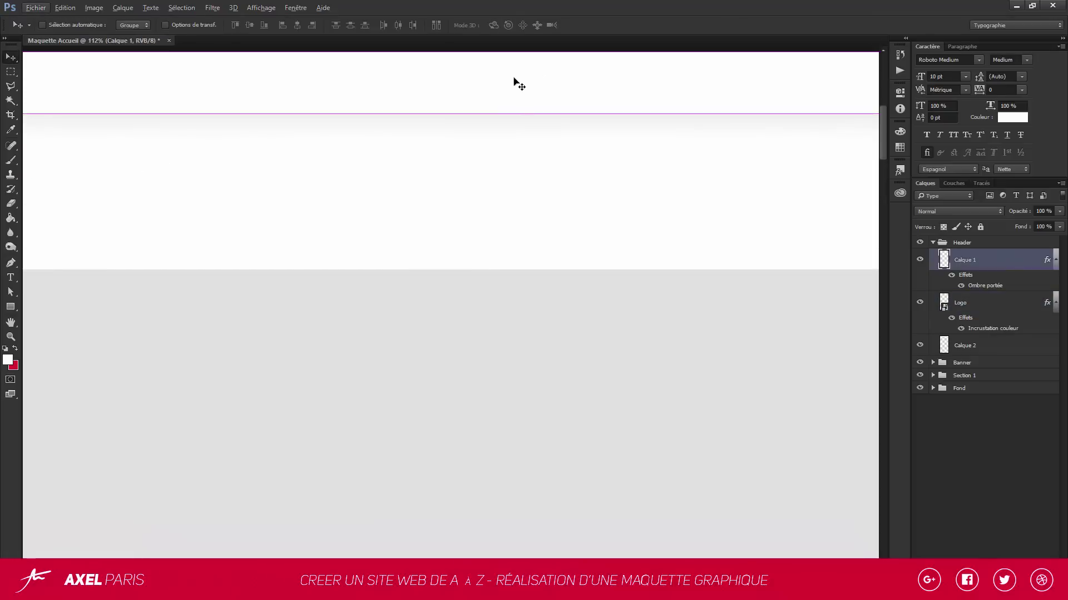
pyautogui.moveTo(517, 112); pyautogui.dragTo(520, 95)
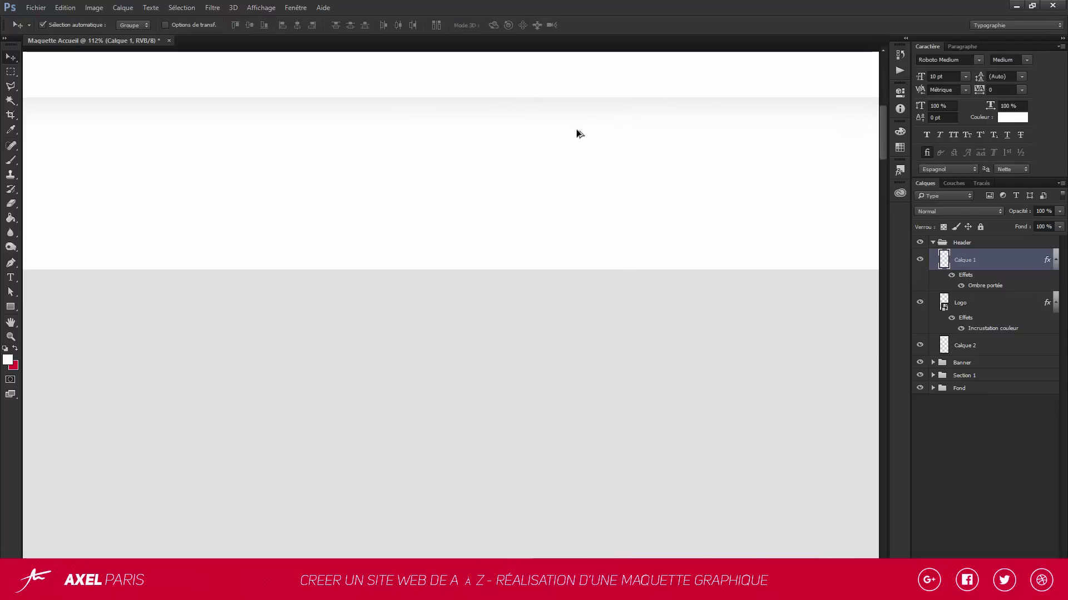
# Move the logo up slightly within the white header band, closer to the top bar
pyautogui.scroll(-2, 405, 193)
pyautogui.scroll(4, 306, 193)
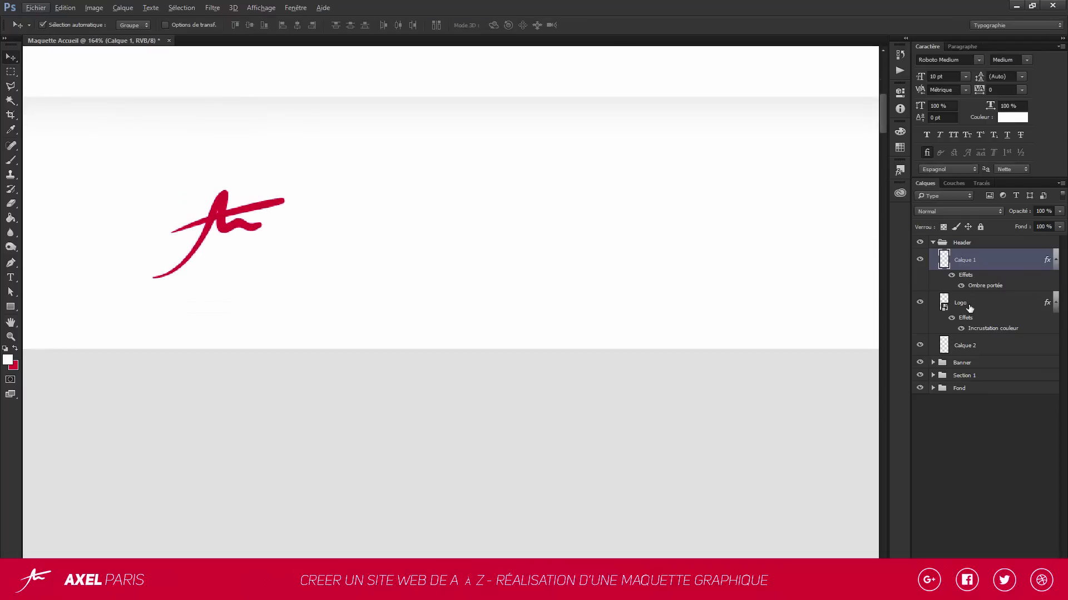
pyautogui.click(969, 307)
pyautogui.hotkey('ctrl', 't')
pyautogui.moveTo(269, 235); pyautogui.dragTo(247, 205)
pyautogui.press('Return')
# Reduce the height of the white header band on Calque 2 by raising its lower edge closer to the logo
pyautogui.click(1018, 346)
pyautogui.hotkey('ctrl', 't')
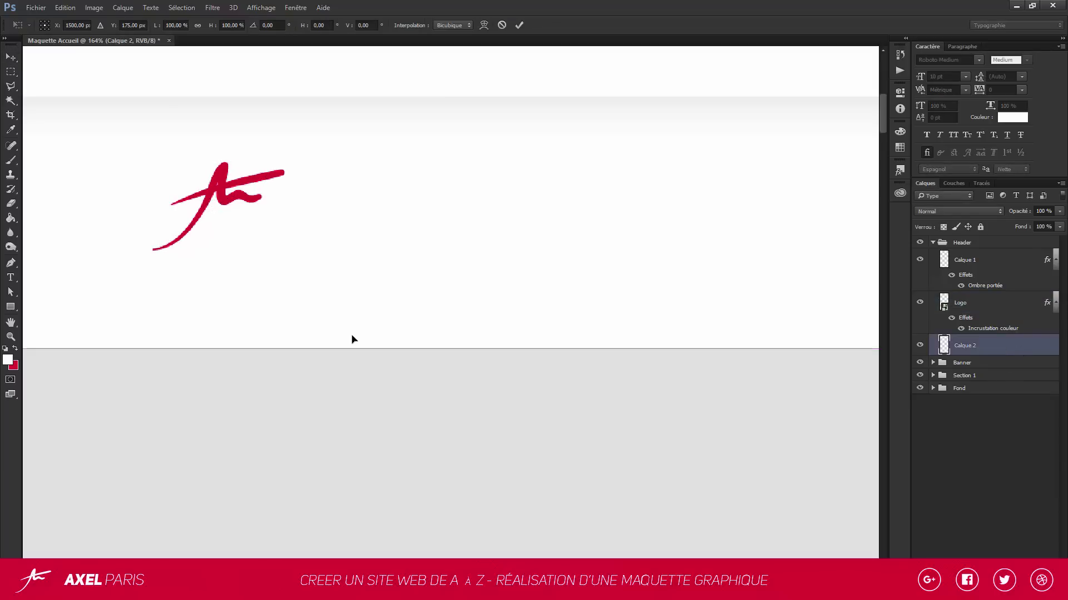
pyautogui.moveTo(352, 348); pyautogui.dragTo(355, 307)
pyautogui.press('Return')
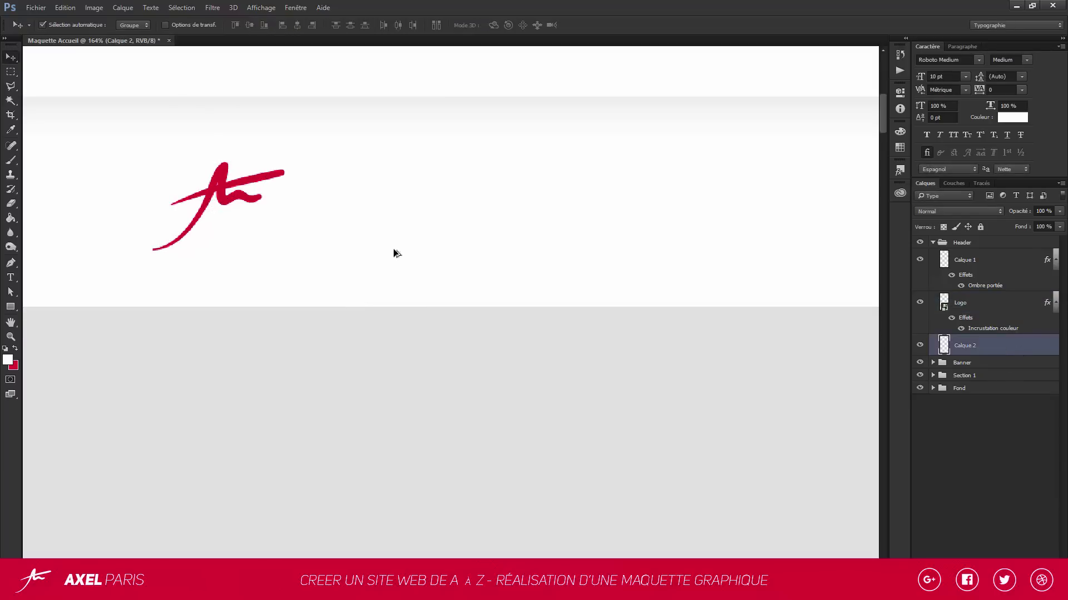
# Examine the proportions of the resized header against the whole page without the interface panels
pyautogui.scroll(-8, 393, 253)
pyautogui.press('Tab')
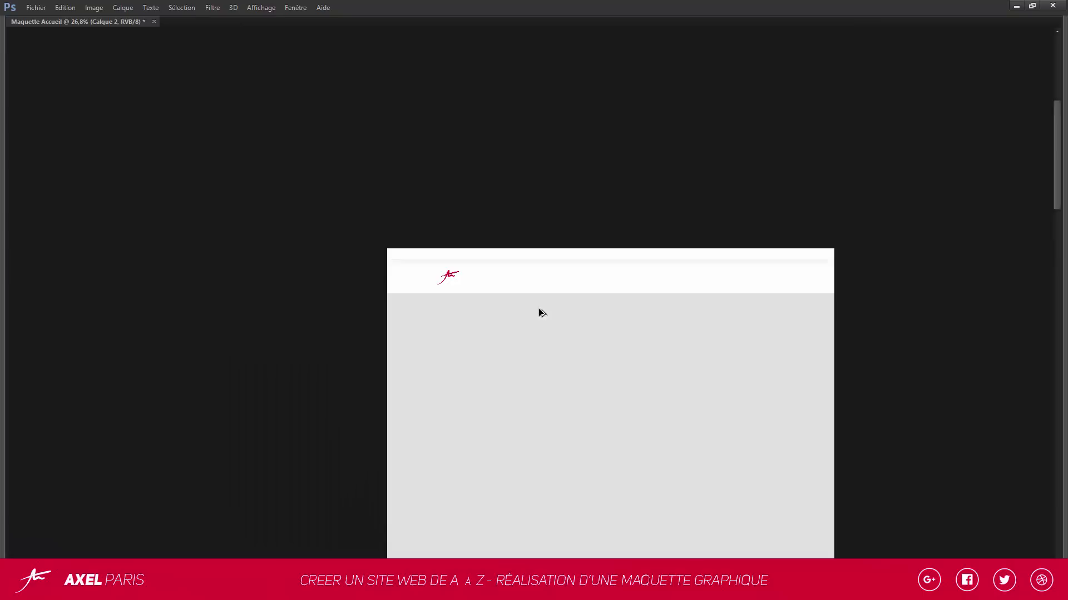
pyautogui.scroll(-3, 506, 336)
pyautogui.scroll(3, 665, 305)
pyautogui.scroll(-4, 493, 383)
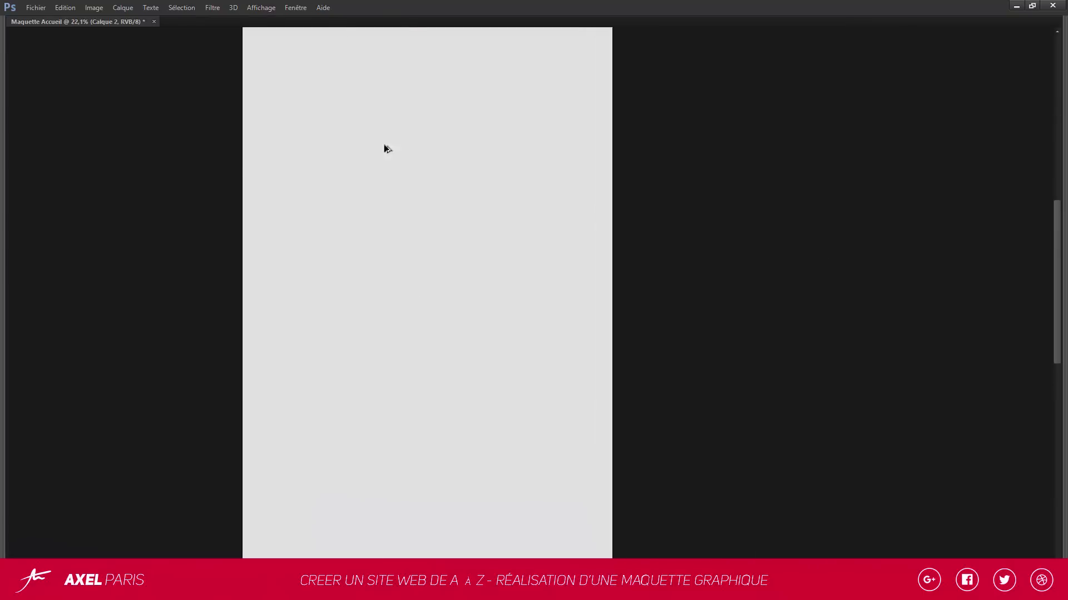
pyautogui.scroll(1, 526, 465)
pyautogui.scroll(-1, 531, 40)
pyautogui.scroll(3, 543, 202)
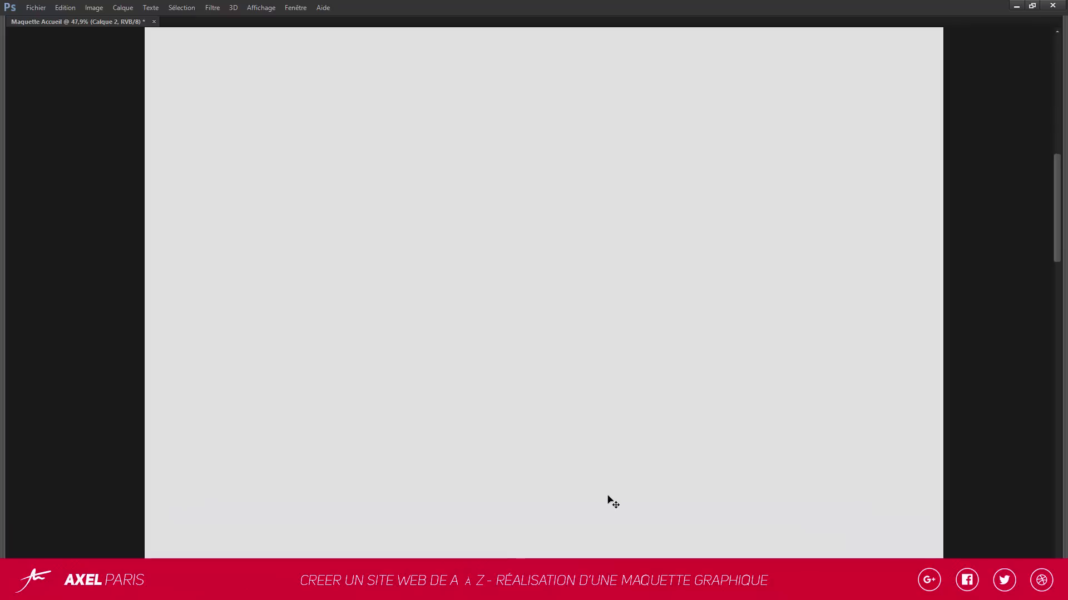
pyautogui.scroll(6, 612, 451)
pyautogui.scroll(2, 616, 412)
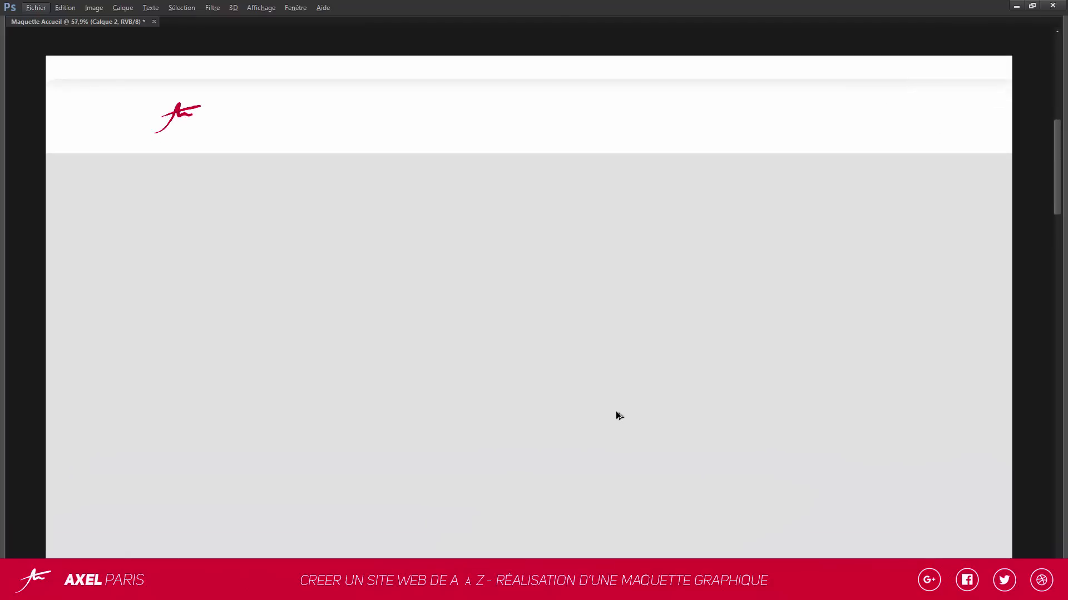
pyautogui.scroll(2, 615, 412)
pyautogui.scroll(-2, 616, 412)
pyautogui.scroll(1, 560, 388)
pyautogui.scroll(1, 566, 395)
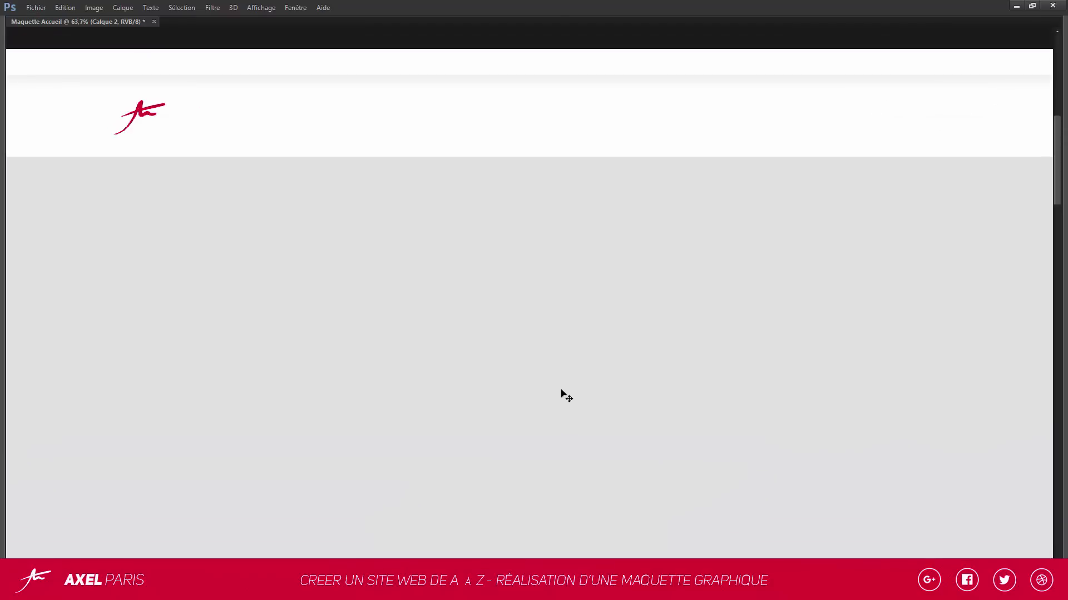
pyautogui.scroll(-1, 561, 390)
pyautogui.press('Tab')
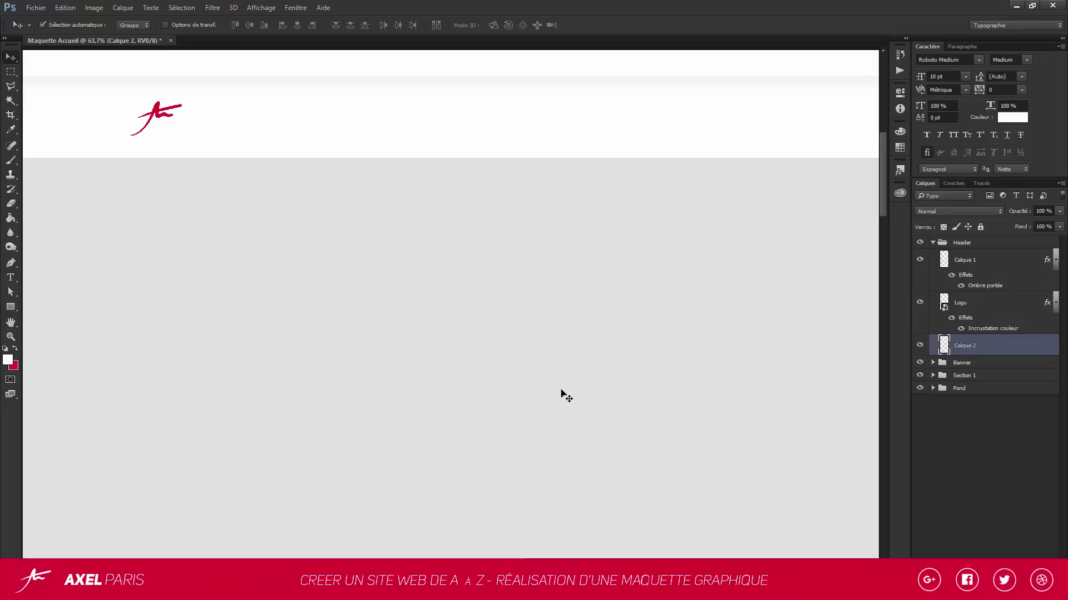
# Add the text "Accueil" in the white header band and colour it with the logo's red, d7002f
pyautogui.scroll(2, 368, 331)
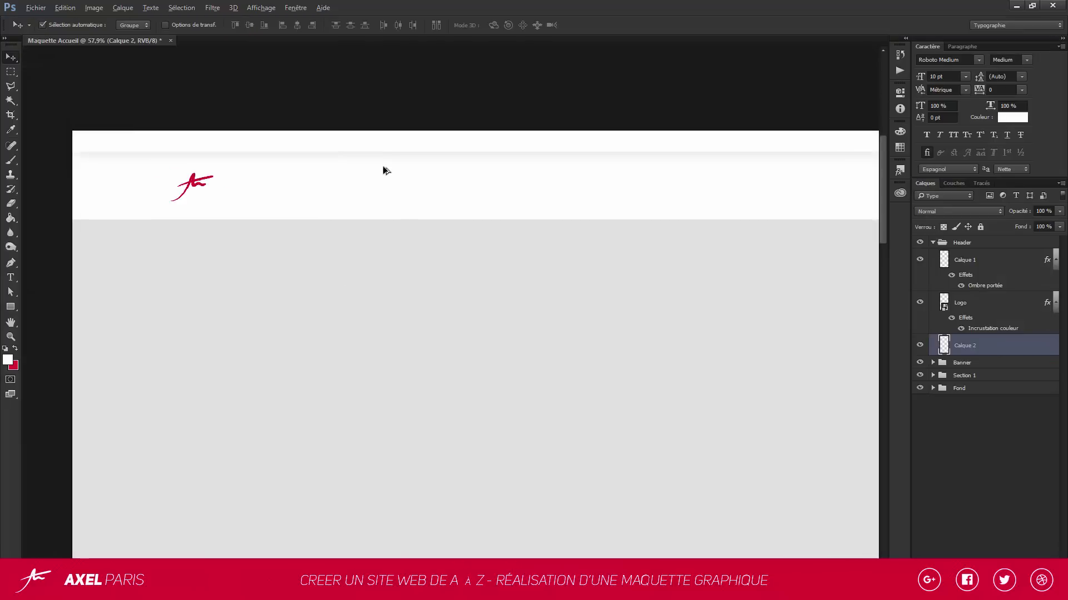
pyautogui.click(10, 277)
pyautogui.click(402, 202)
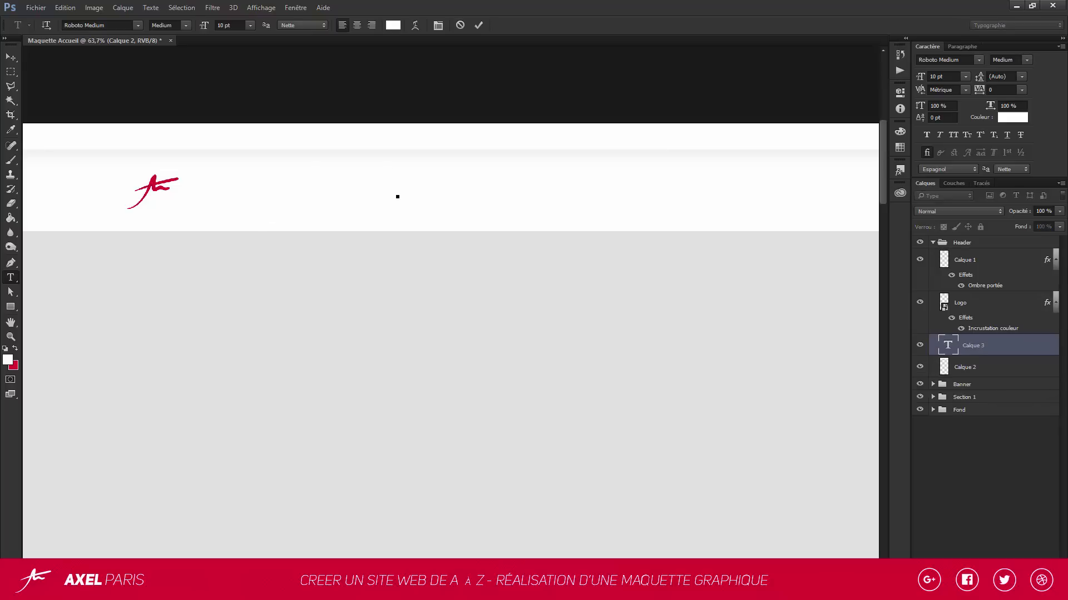
pyautogui.hotkey('ctrl', 'a')
pyautogui.click(393, 25)
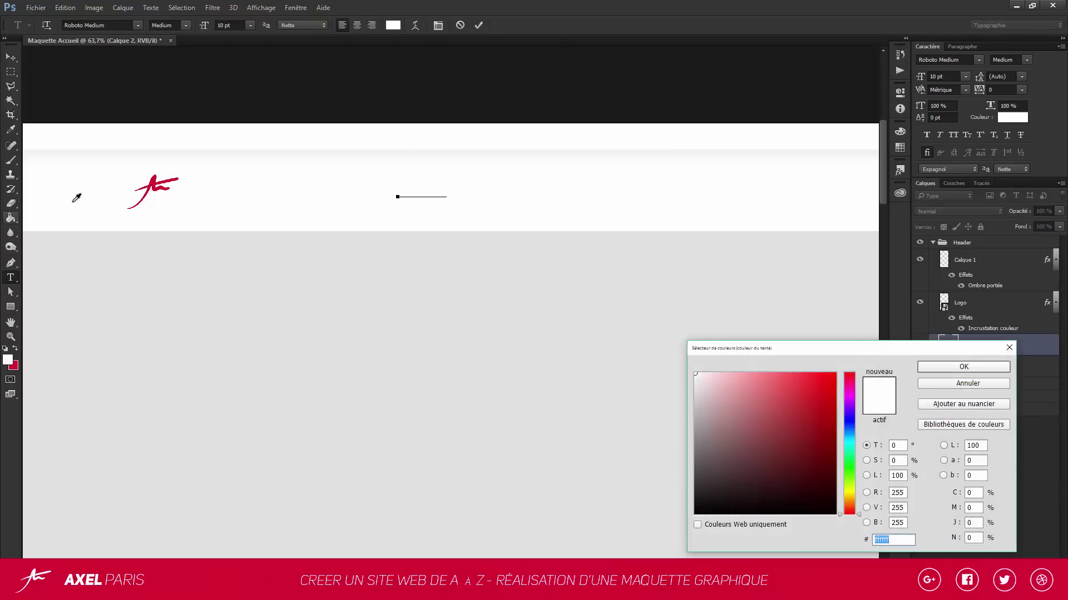
pyautogui.click(161, 180)
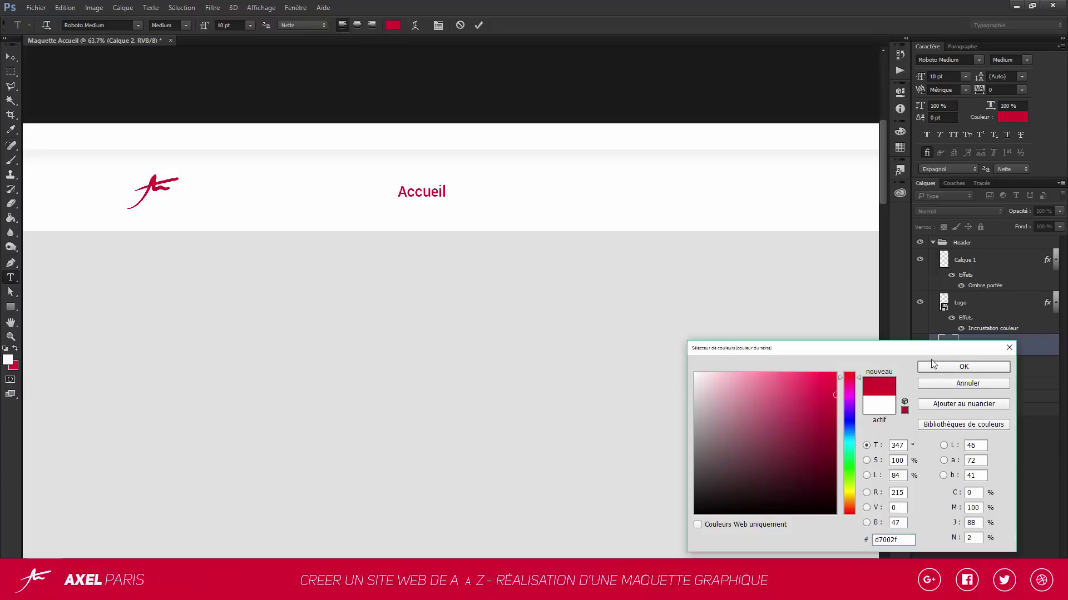
pyautogui.click(934, 366)
# Extend the menu text after "Accueil" with the entries Blog, Forum, Créations, CV and Contact
pyautogui.click(453, 195)
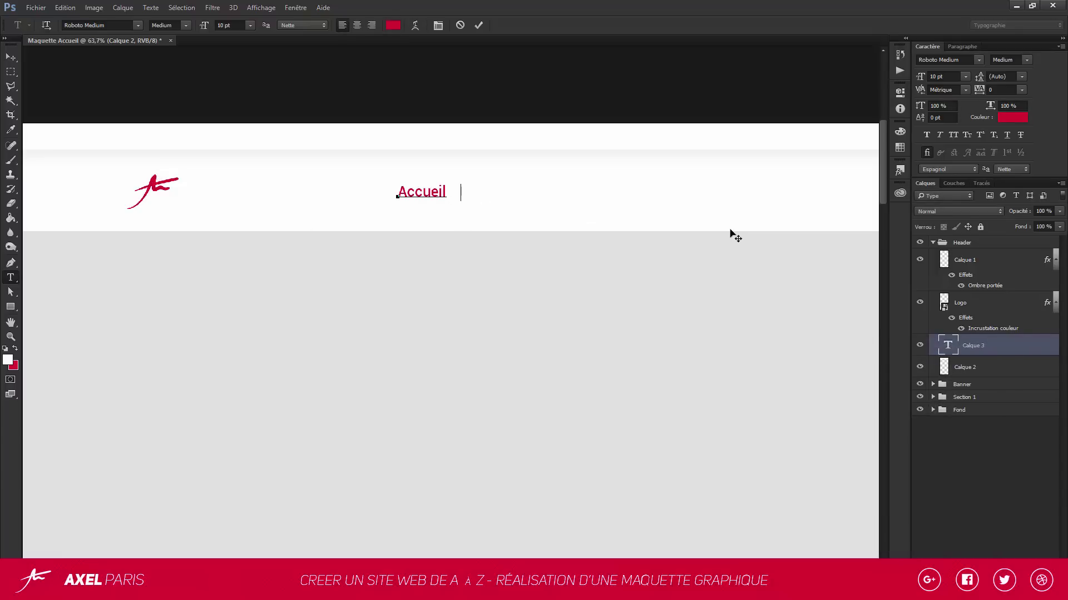
pyautogui.write('Blog Forum Créations VCV')
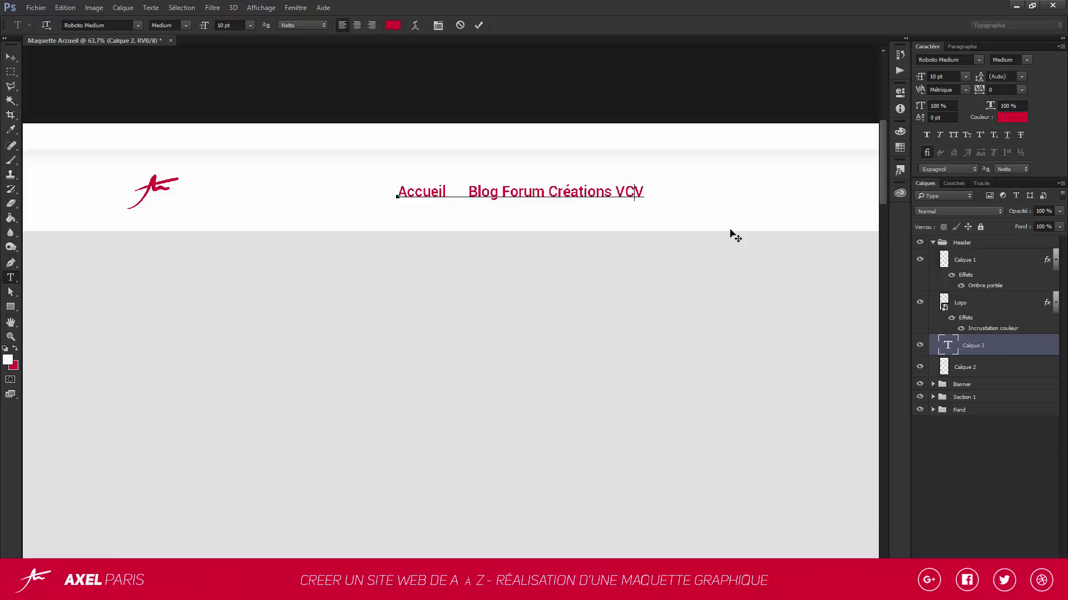
pyautogui.press('Delete')
pyautogui.press('BackSpace')
pyautogui.press('BackSpace')
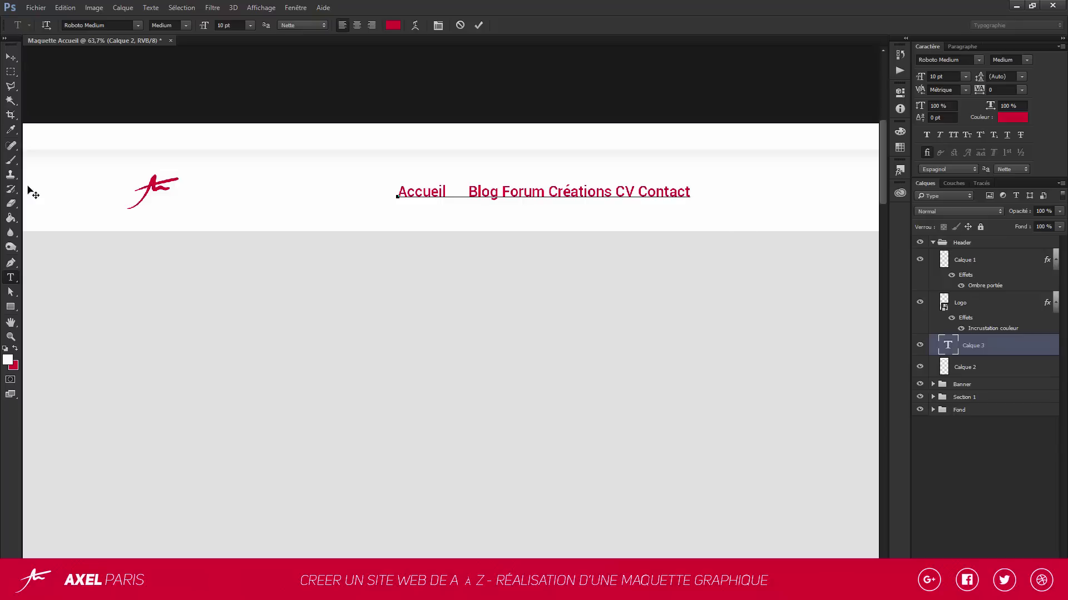
# Space the menu entries apart with wide, equal gaps between Accueil, Blog, Forum, Créations, CV and Contact
pyautogui.moveTo(470, 193); pyautogui.dragTo(447, 196)
pyautogui.click(469, 195)
pyautogui.moveTo(458, 195); pyautogui.dragTo(446, 196)
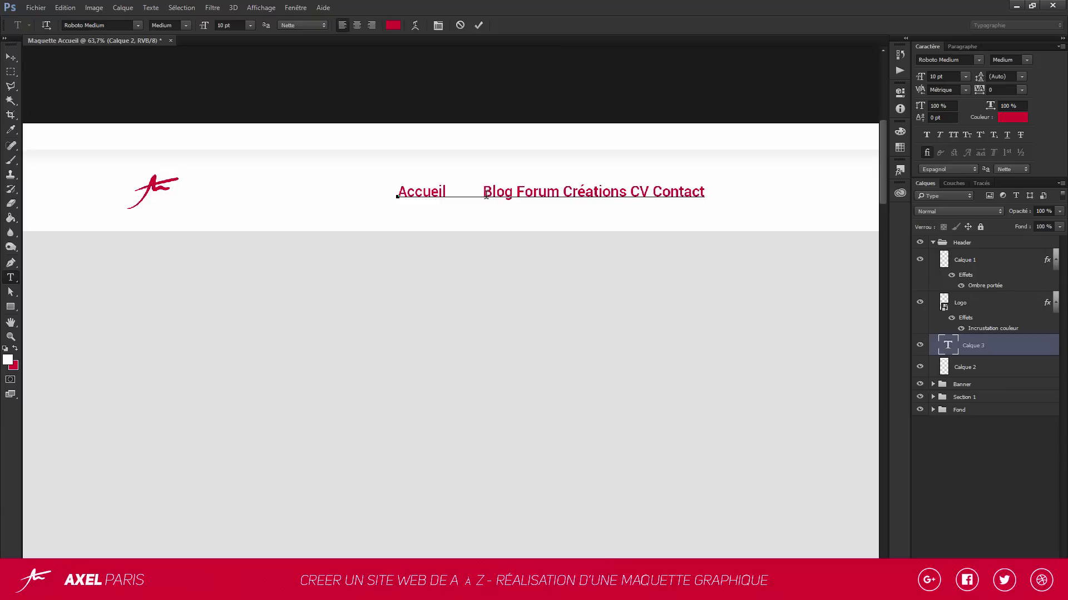
pyautogui.press('BackSpace')
pyautogui.click(515, 192)
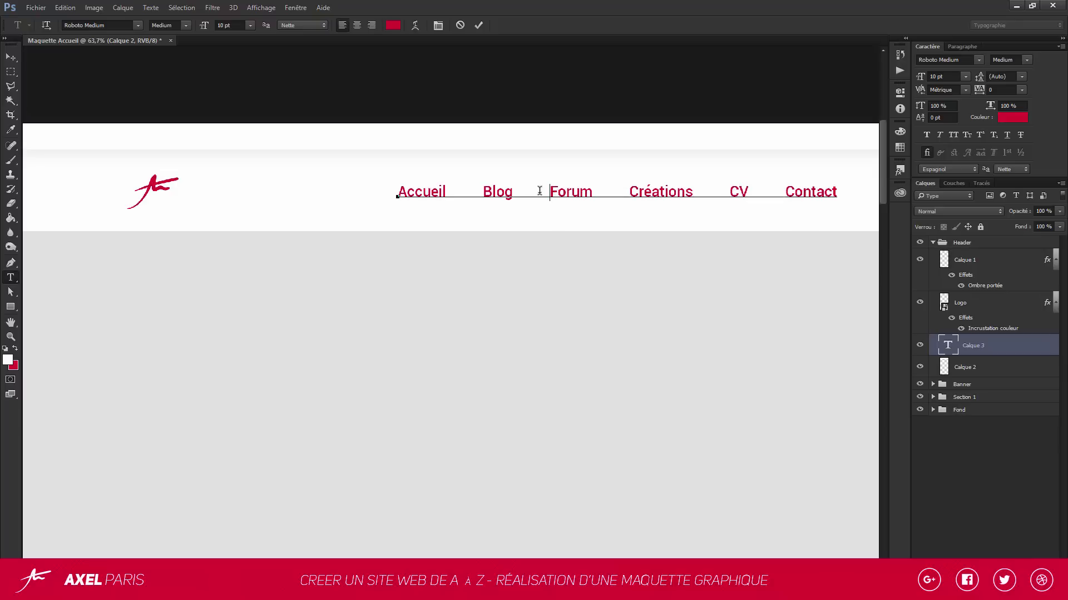
# Recolour the menu entries from Blog to Contact in dark grey 4f4f4f, leaving out Accueil
pyautogui.moveTo(488, 192); pyautogui.dragTo(853, 194)
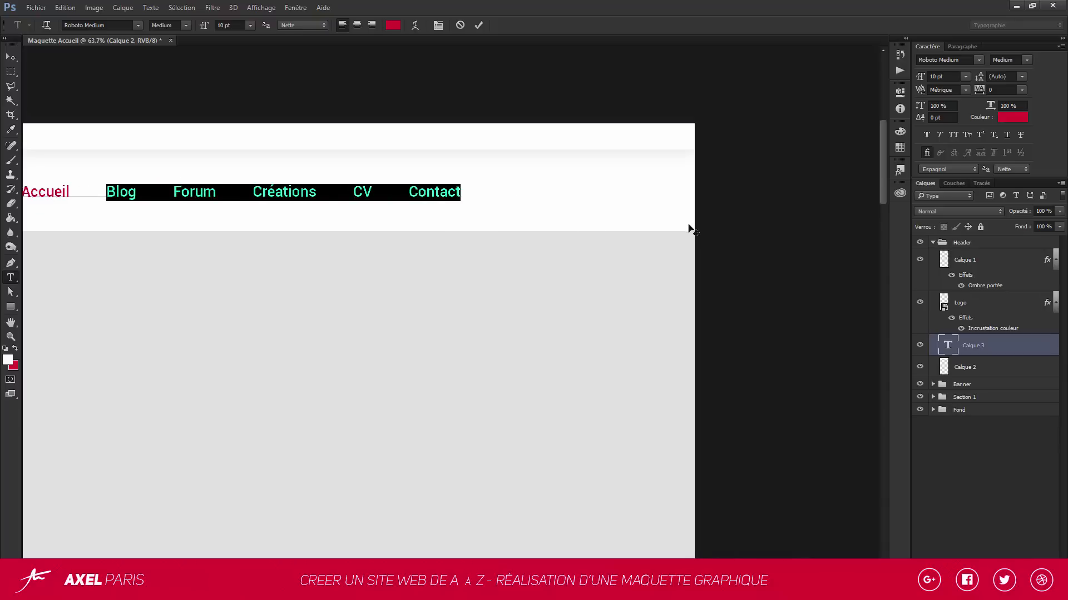
pyautogui.click(393, 25)
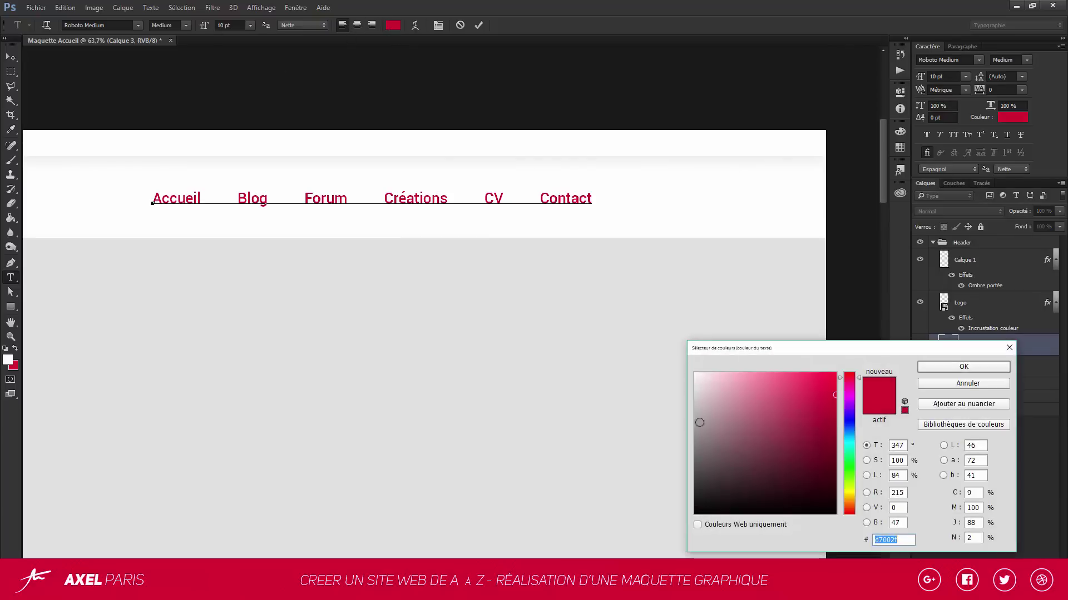
pyautogui.write('3e3e3e')
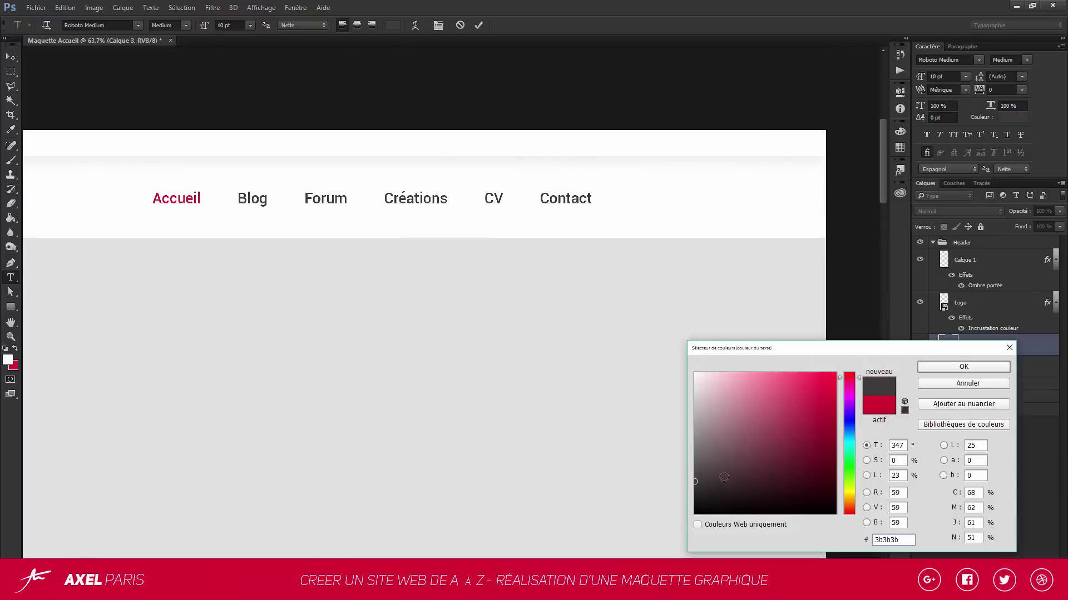
pyautogui.write('626262')
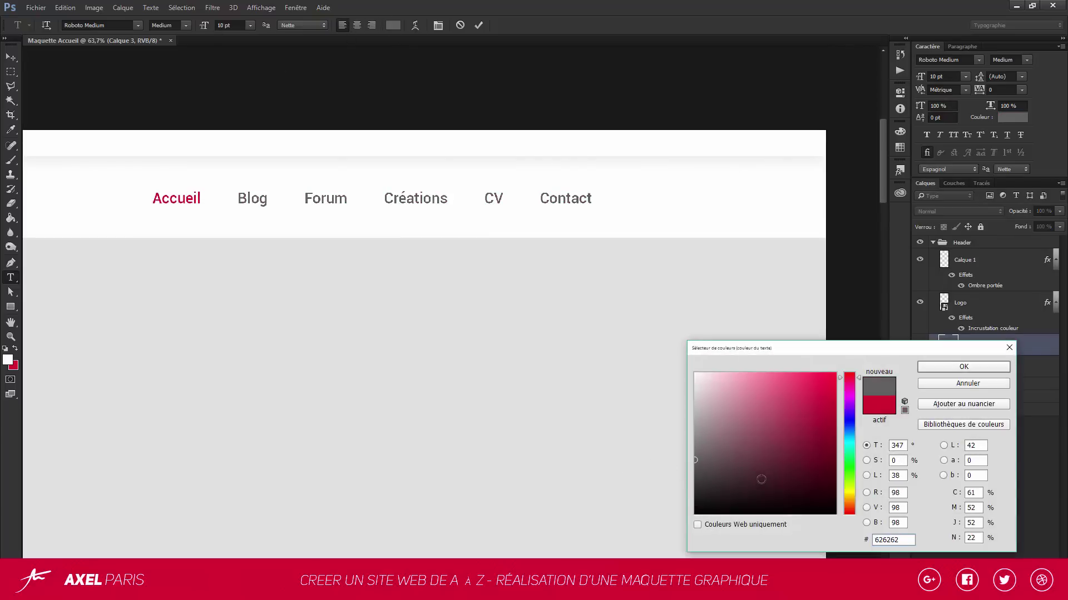
pyautogui.write('4f4f4f')
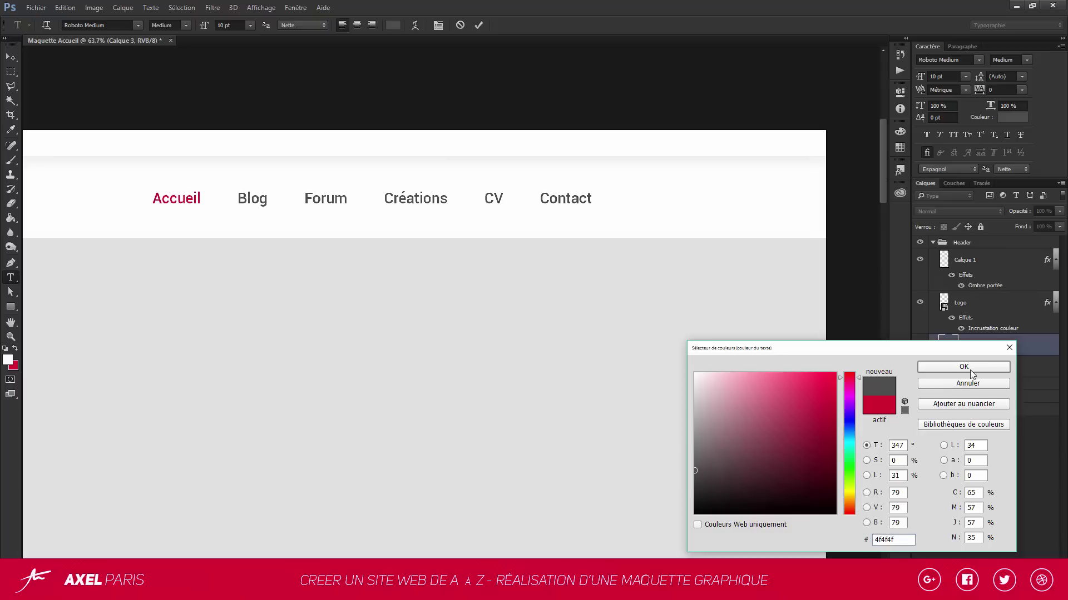
pyautogui.click(963, 368)
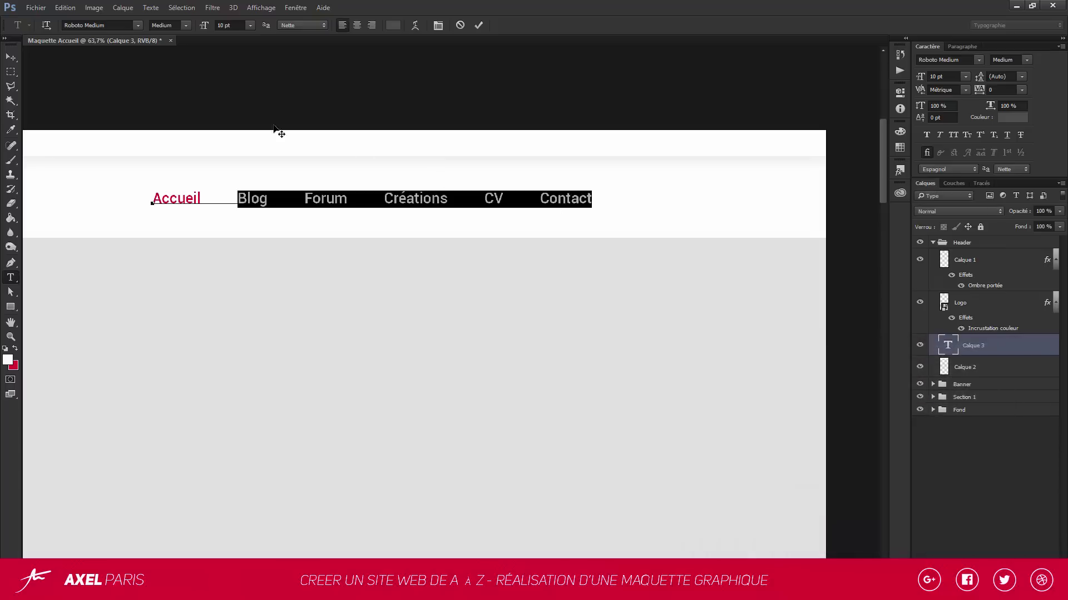
# Set the font style of the whole menu text to Roboto Light and commit the text
pyautogui.tripleClick(203, 196)
pyautogui.click(188, 25)
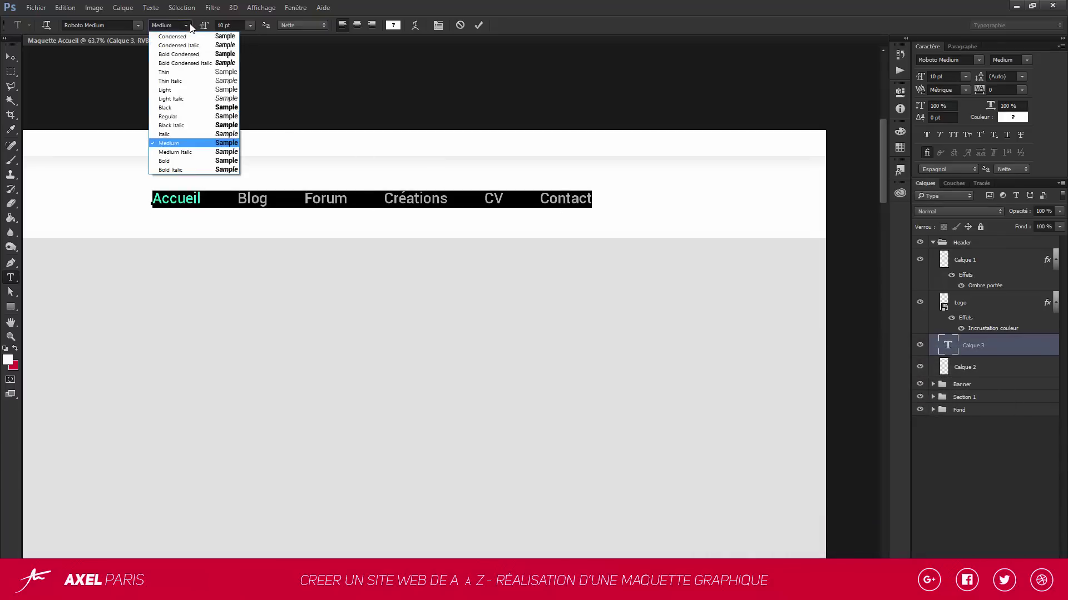
pyautogui.click(183, 73)
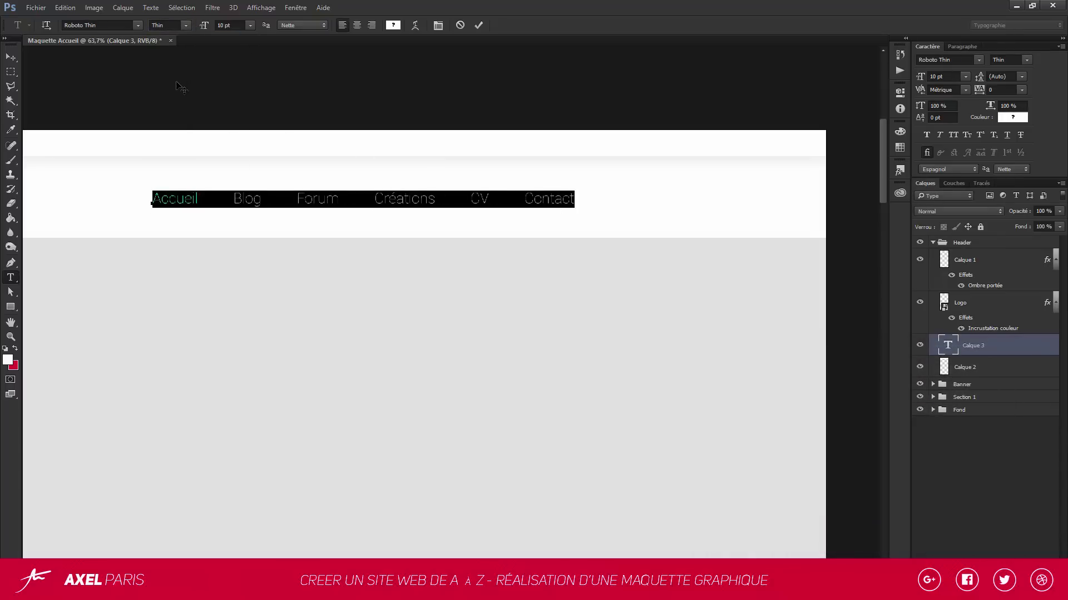
pyautogui.click(183, 26)
pyautogui.click(166, 101)
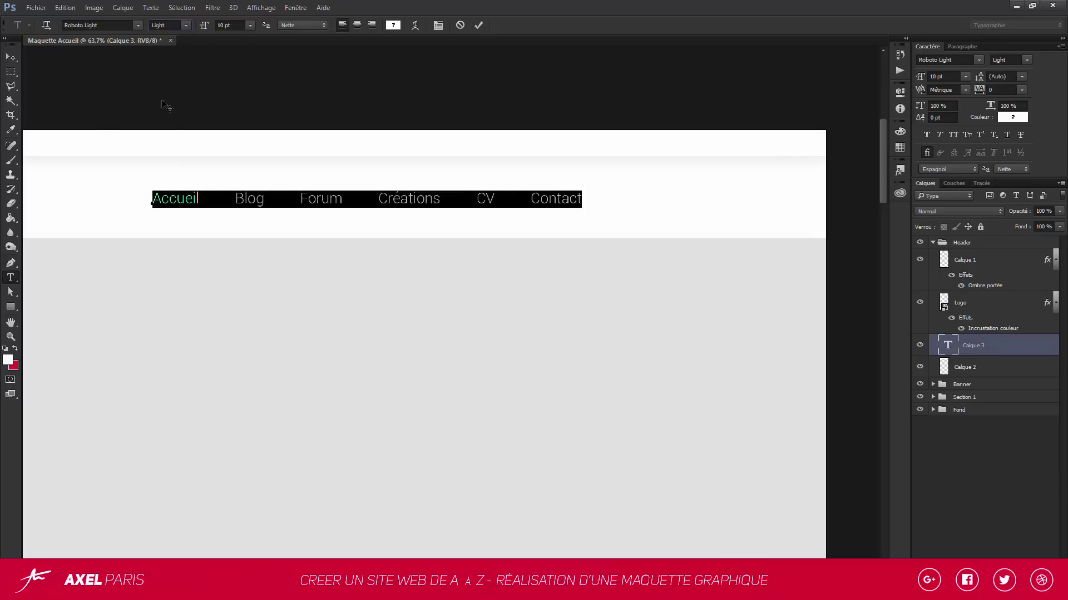
pyautogui.click(15, 57)
pyautogui.scroll(-4, 569, 264)
pyautogui.scroll(4, 327, 221)
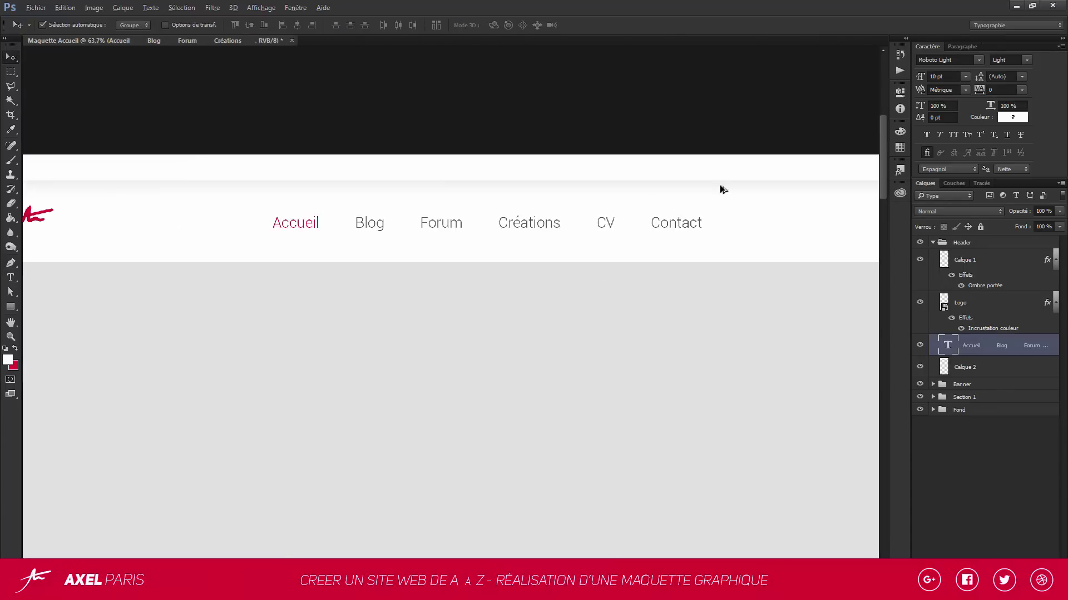
# Scale the menu text down to 7.64 pt and move it toward the right side of the white header band
pyautogui.scroll(-5, 723, 189)
pyautogui.press('Tab')
pyautogui.scroll(5, 45, 221)
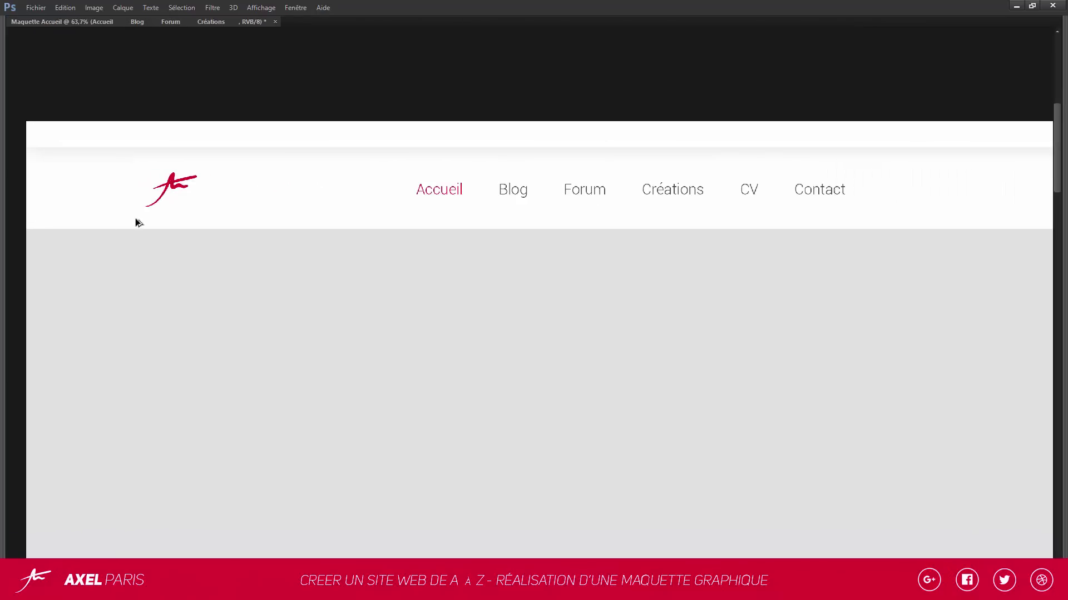
pyautogui.scroll(-1, 140, 217)
pyautogui.scroll(-1, 78, 214)
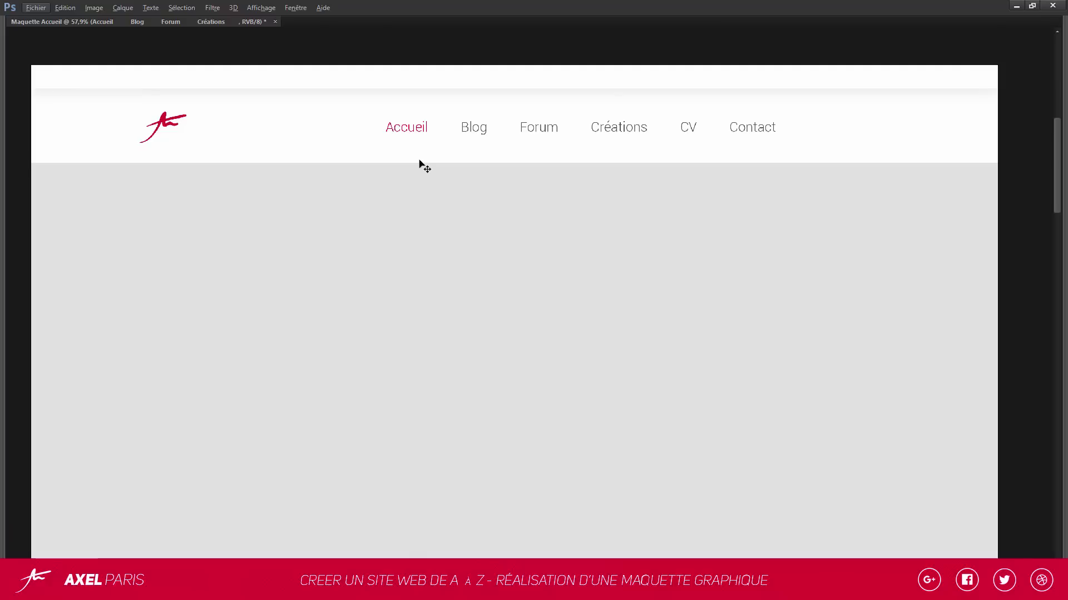
pyautogui.click(396, 126)
pyautogui.moveTo(382, 123); pyautogui.dragTo(560, 125)
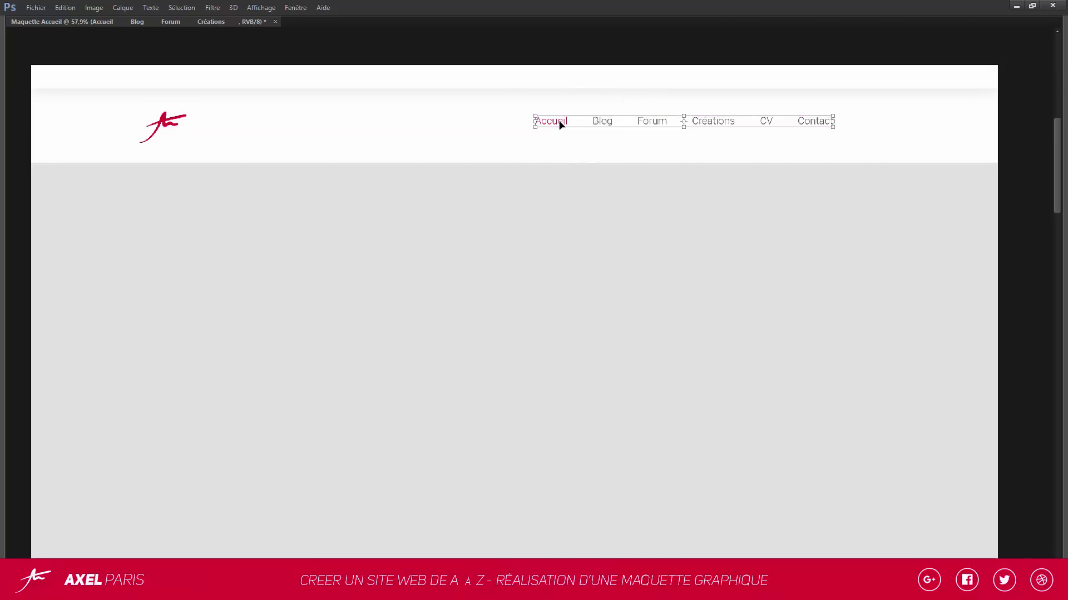
pyautogui.press('Return')
# Examine the position and size of the menu against the logo and header without the interface panels
pyautogui.scroll(2, 594, 131)
pyautogui.scroll(-1, 598, 129)
pyautogui.scroll(2, 598, 129)
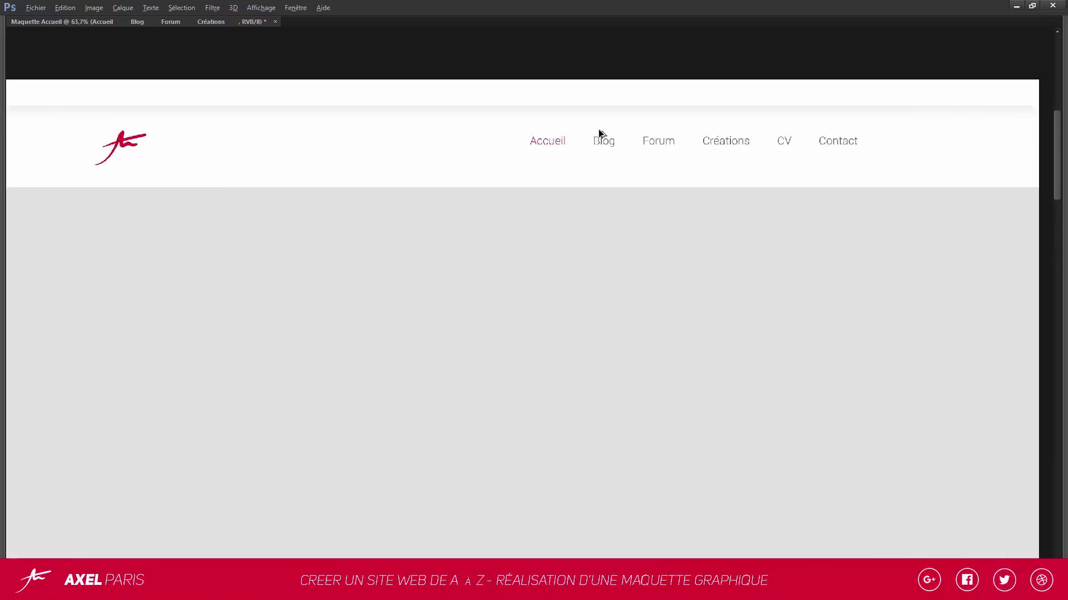
pyautogui.scroll(-2, 610, 130)
pyautogui.scroll(-2, 673, 133)
pyautogui.scroll(1, 566, 156)
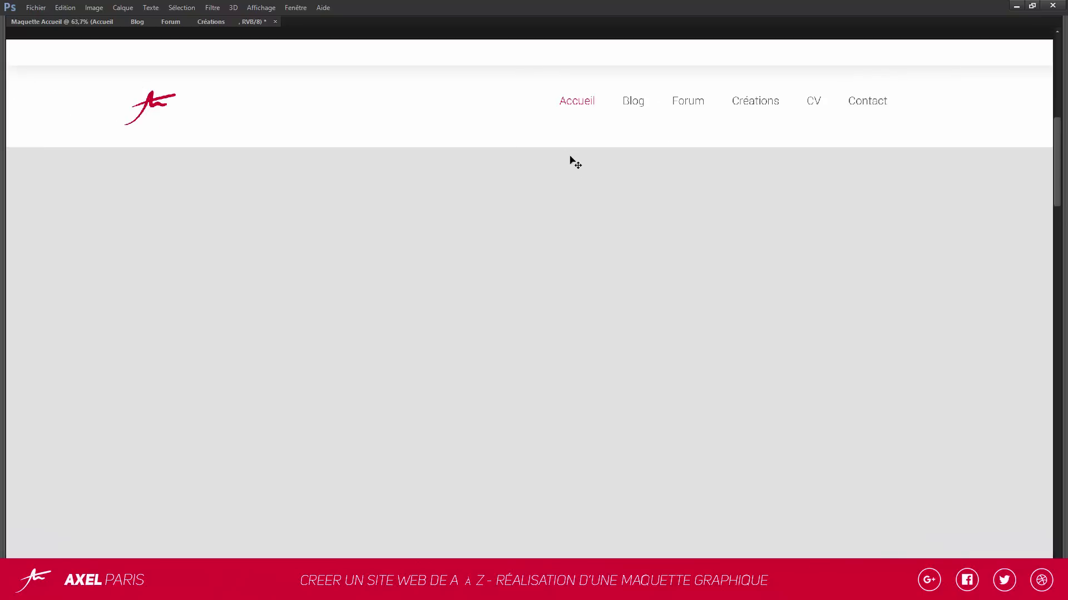
pyautogui.scroll(-1, 591, 223)
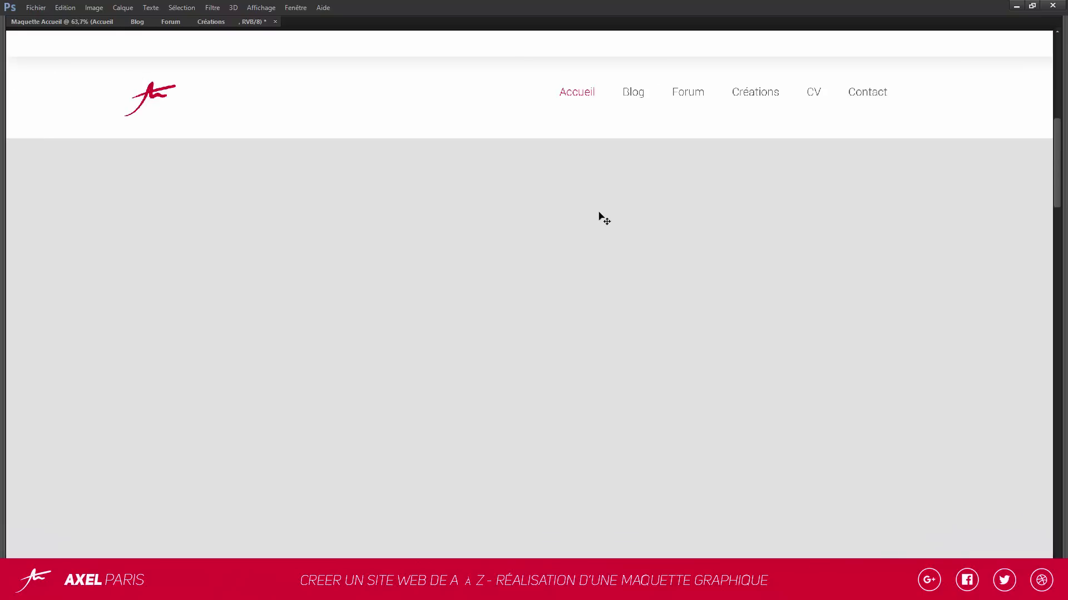
pyautogui.press('Tab')
# Move the logo slightly right and up within the white header band using Free Transform
pyautogui.scroll(1, 214, 84)
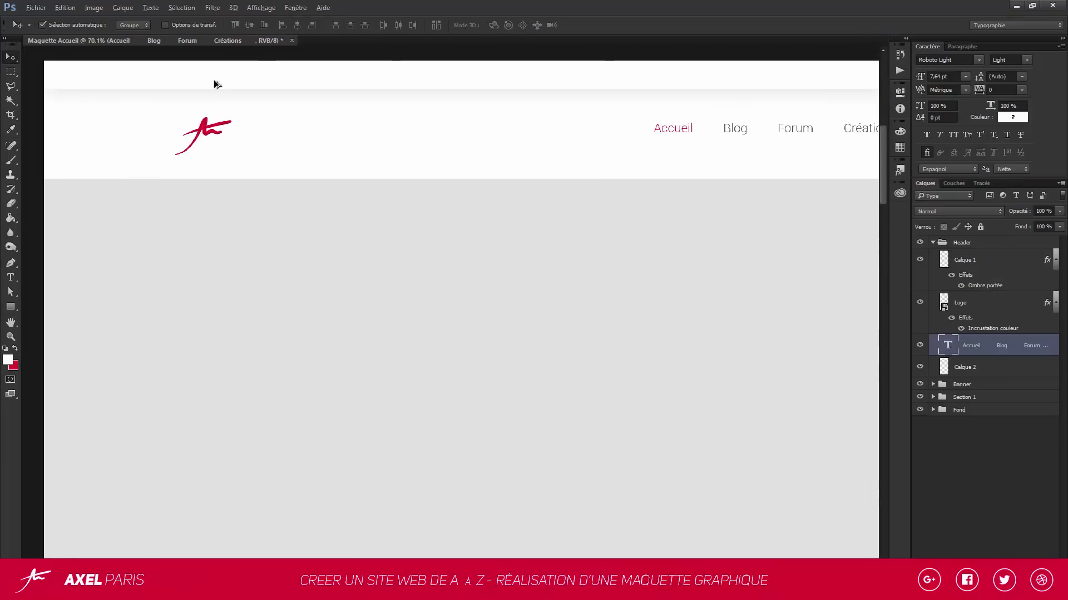
pyautogui.scroll(5, 214, 84)
pyautogui.click(985, 309)
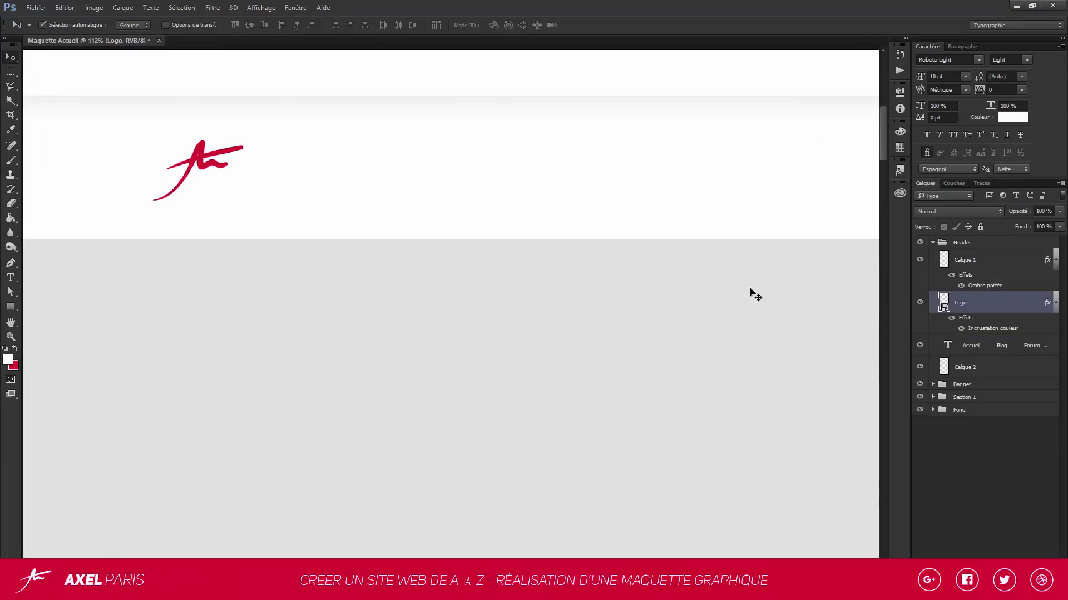
pyautogui.hotkey('ctrl', 't')
pyautogui.moveTo(221, 170); pyautogui.dragTo(253, 160)
pyautogui.press('Return')
pyautogui.scroll(-4, 682, 214)
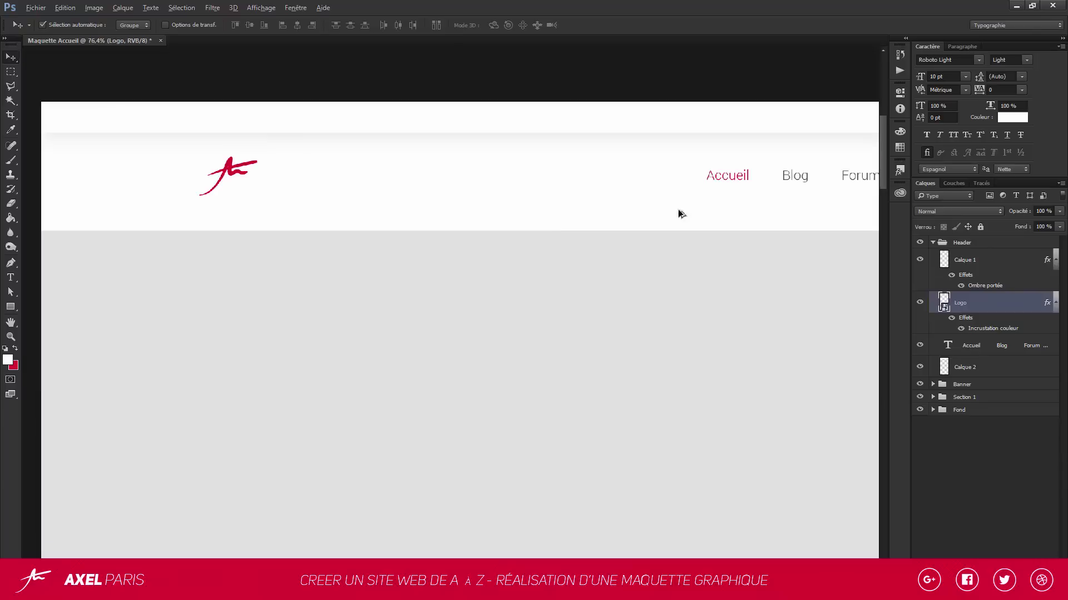
# Reduce the height of the white header band on Calque 2 by raising its lower edge slightly
pyautogui.scroll(1, 742, 209)
pyautogui.click(983, 361)
pyautogui.hotkey('ctrl', 't')
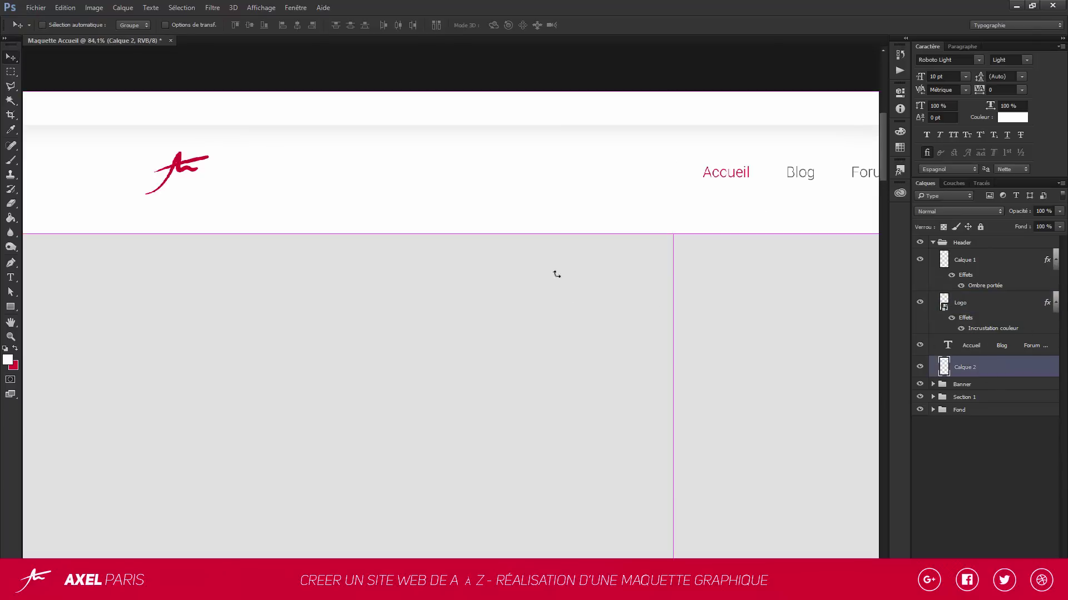
pyautogui.moveTo(603, 234); pyautogui.dragTo(606, 223)
pyautogui.press('Return')
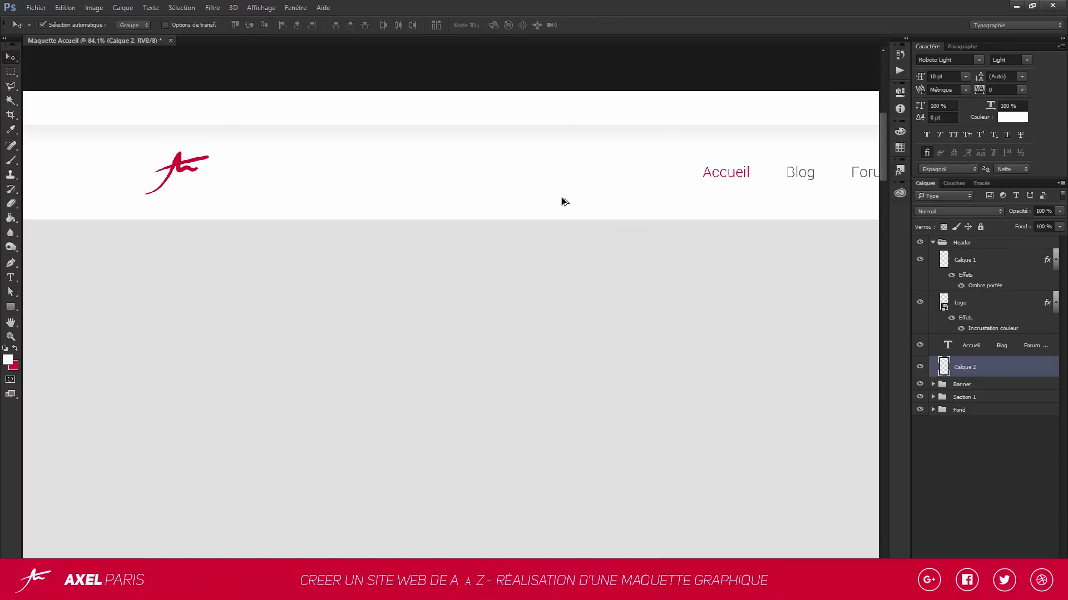
# Duplicate the menu text layer in the Header group
pyautogui.scroll(-9, 429, 270)
pyautogui.scroll(3, 870, 198)
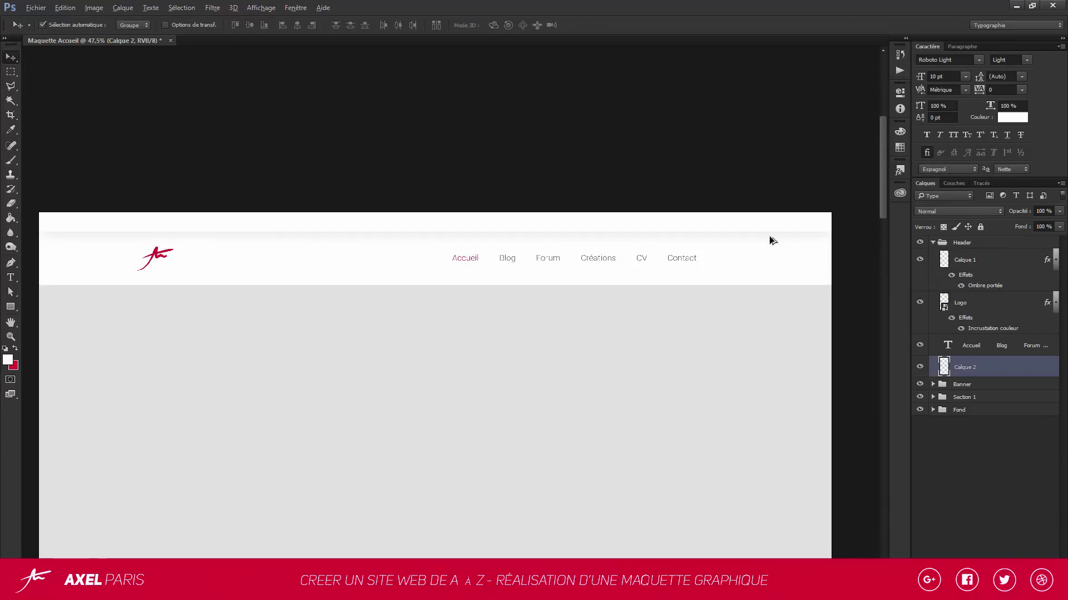
pyautogui.scroll(3, 769, 236)
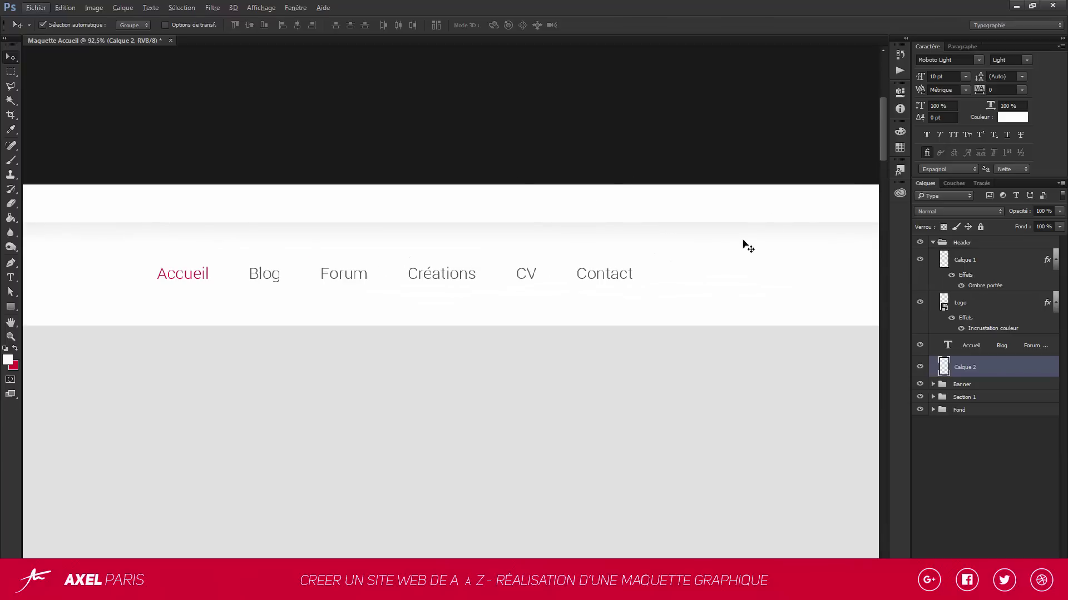
pyautogui.hscroll(2, 506, 212)
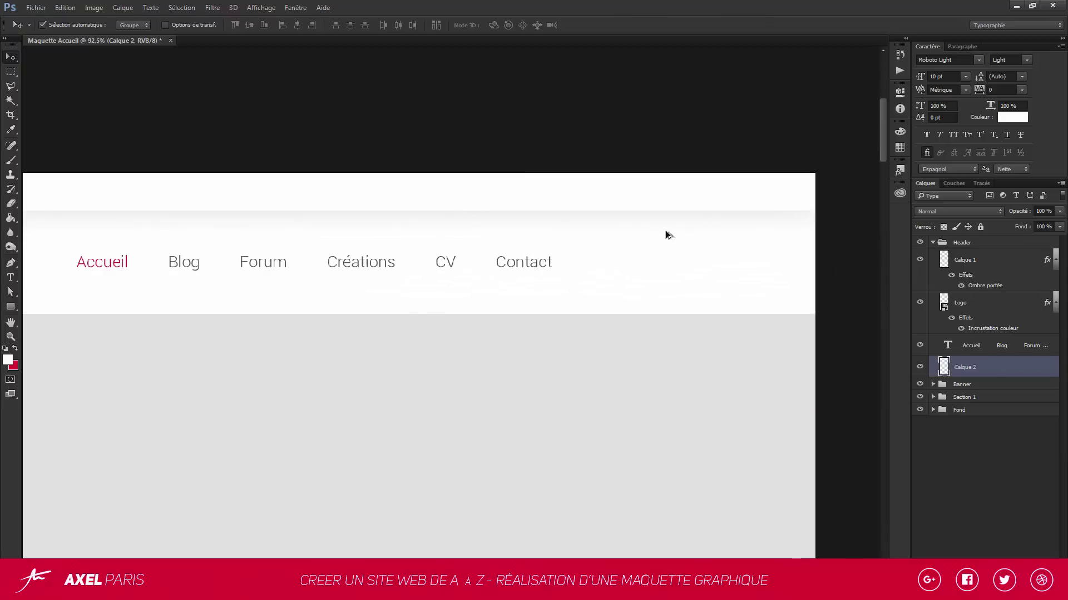
pyautogui.click(10, 277)
pyautogui.click(1002, 349)
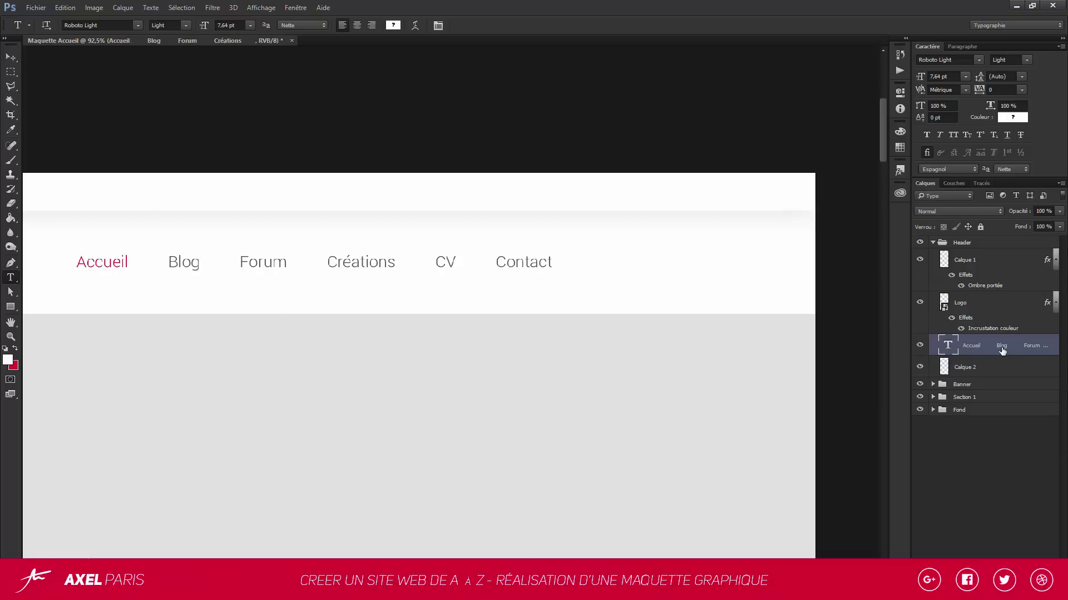
pyautogui.hotkey('ctrl', 'j')
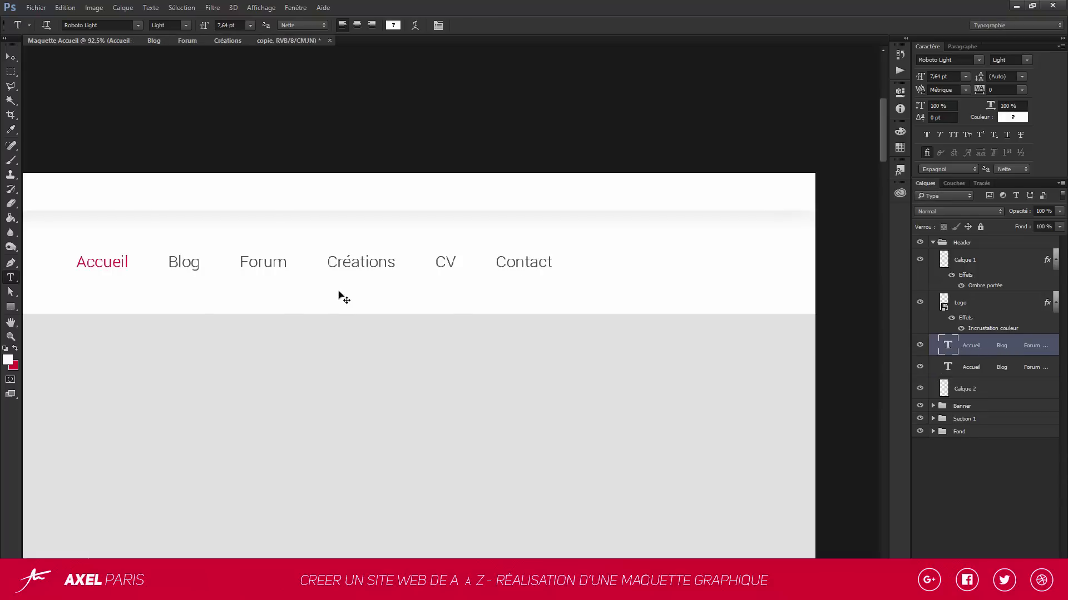
# Move the duplicated menu text up into the top bar, near its right end, using Free Transform
pyautogui.hotkey('ctrl', 't')
pyautogui.moveTo(331, 265); pyautogui.dragTo(586, 196)
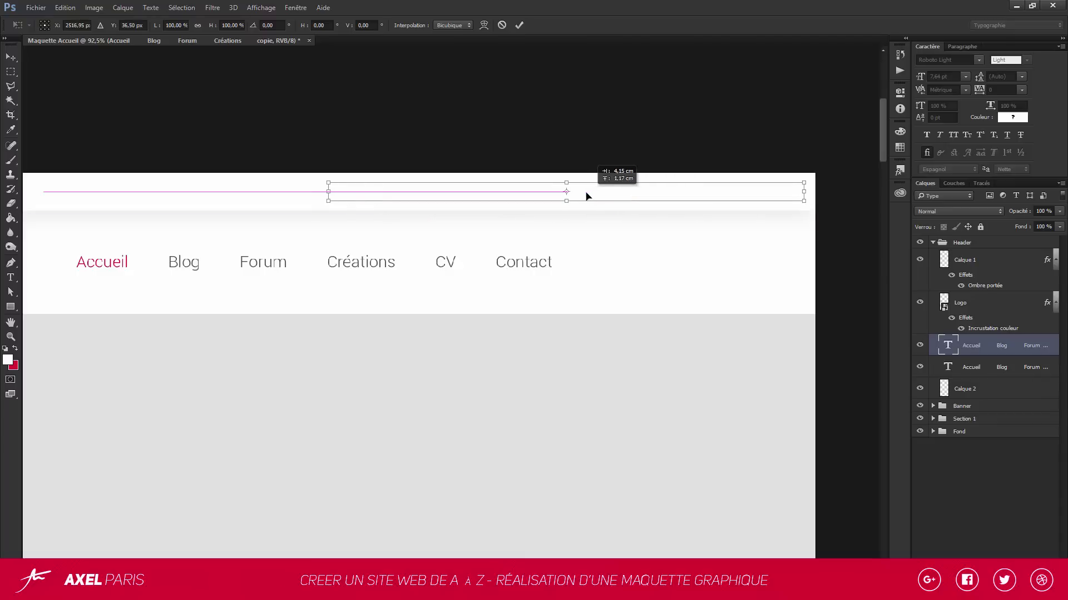
pyautogui.press('Return')
# Bring the duplicated menu text layer above Calque 1 in the Header group
pyautogui.click(597, 185)
pyautogui.hotkey('ctrl', 'a')
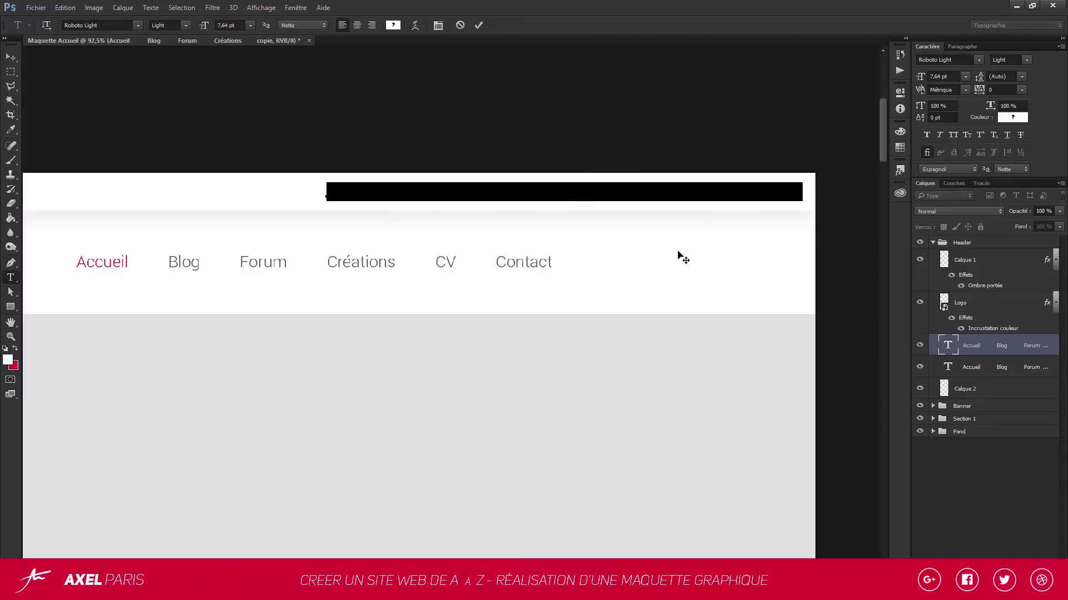
pyautogui.press('BackSpace')
pyautogui.click(997, 348)
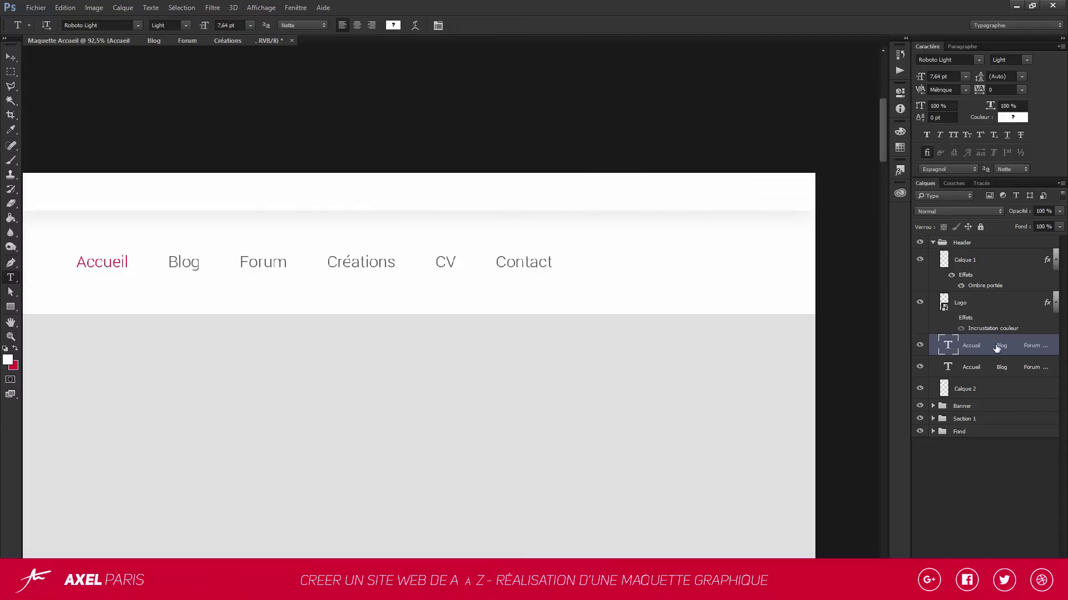
pyautogui.click(944, 327)
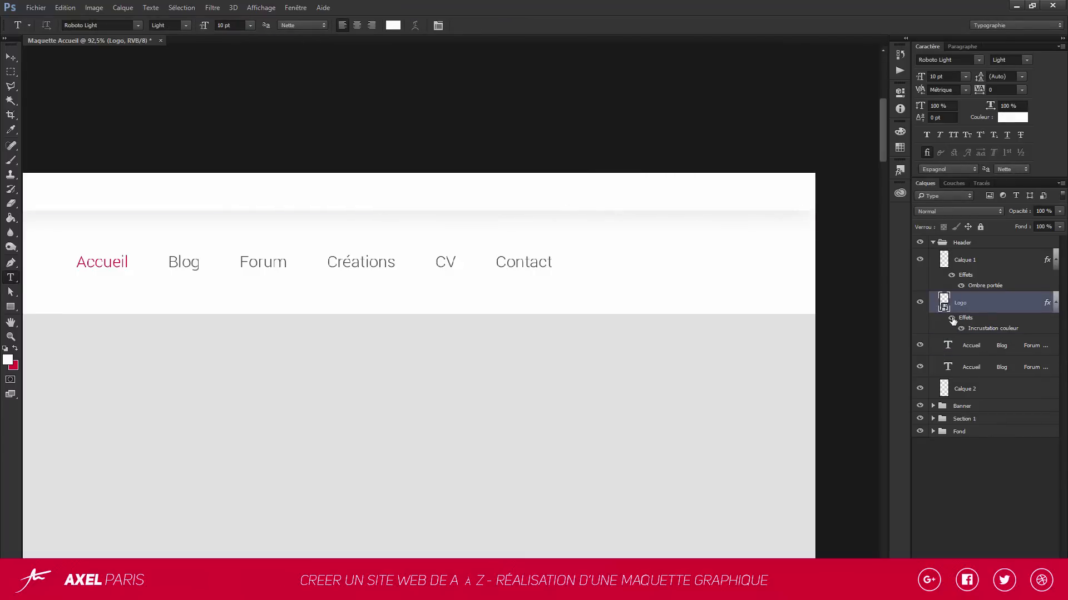
pyautogui.moveTo(993, 345); pyautogui.dragTo(987, 256)
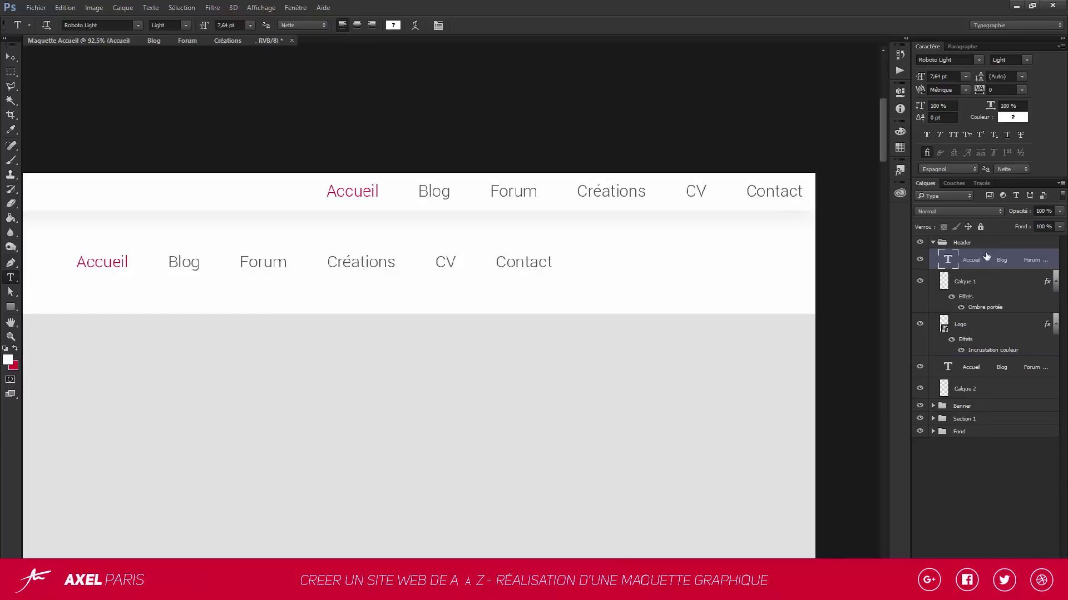
# Replace the duplicated menu text in the top bar with "Se connecter - S'inscrire"
pyautogui.click(596, 193)
pyautogui.hotkey('ctrl', 'a')
pyautogui.write('Se co')
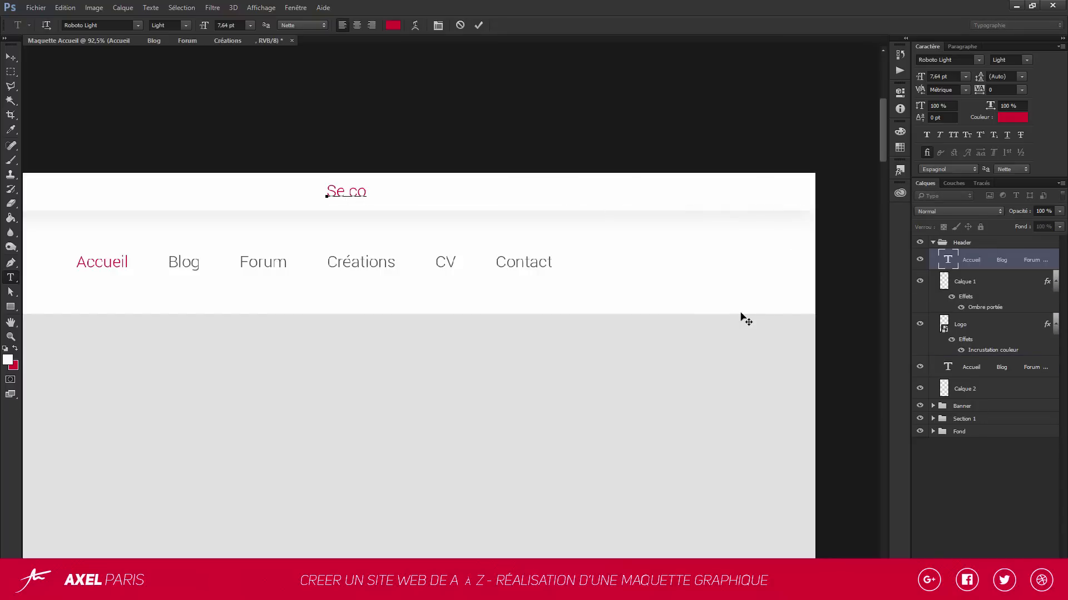
pyautogui.write("nnecter  -  S'inscrire")
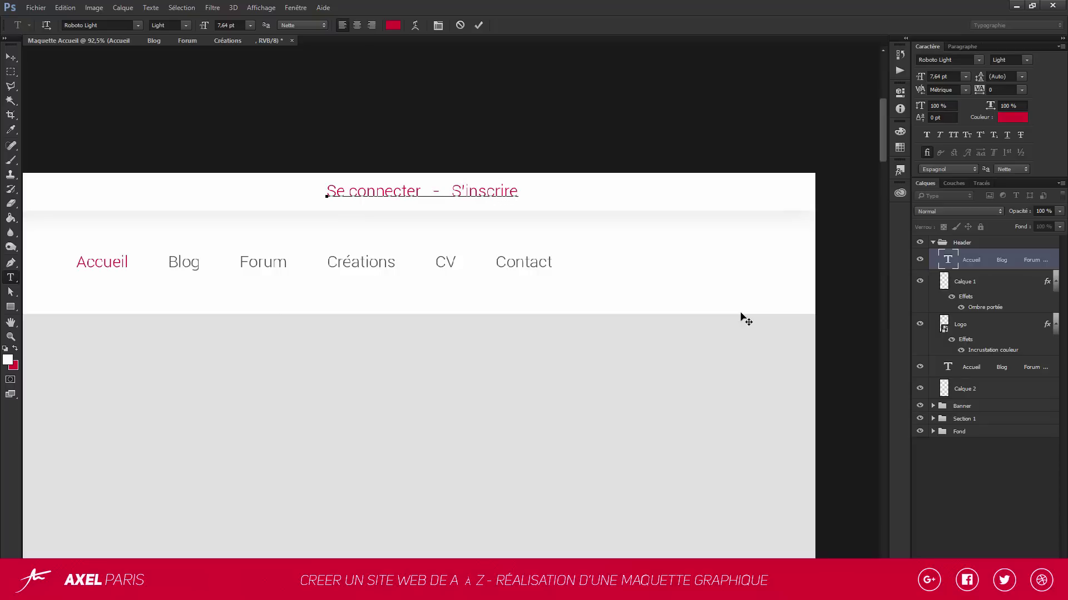
pyautogui.hotkey('ctrl', 'a')
pyautogui.scroll(3, 381, 101)
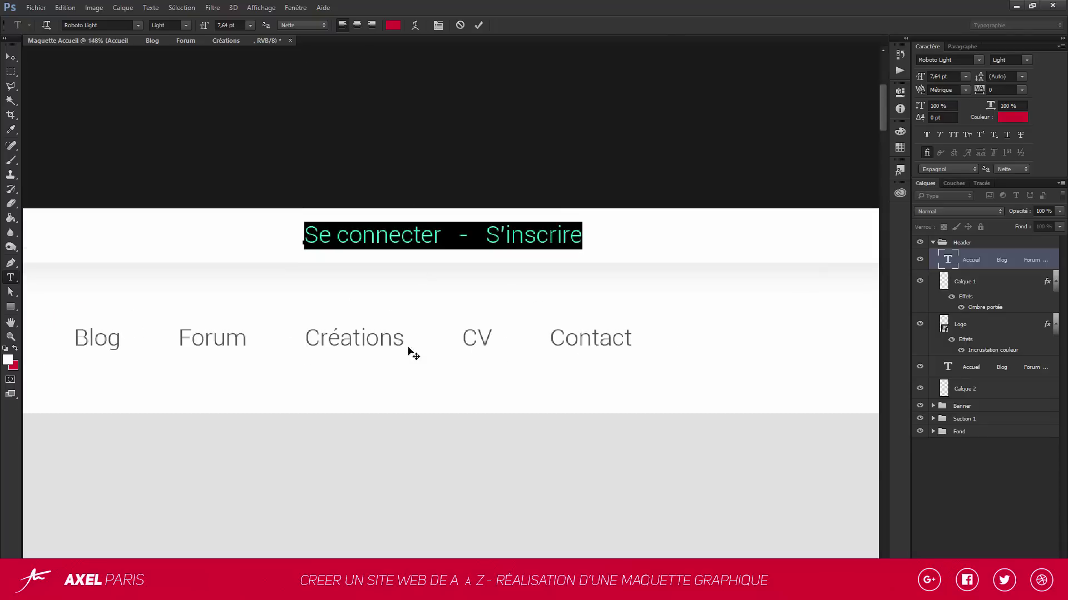
pyautogui.click(393, 26)
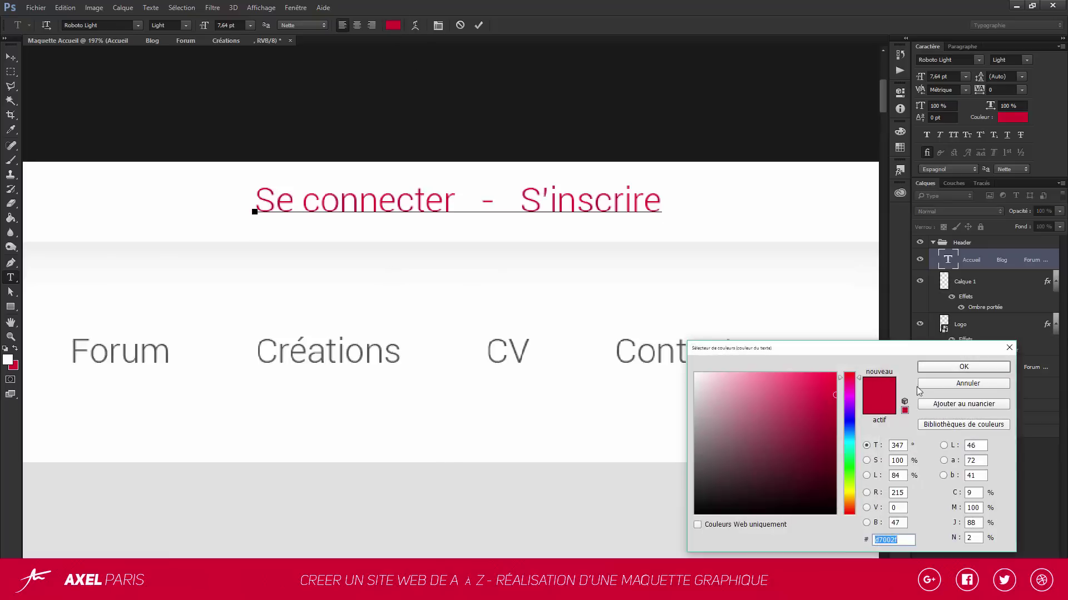
pyautogui.click(955, 367)
# Recolour the "Se connecter - S'inscrire" text with the dark grey used by the Créations menu entry
pyautogui.click(419, 350)
pyautogui.click(383, 351)
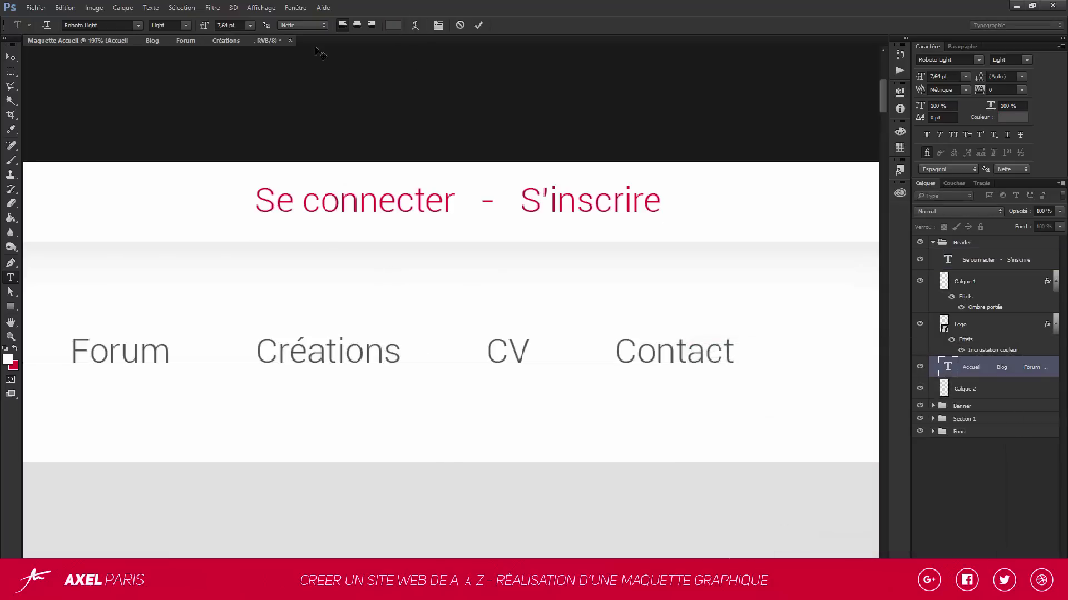
pyautogui.click(393, 26)
pyautogui.press('Escape')
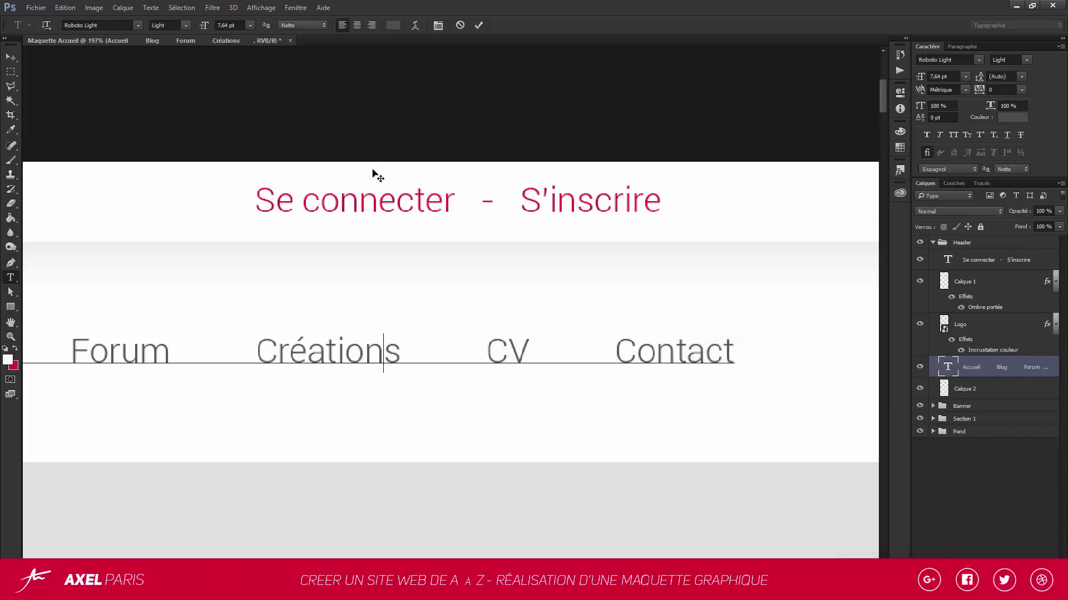
pyautogui.click(367, 202)
pyautogui.hotkey('ctrl', 'a')
pyautogui.click(393, 25)
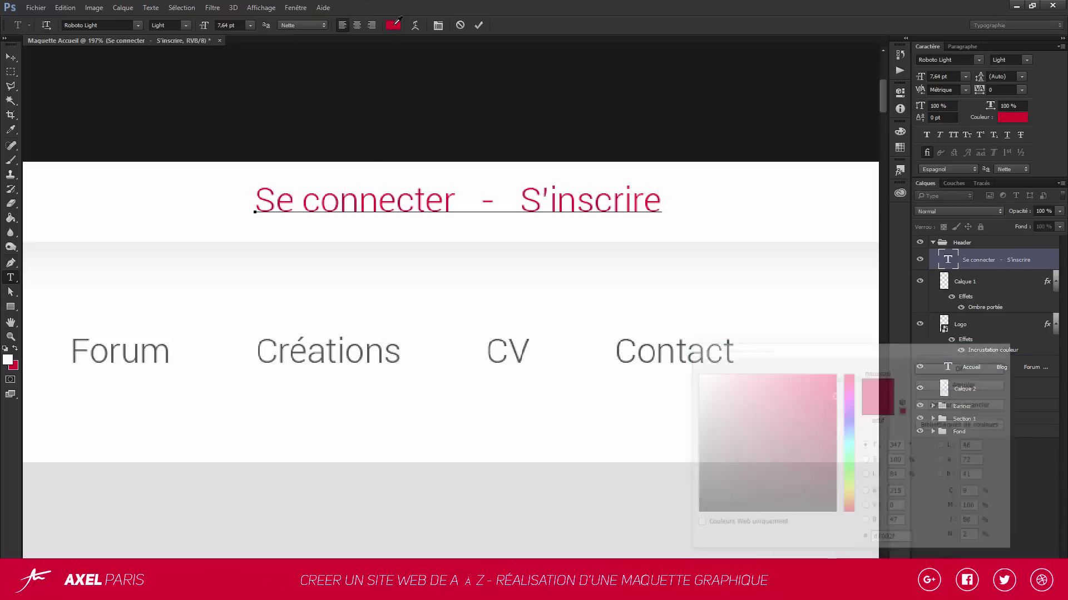
pyautogui.press('Return')
pyautogui.hotkey('ctrl', 'Return')
pyautogui.scroll(-5, 486, 211)
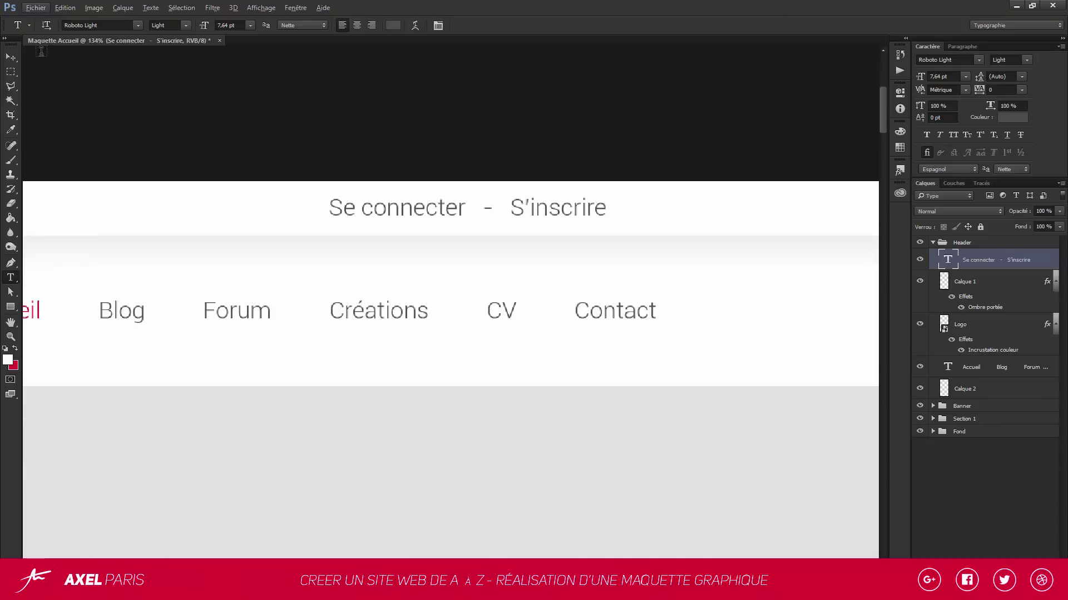
# Scale the "Se connecter - S'inscrire" text to 71.86 % and move it toward the right end of the top bar
pyautogui.press('v')
pyautogui.scroll(2, 629, 241)
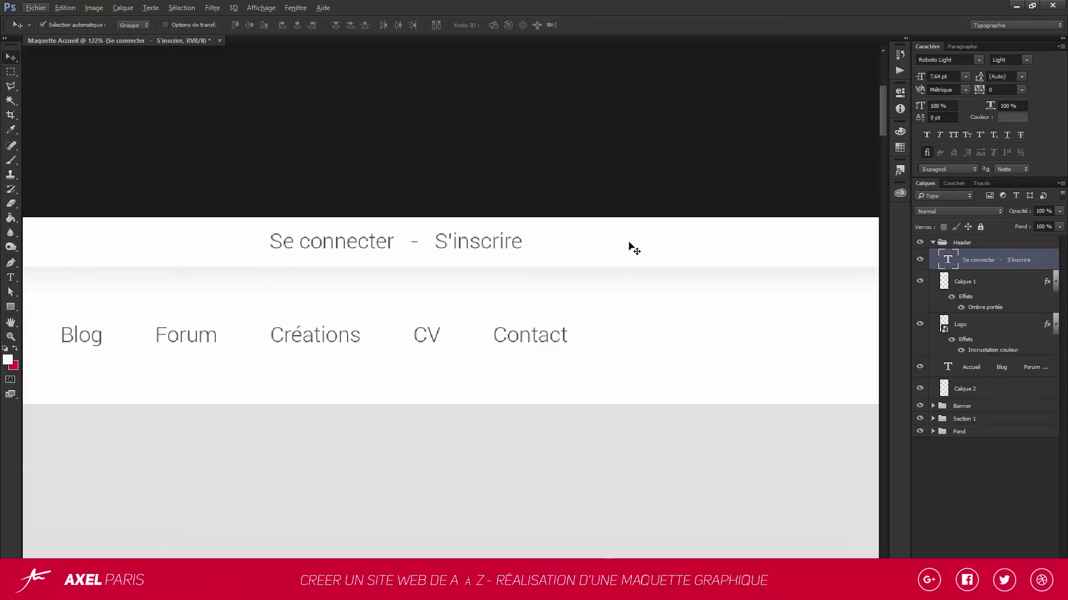
pyautogui.hotkey('ctrl', 't')
pyautogui.moveTo(520, 229); pyautogui.dragTo(696, 250)
pyautogui.scroll(-2, 593, 245)
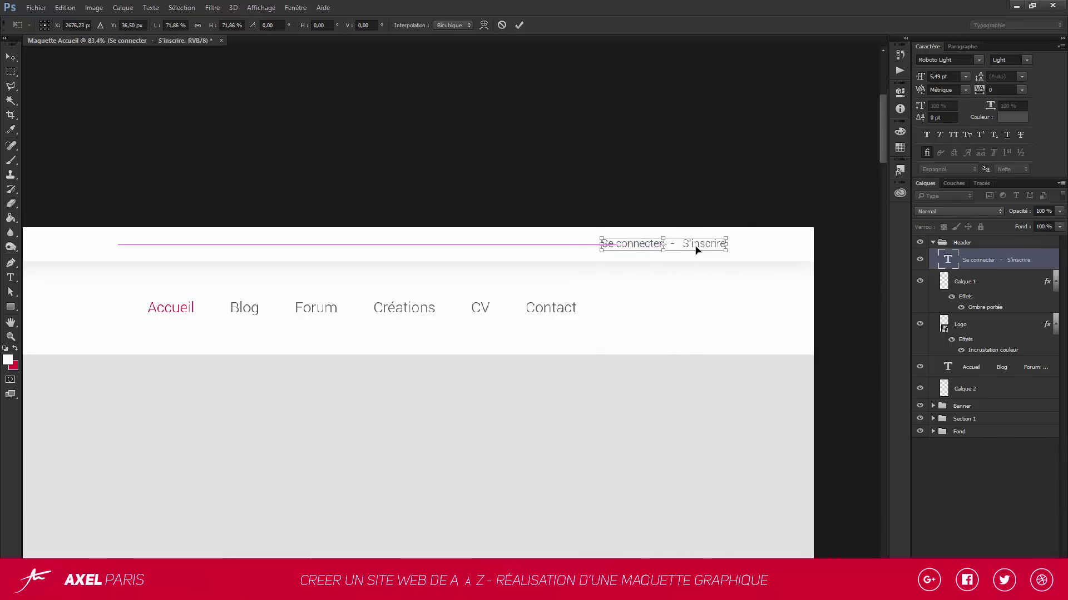
pyautogui.press('Return')
pyautogui.scroll(-1, 536, 240)
# Examine the header's overall layout and the login links' size and placement, with and without the interface panels
pyautogui.press('Tab')
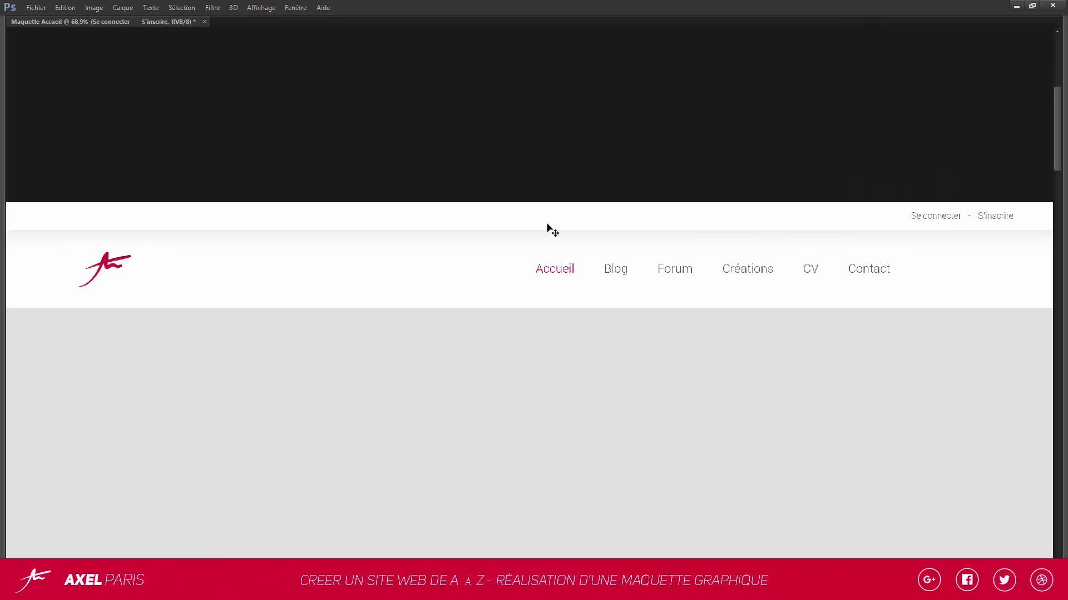
pyautogui.scroll(-2, 552, 229)
pyautogui.scroll(-1, 551, 226)
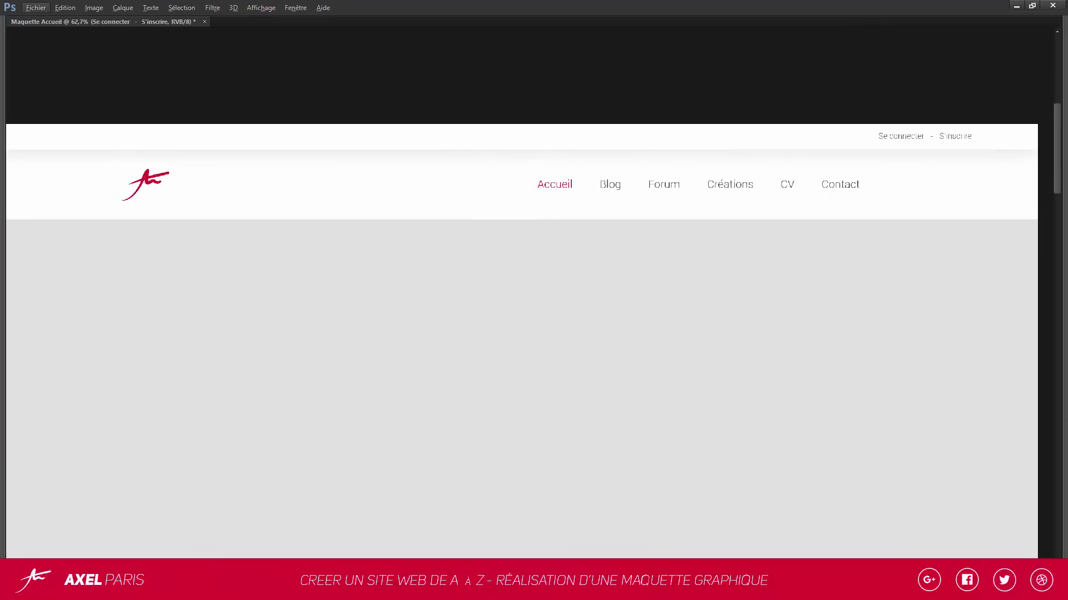
pyautogui.scroll(-2, 642, 389)
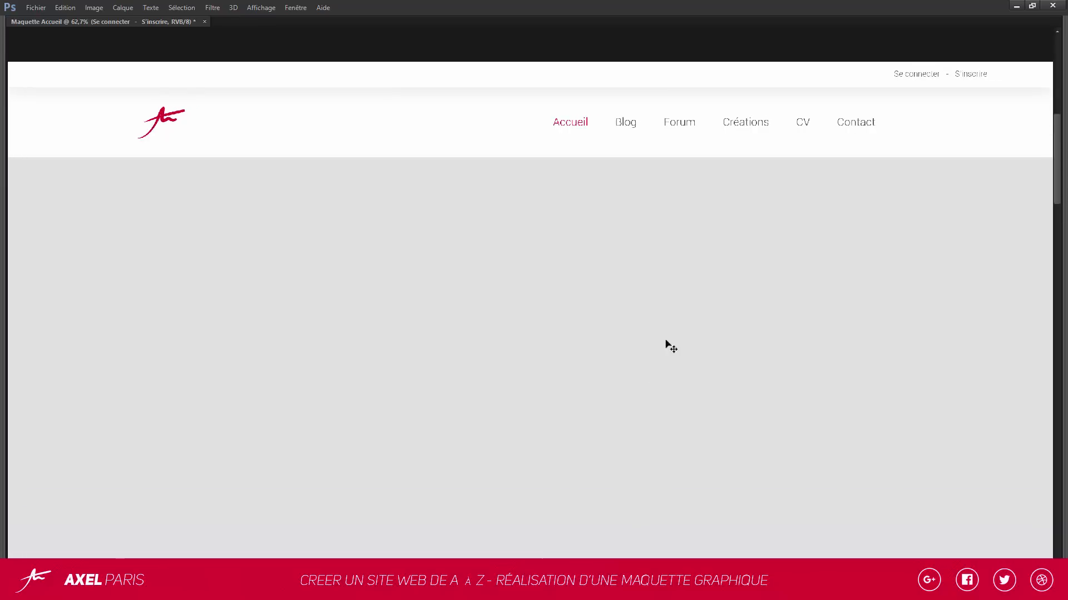
pyautogui.press('Tab')
pyautogui.scroll(-3, 388, 186)
pyautogui.scroll(4, 791, 185)
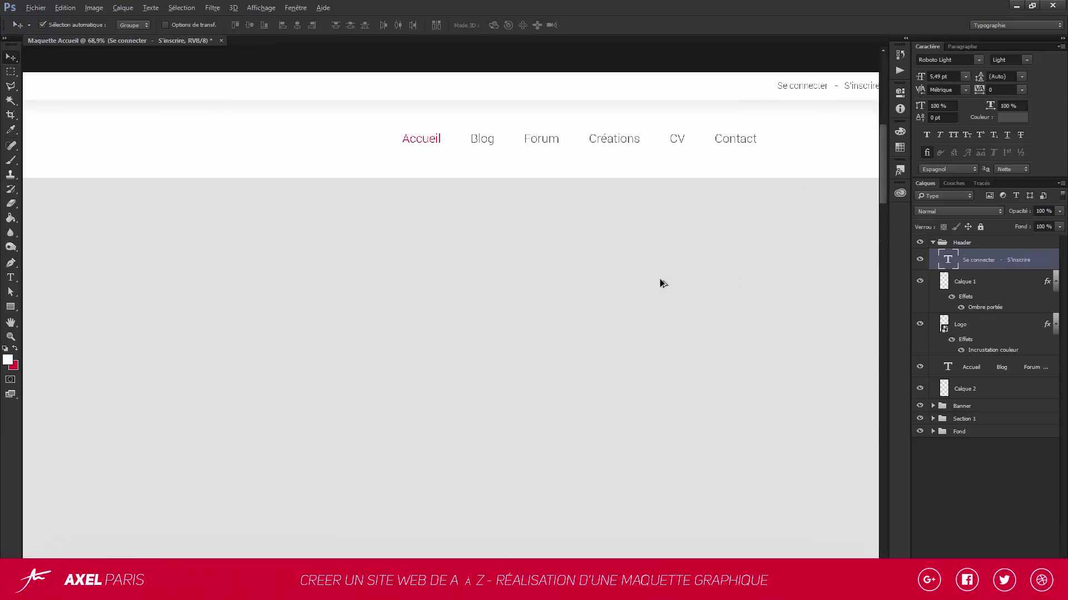
pyautogui.scroll(-1, 696, 135)
pyautogui.scroll(4, 745, 165)
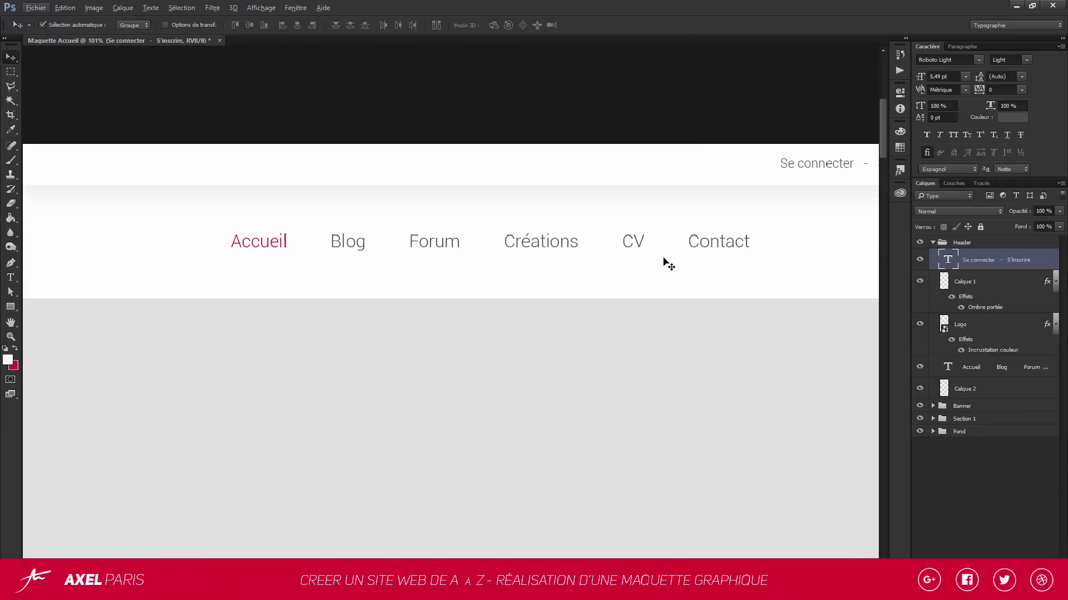
pyautogui.scroll(-4, 668, 259)
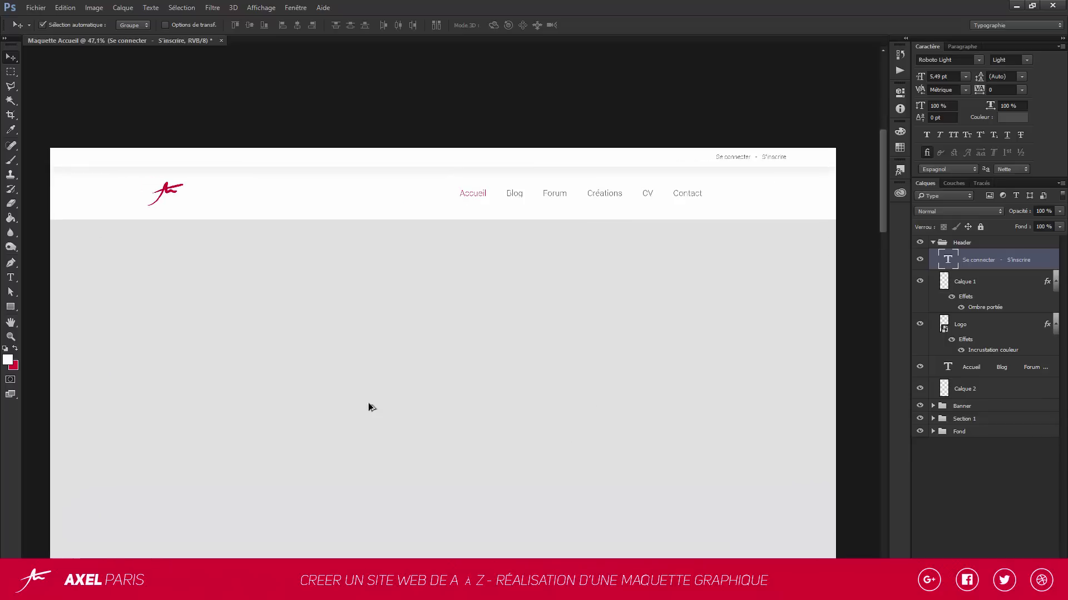
pyautogui.scroll(1, 283, 368)
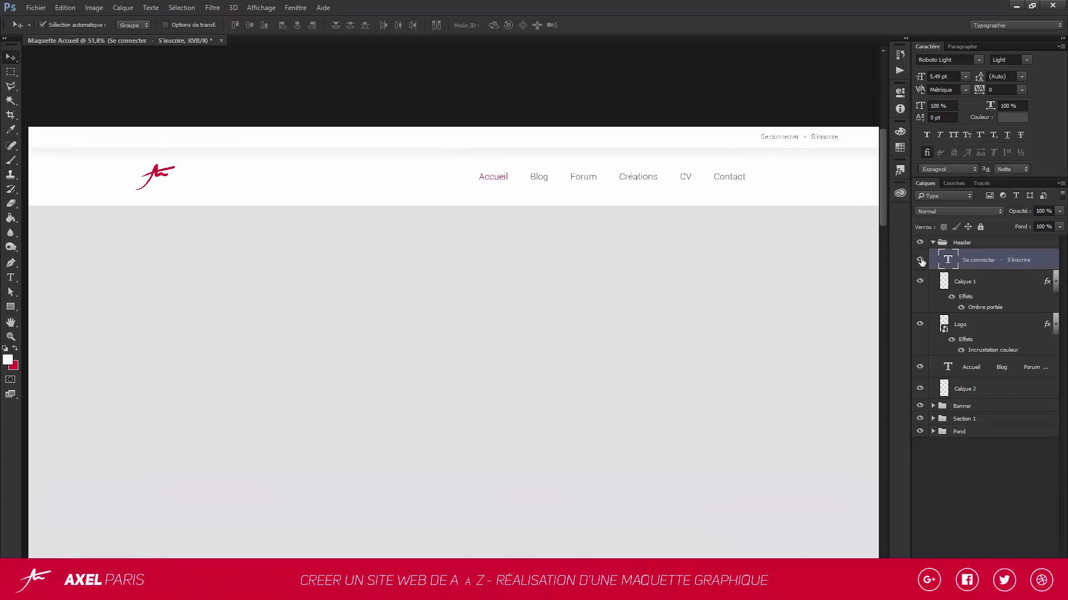
# Group Calque 1 with the "Se connecter - S'inscrire" text layer and name the group topHeader
pyautogui.click(920, 283)
pyautogui.click(920, 282)
pyautogui.keyDown('ctrl'); pyautogui.click(987, 285); pyautogui.keyUp('ctrl')
pyautogui.hotkey('ctrl', 'g')
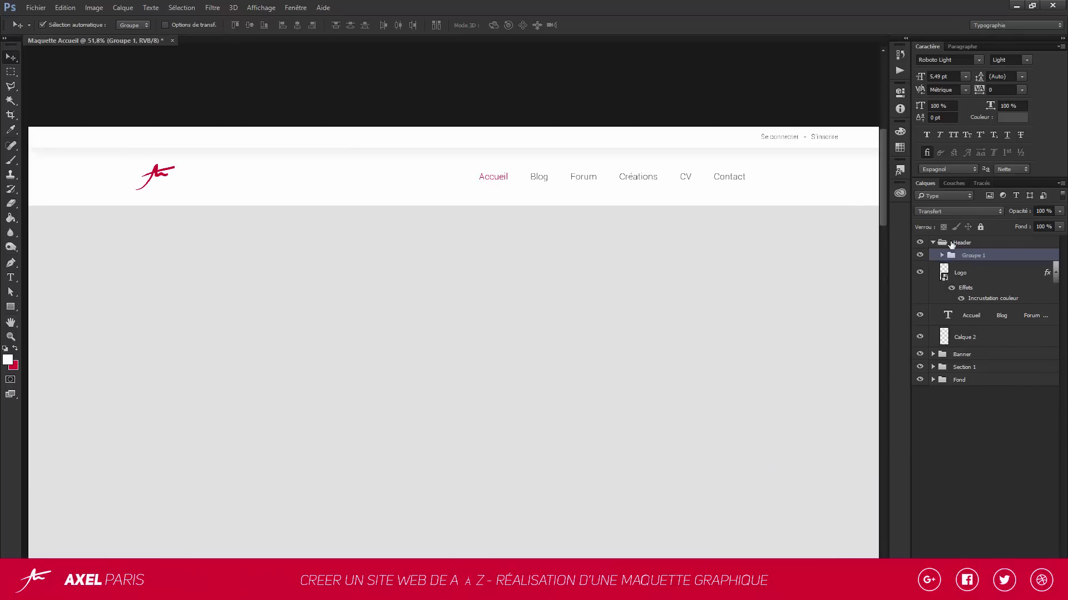
pyautogui.doubleClick(974, 255)
pyautogui.write('T')
pyautogui.press('Return')
# Rasterize the Logo layer together with its layer style
pyautogui.click(969, 274)
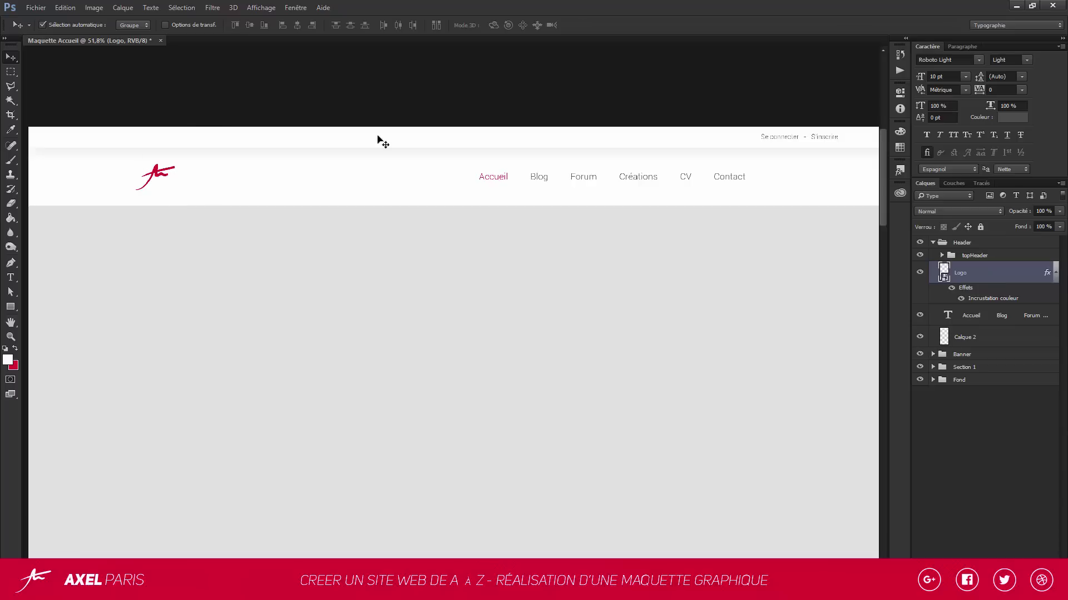
pyautogui.rightClick(977, 278)
pyautogui.click(822, 248)
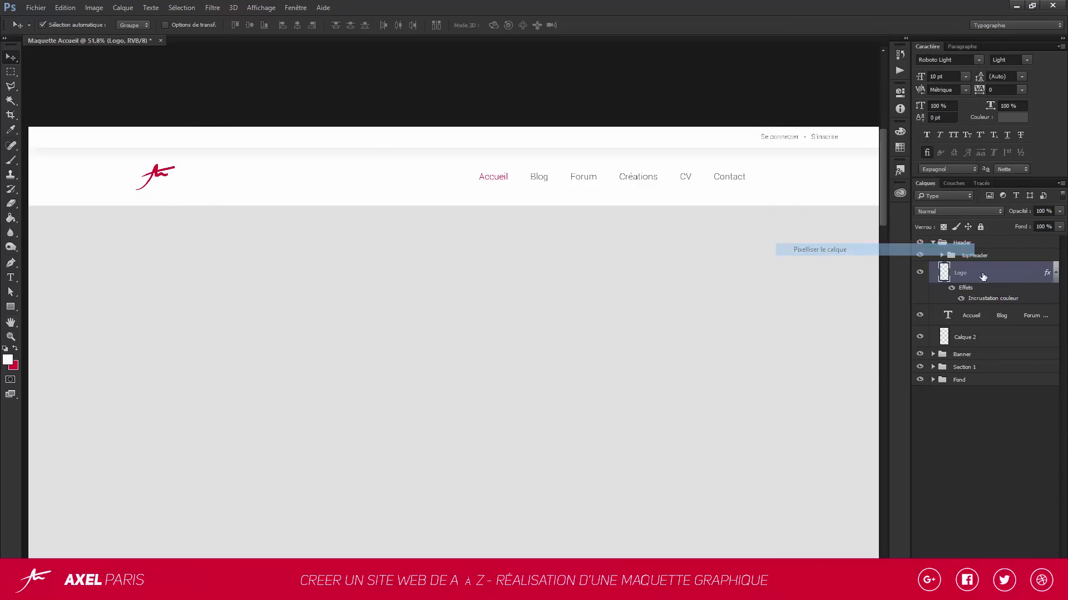
pyautogui.rightClick(975, 277)
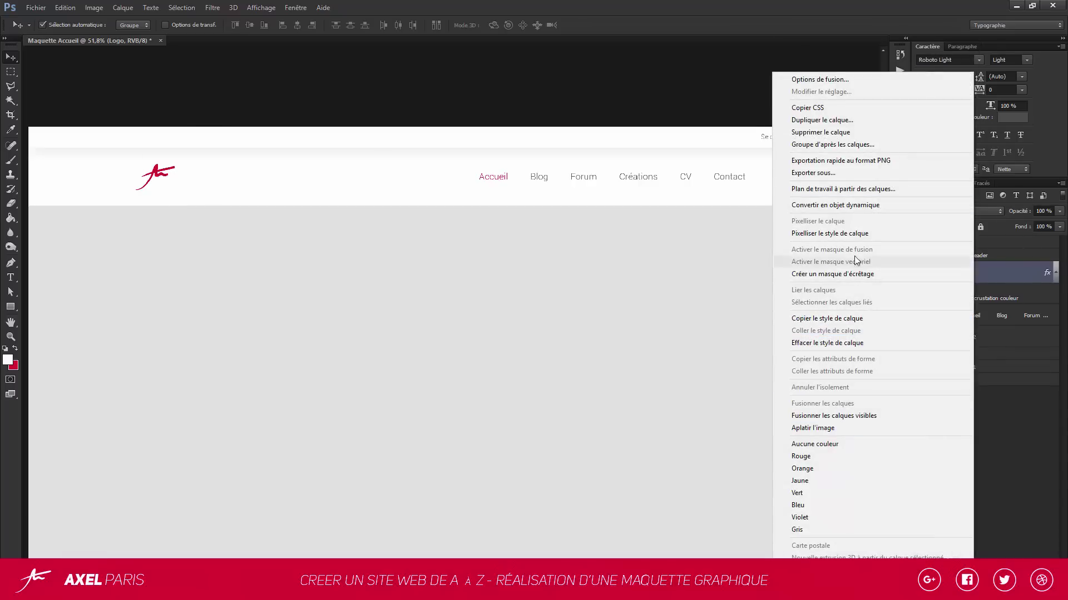
pyautogui.click(854, 233)
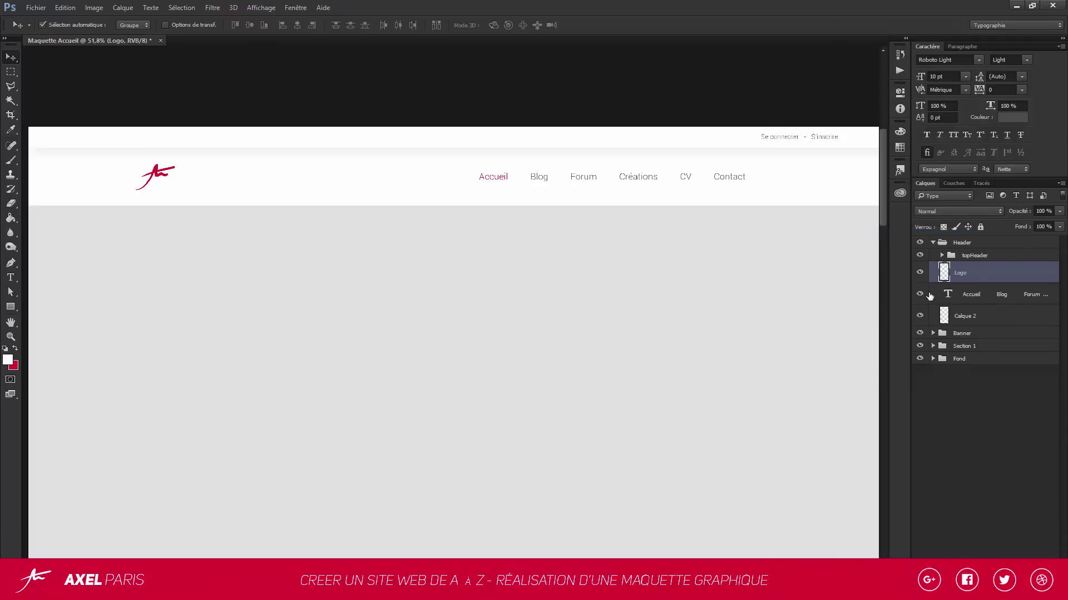
# Rename the navigation text layer as menu and Calque 2 as fond
pyautogui.click(1008, 298)
pyautogui.doubleClick(970, 294)
pyautogui.write('m')
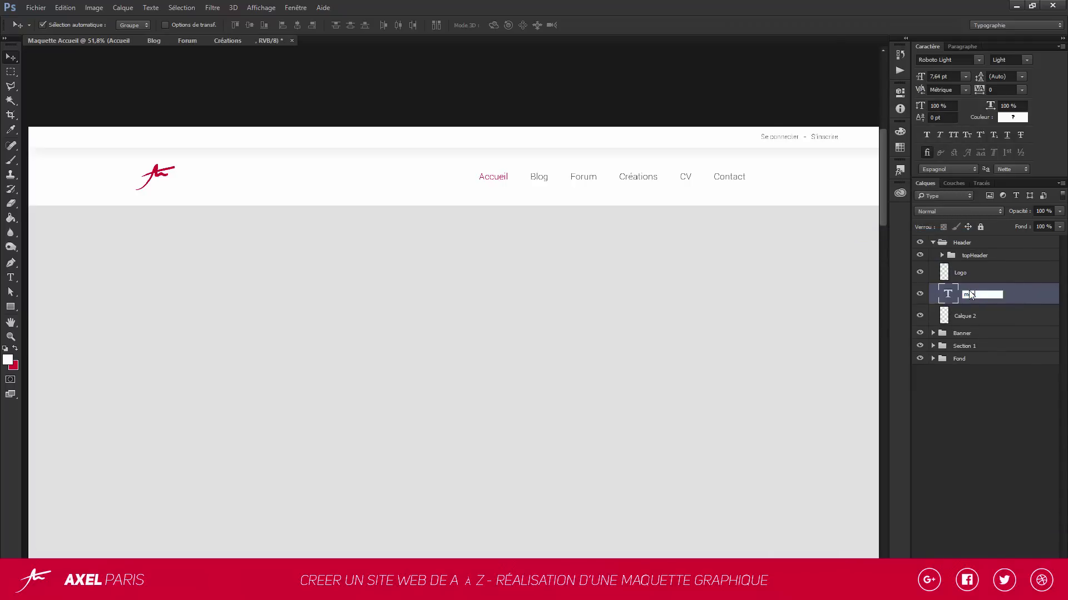
pyautogui.write('enu')
pyautogui.press('Return')
pyautogui.doubleClick(965, 316)
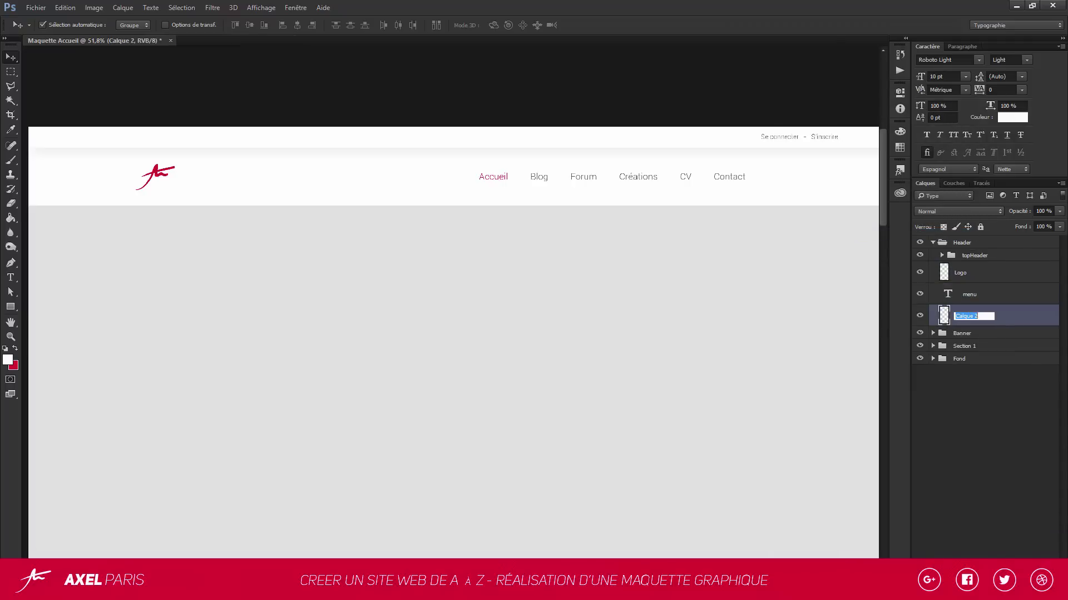
pyautogui.write('fond')
pyautogui.press('Return')
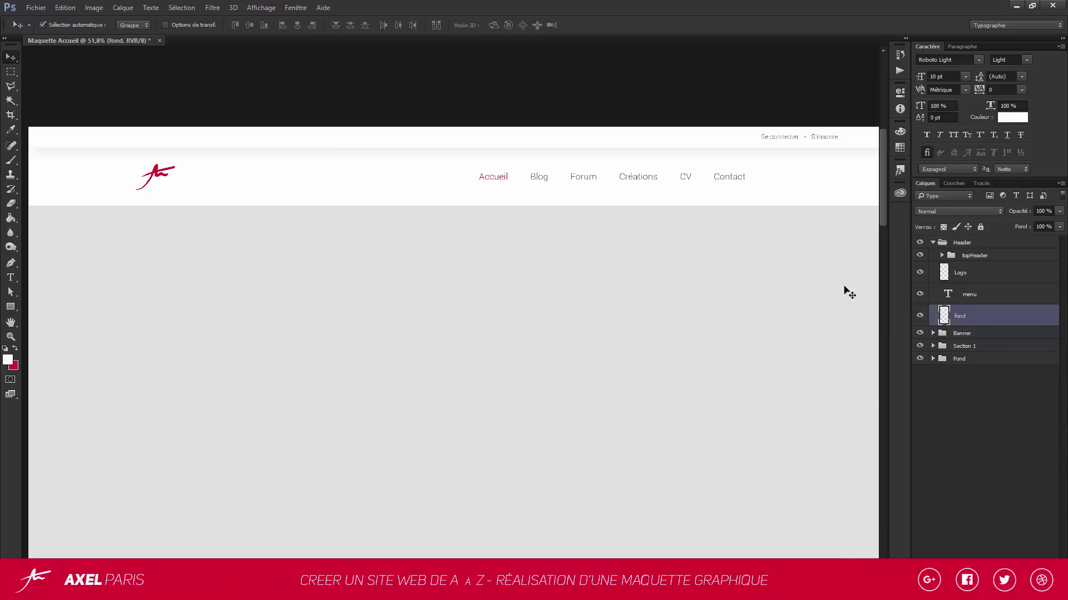
# Collapse the Header group and make the Banner group active
pyautogui.click(933, 243)
pyautogui.click(979, 353)
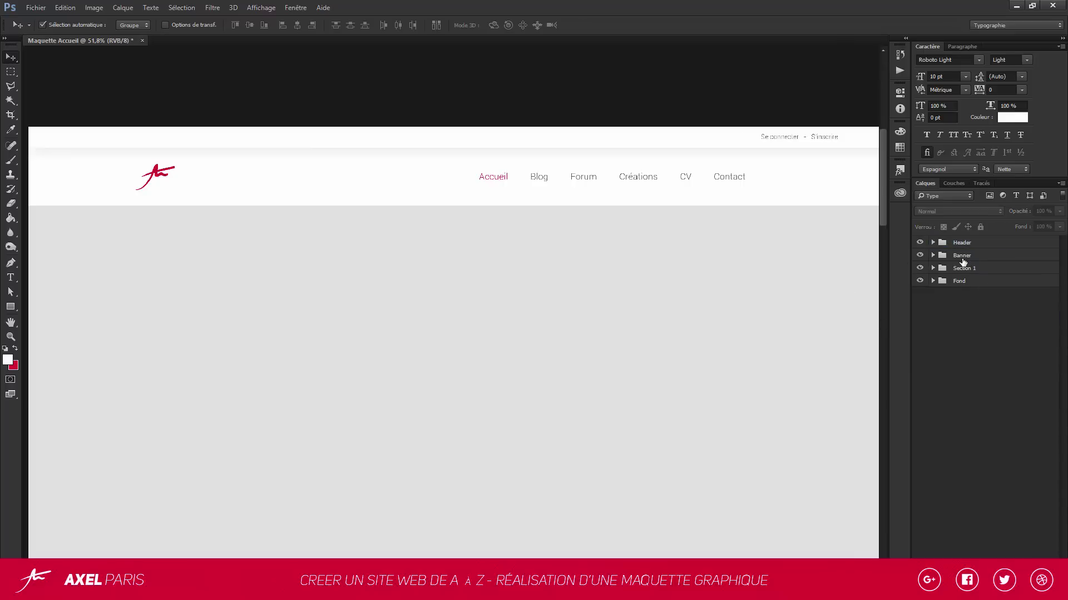
pyautogui.click(945, 258)
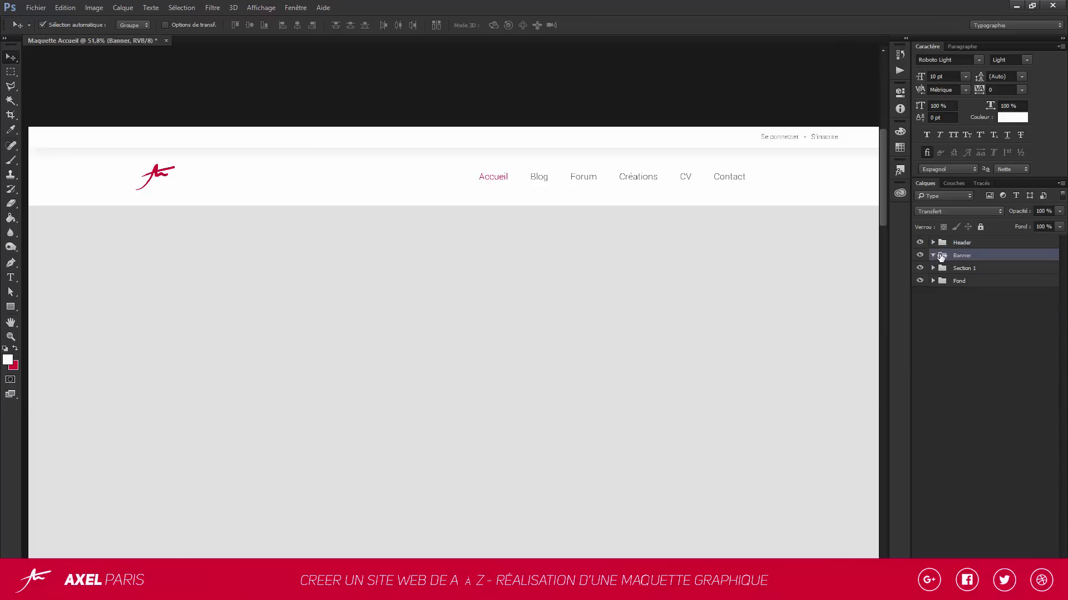
pyautogui.click(932, 255)
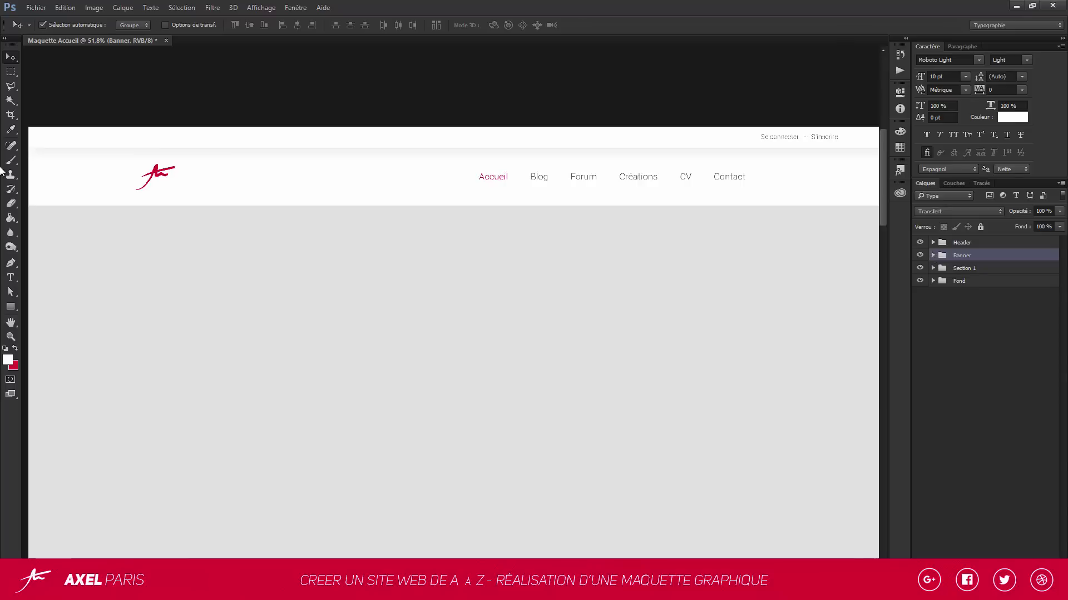
# Set the foreground colour to the logo's red, d7002f, by sampling the logo
pyautogui.click(8, 360)
pyautogui.click(161, 167)
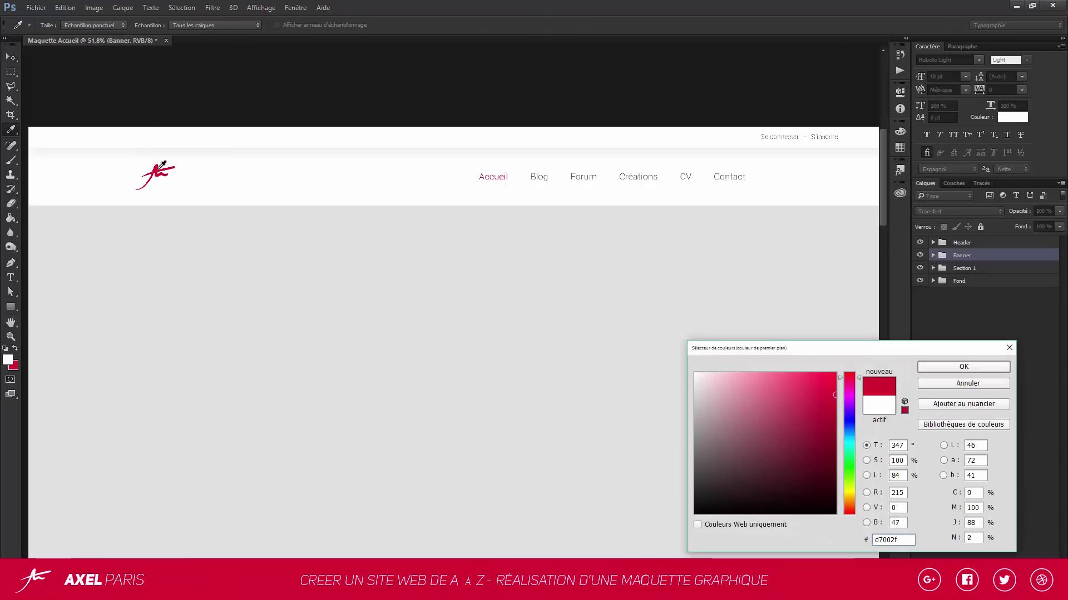
pyautogui.press('Return')
pyautogui.press('v')
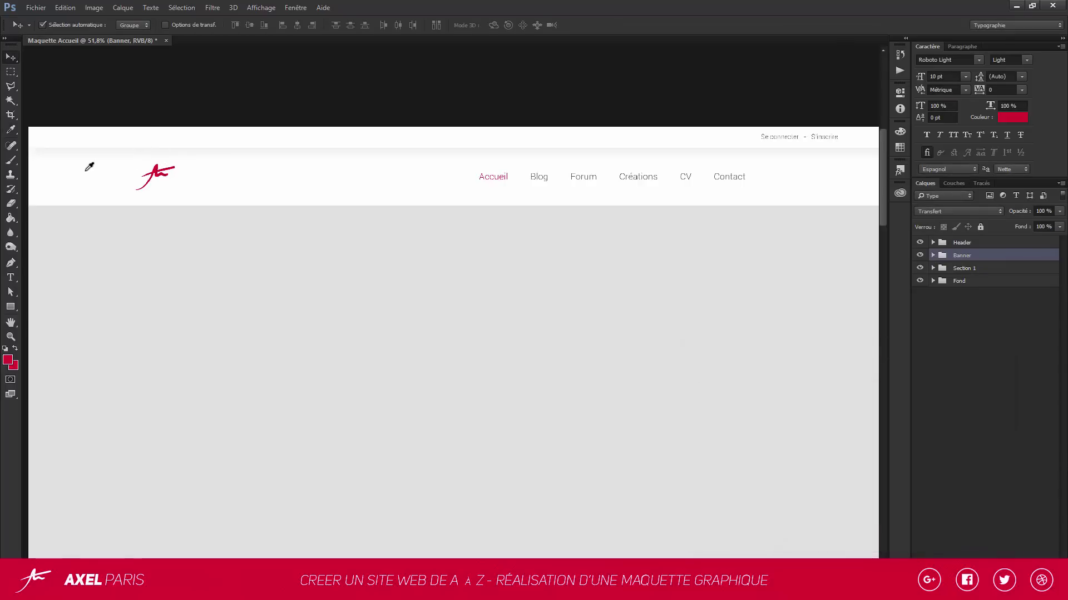
# Create a new layer above the Banner group and fill a full-width band under the header with the red foreground colour
pyautogui.scroll(-2, 84, 174)
pyautogui.click(11, 71)
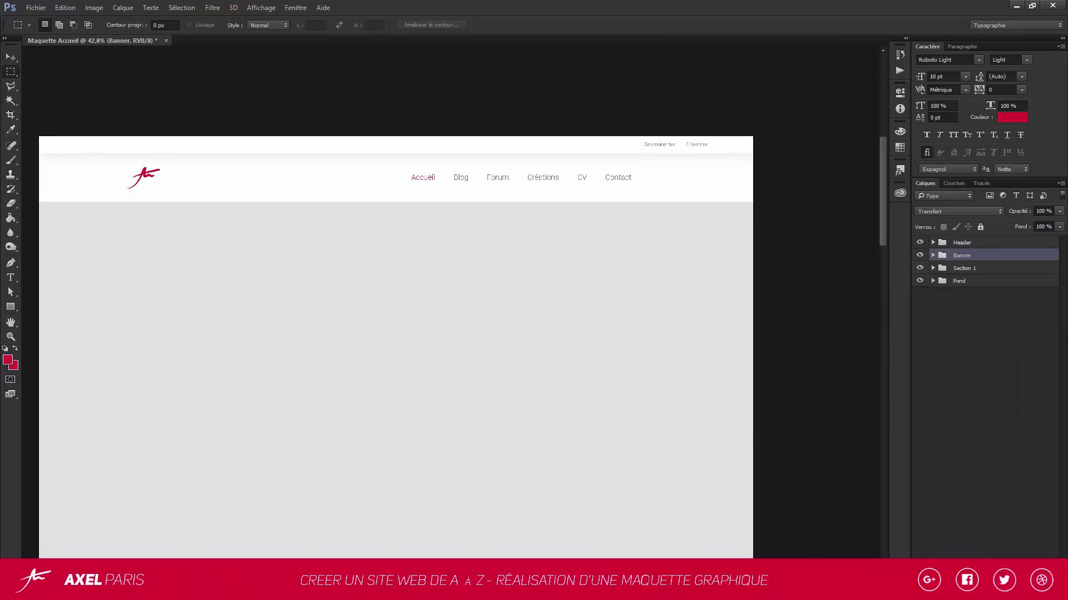
pyautogui.hotkey('ctrl', 'shift', 'alt', 'n')
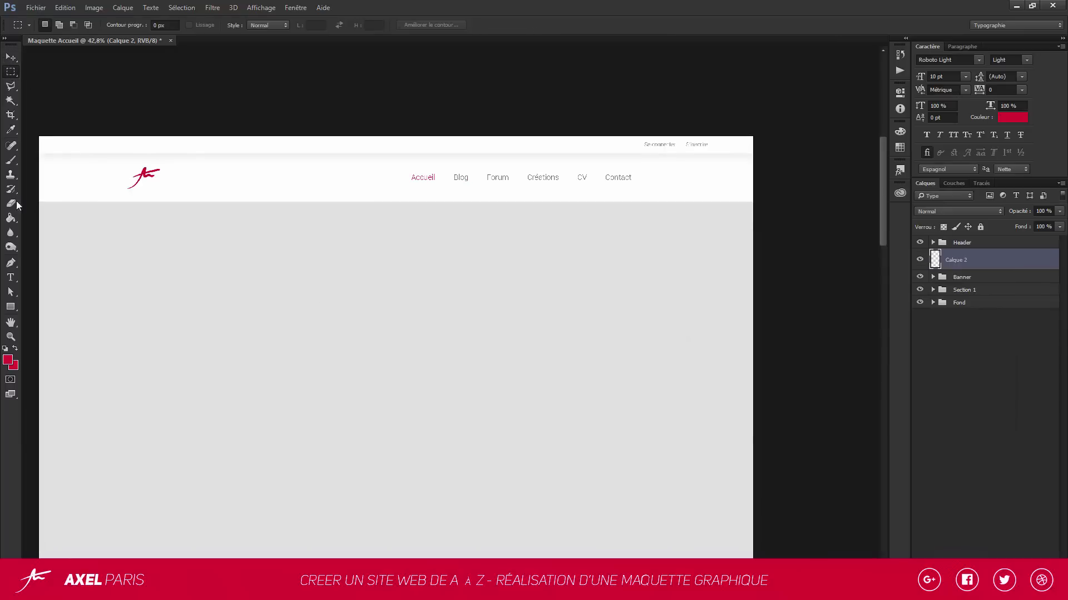
pyautogui.moveTo(38, 198); pyautogui.dragTo(767, 275)
pyautogui.hotkey('alt', 'BackSpace')
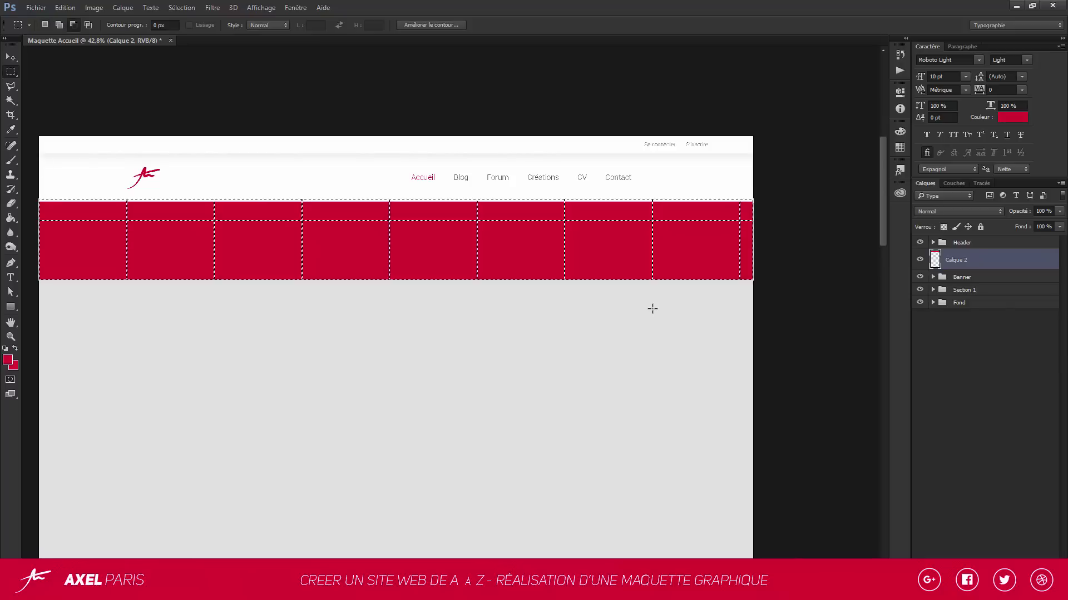
pyautogui.hotkey('ctrl', 'd')
pyautogui.scroll(3, 286, 252)
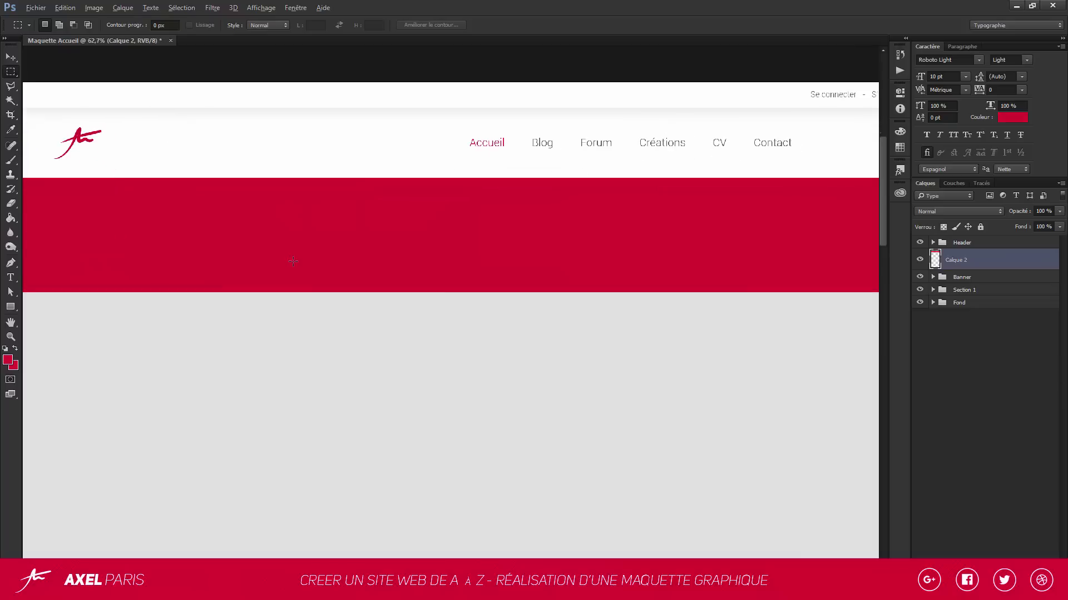
pyautogui.scroll(-2, 326, 292)
pyautogui.press('v')
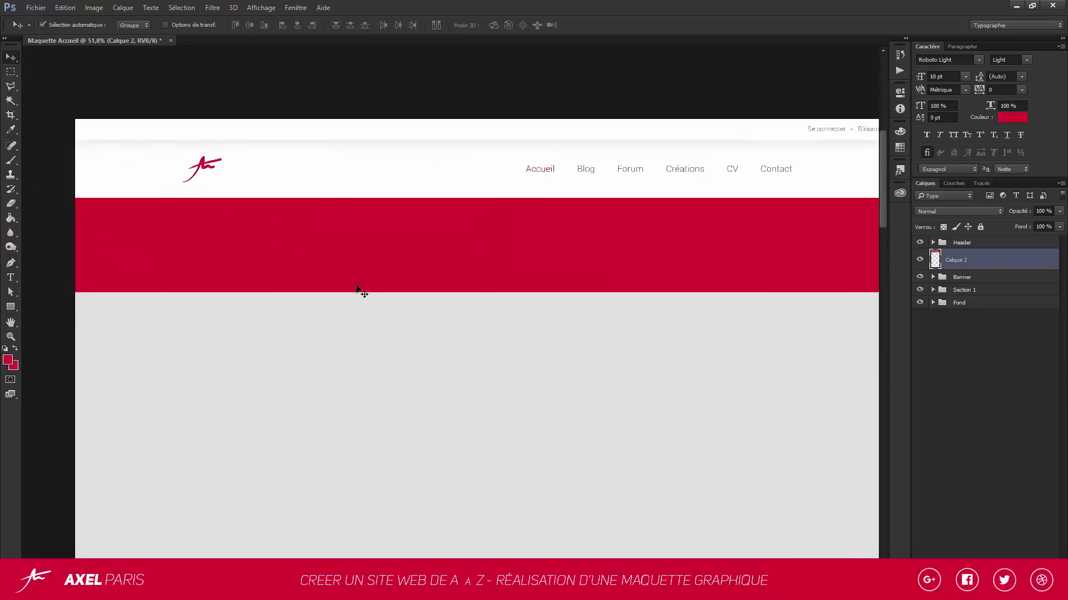
# Add a Pattern Overlay with the diagonal-line pattern to Calque 2
pyautogui.click(1001, 243)
pyautogui.doubleClick(1005, 260)
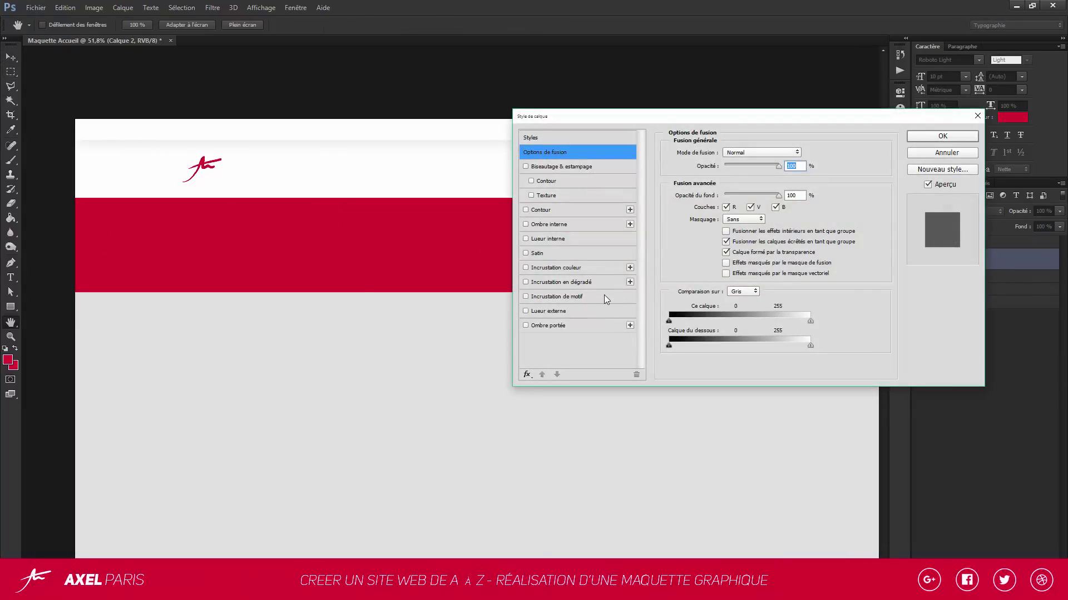
pyautogui.click(604, 297)
pyautogui.click(754, 192)
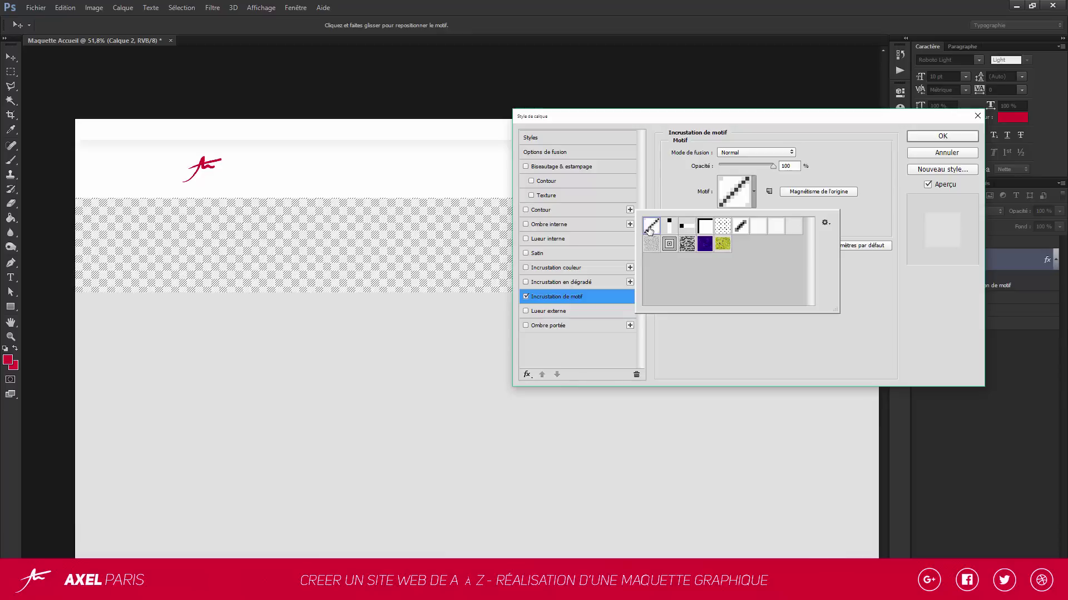
pyautogui.click(821, 192)
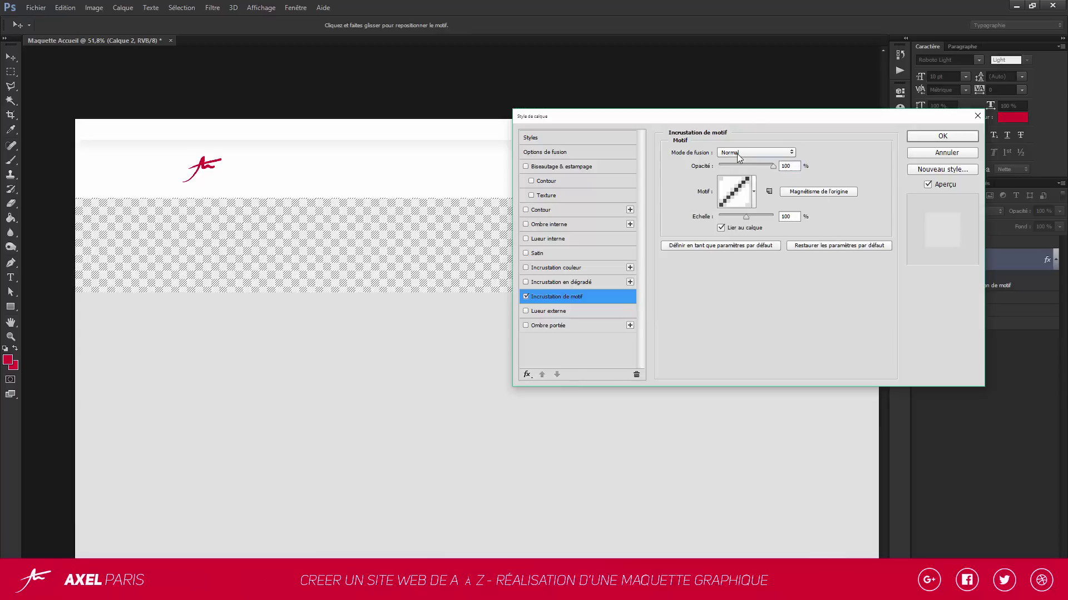
pyautogui.press('alt')
pyautogui.press('Return')
pyautogui.scroll(3, 489, 253)
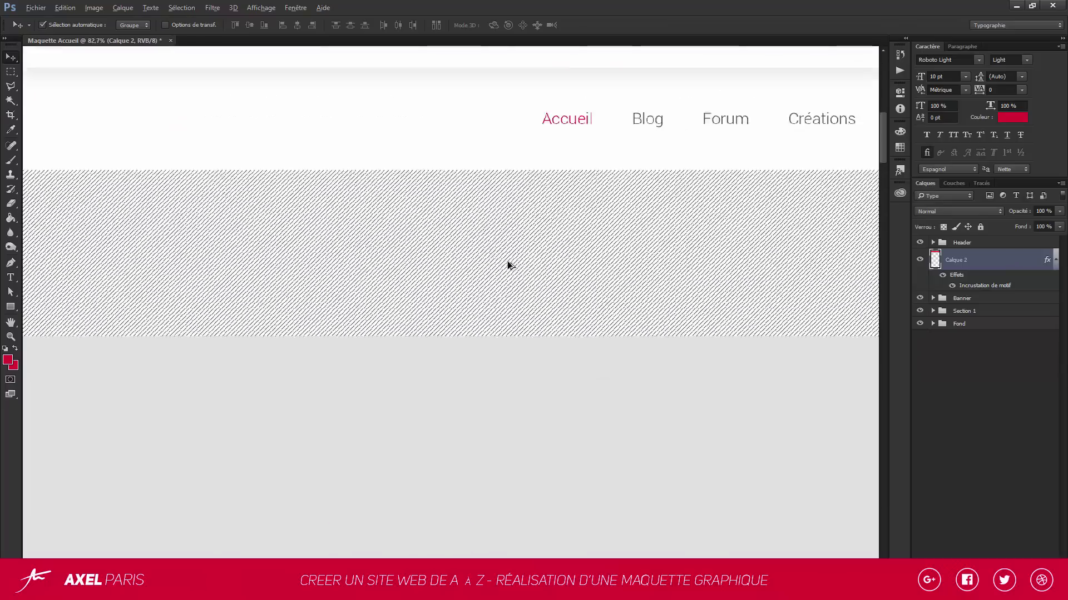
pyautogui.scroll(2, 508, 266)
# Set the Pattern Overlay's blend mode to Densité couleur + and lower its opacity for subtle stripes
pyautogui.doubleClick(994, 285)
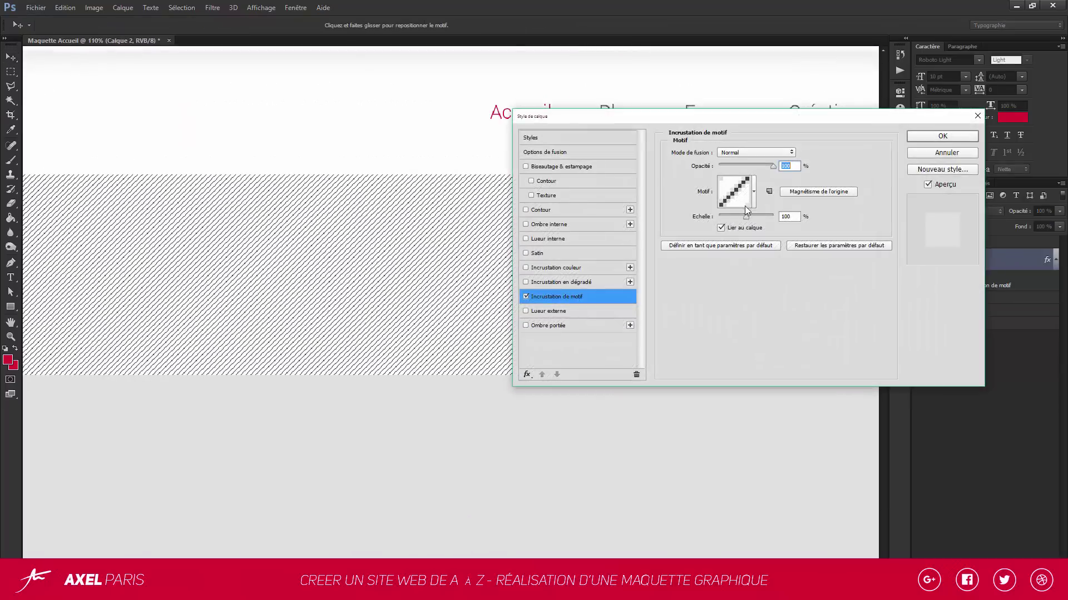
pyautogui.click(765, 163)
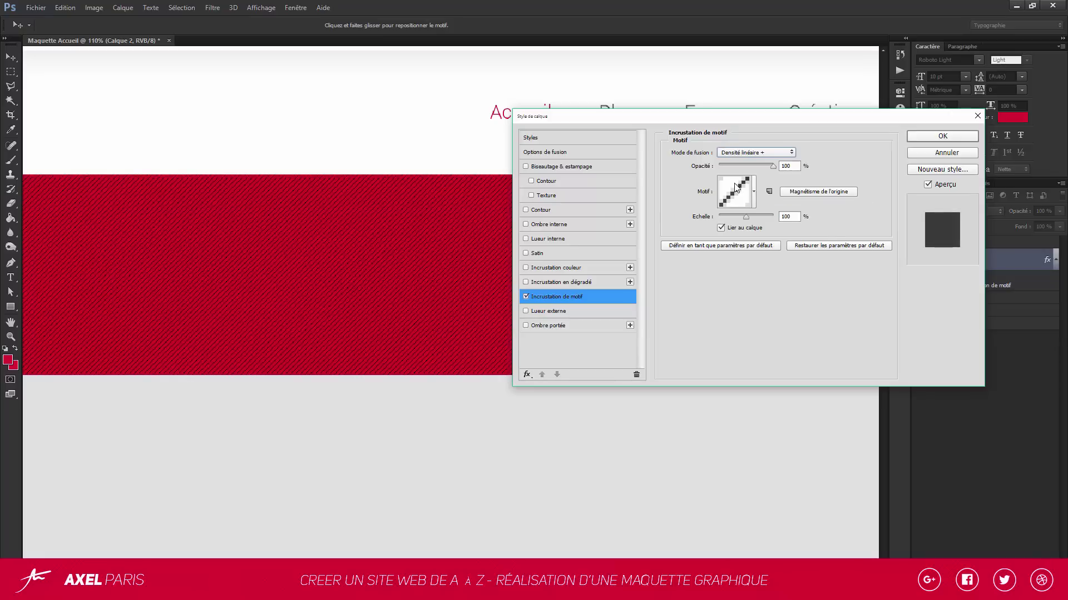
pyautogui.click(782, 153)
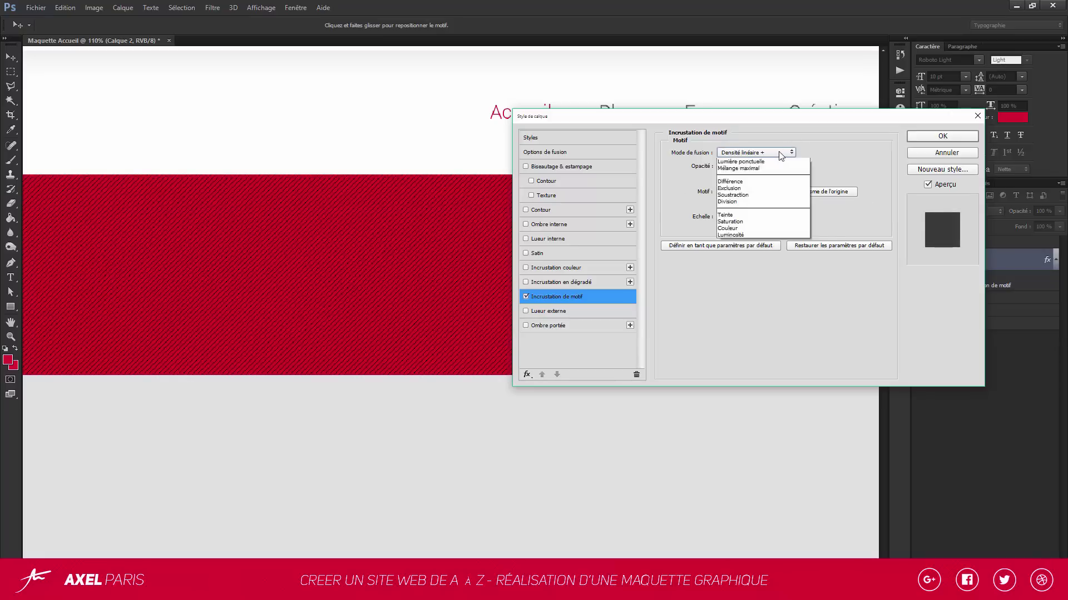
pyautogui.click(780, 163)
pyautogui.press('Down')
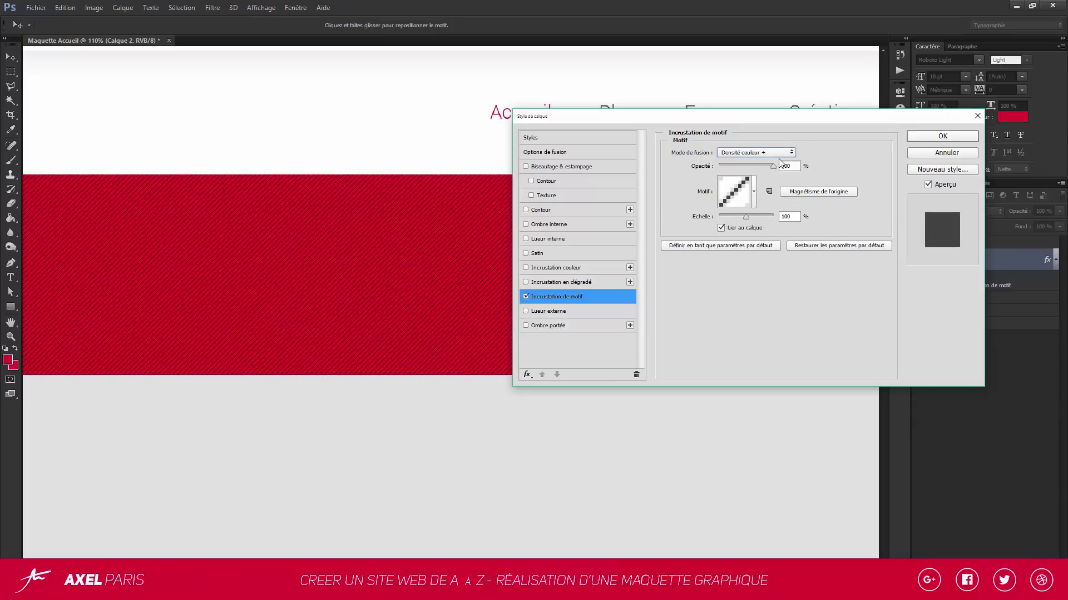
pyautogui.moveTo(752, 164); pyautogui.dragTo(755, 168)
pyautogui.moveTo(748, 217); pyautogui.dragTo(746, 217)
pyautogui.click(929, 135)
# Examine the striped red banner up close and at page scale
pyautogui.scroll(2, 560, 209)
pyautogui.scroll(-3, 563, 212)
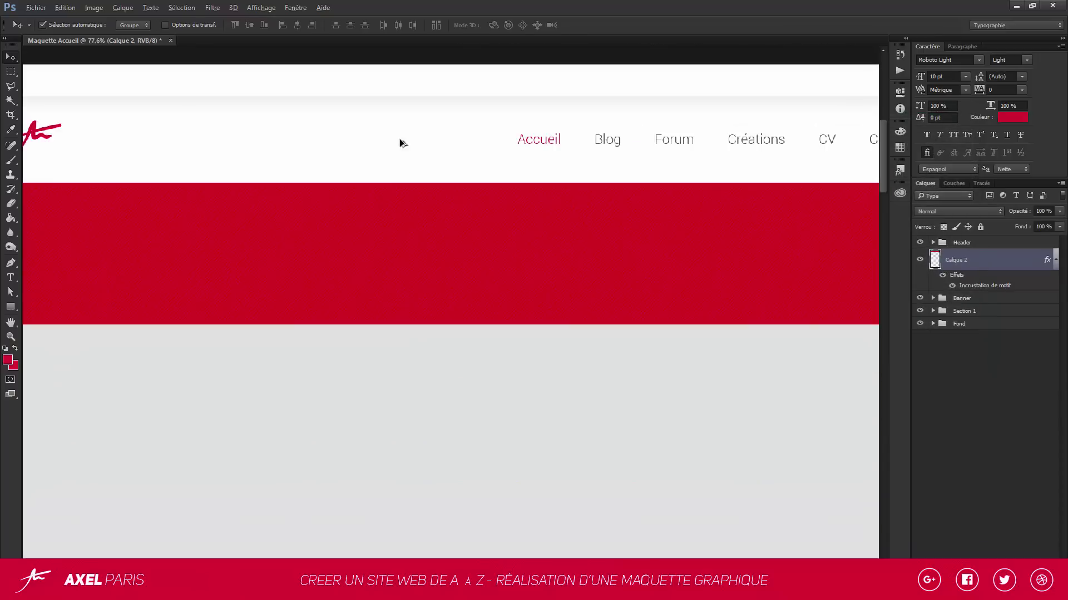
pyautogui.scroll(2, 625, 208)
pyautogui.scroll(3, 513, 166)
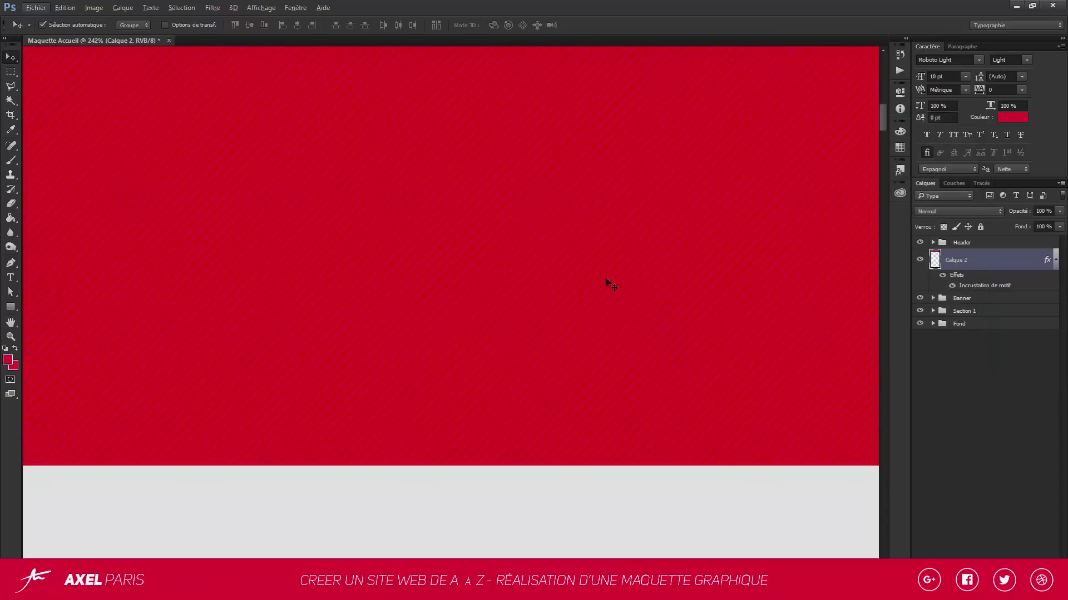
pyautogui.scroll(-5, 434, 390)
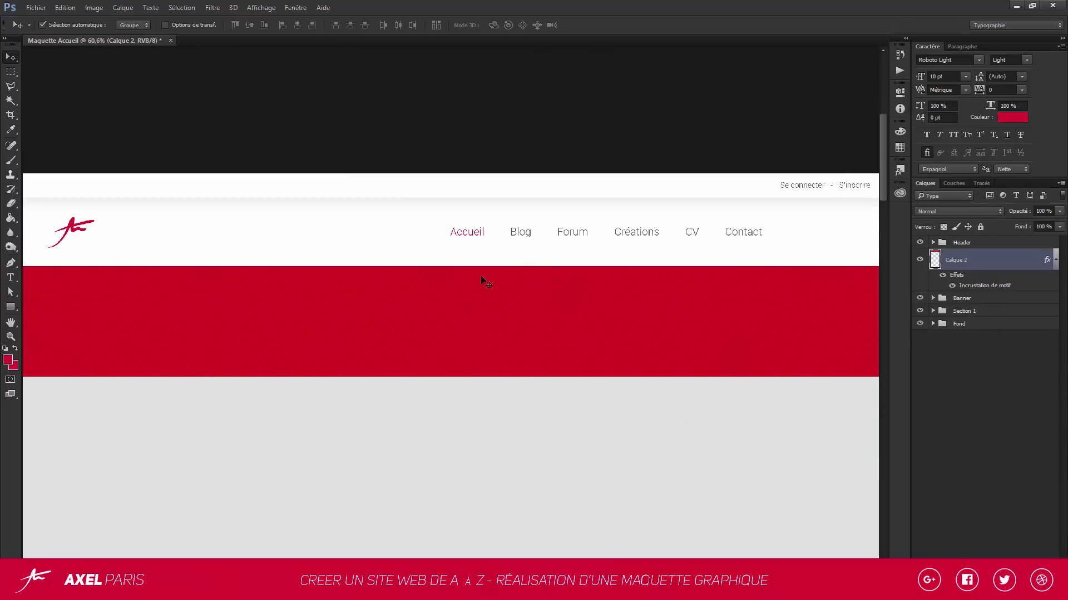
pyautogui.scroll(-2, 517, 256)
pyautogui.scroll(5, 469, 293)
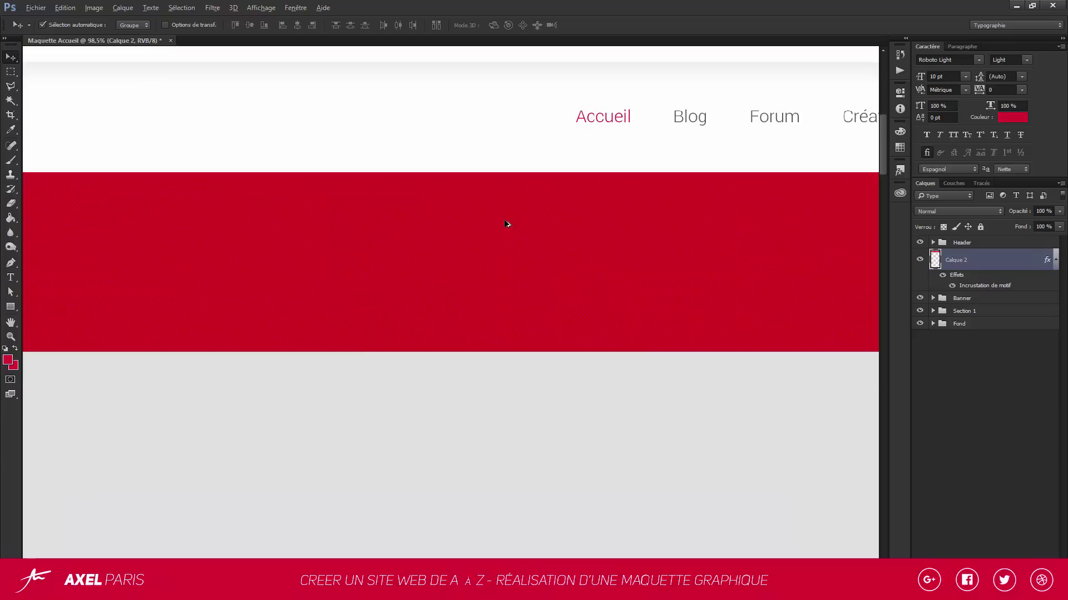
pyautogui.scroll(-3, 537, 237)
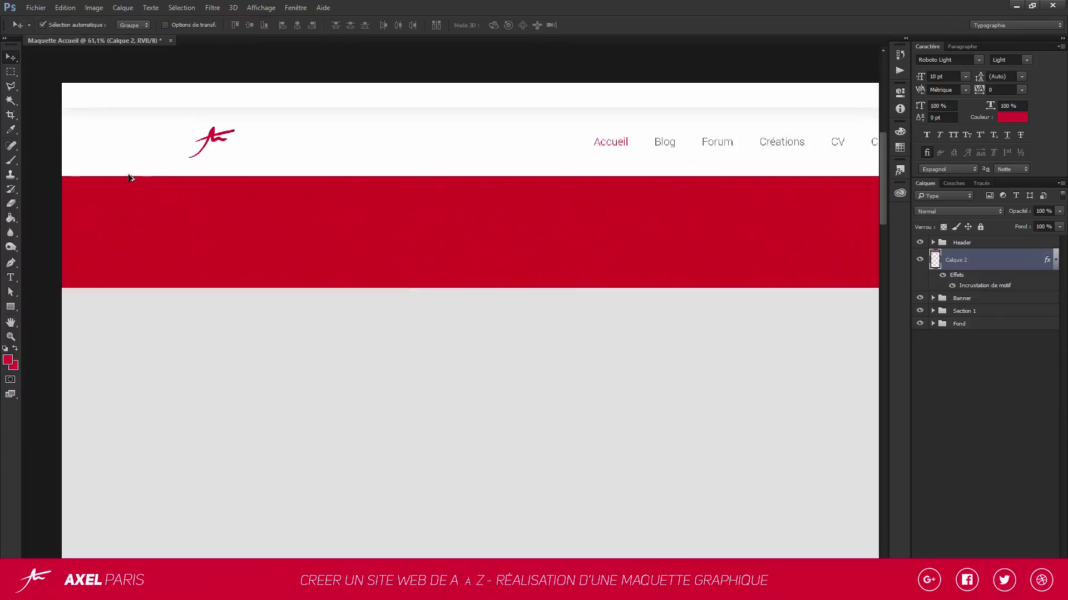
# Add the title "Accueil" on the red banner below the logo, in white ffffff and Roboto Medium
pyautogui.click(11, 277)
pyautogui.click(184, 255)
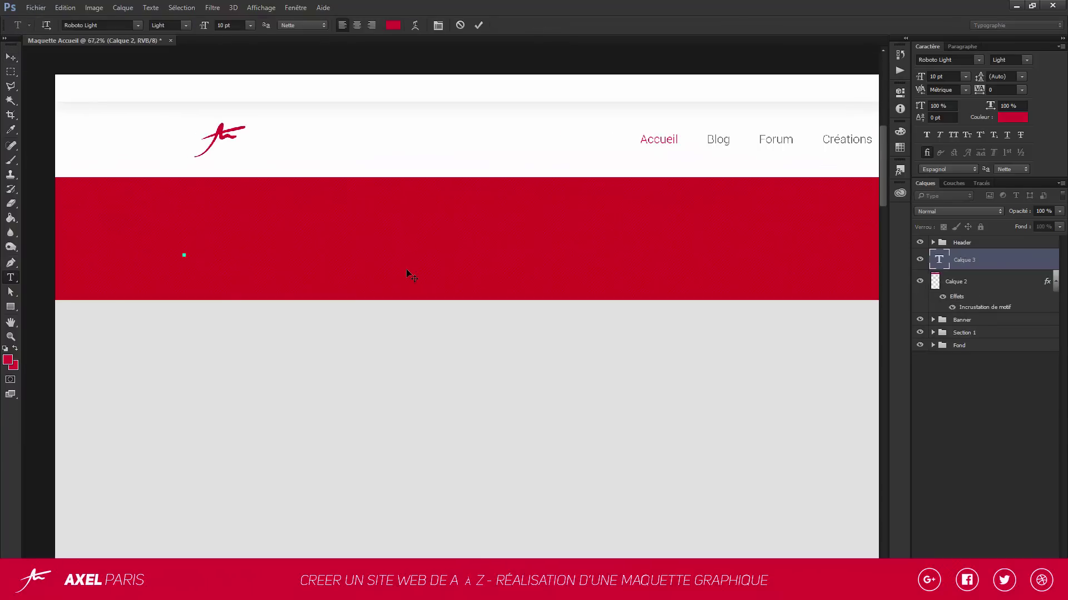
pyautogui.write('Accu')
pyautogui.hotkey('ctrl', 'a')
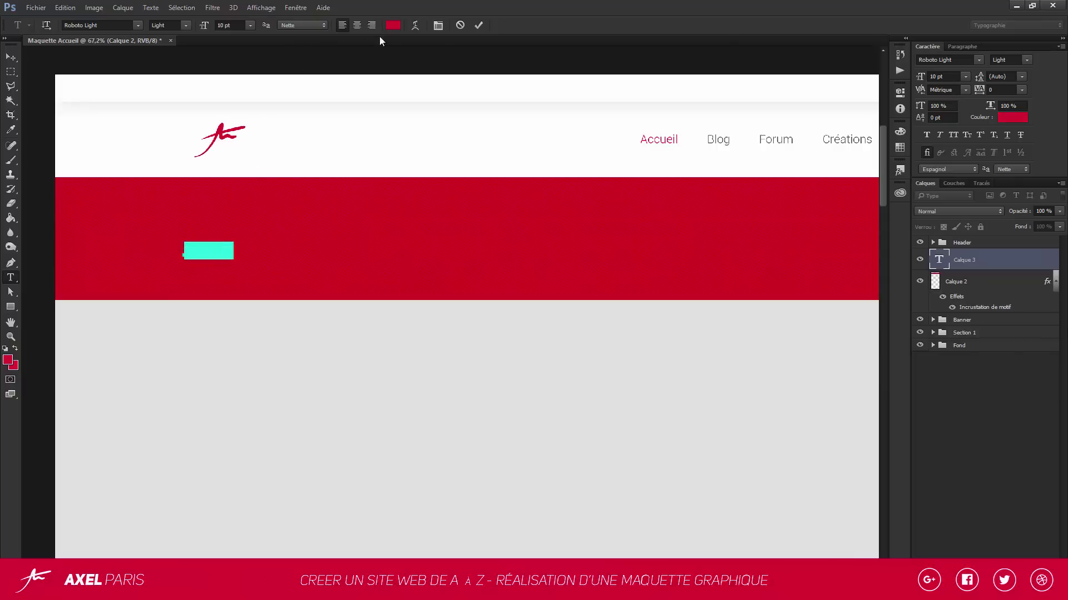
pyautogui.click(392, 25)
pyautogui.write('ffffff')
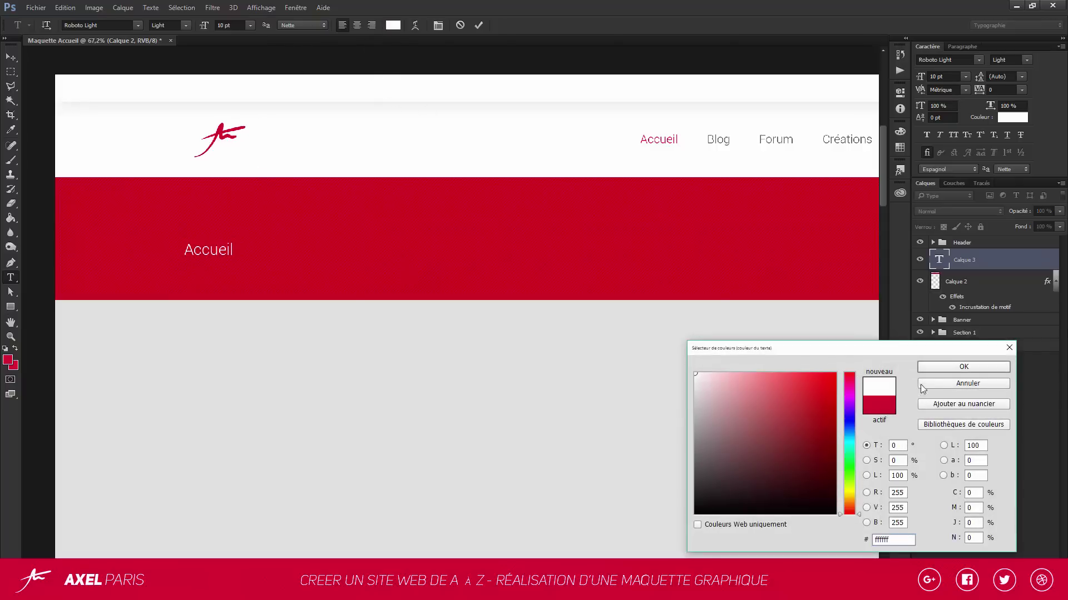
pyautogui.click(941, 368)
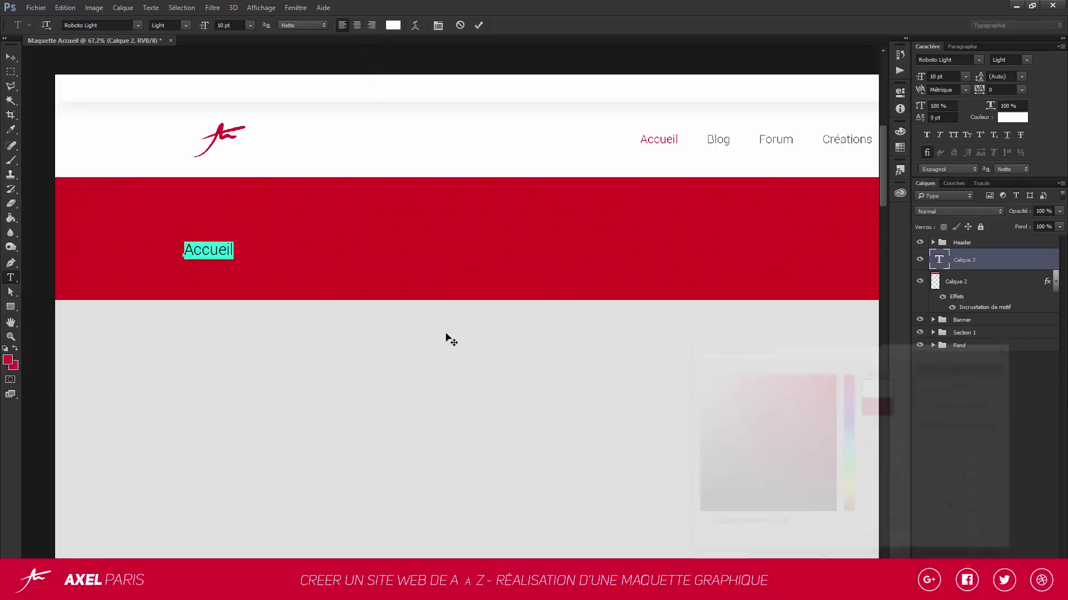
pyautogui.click(186, 26)
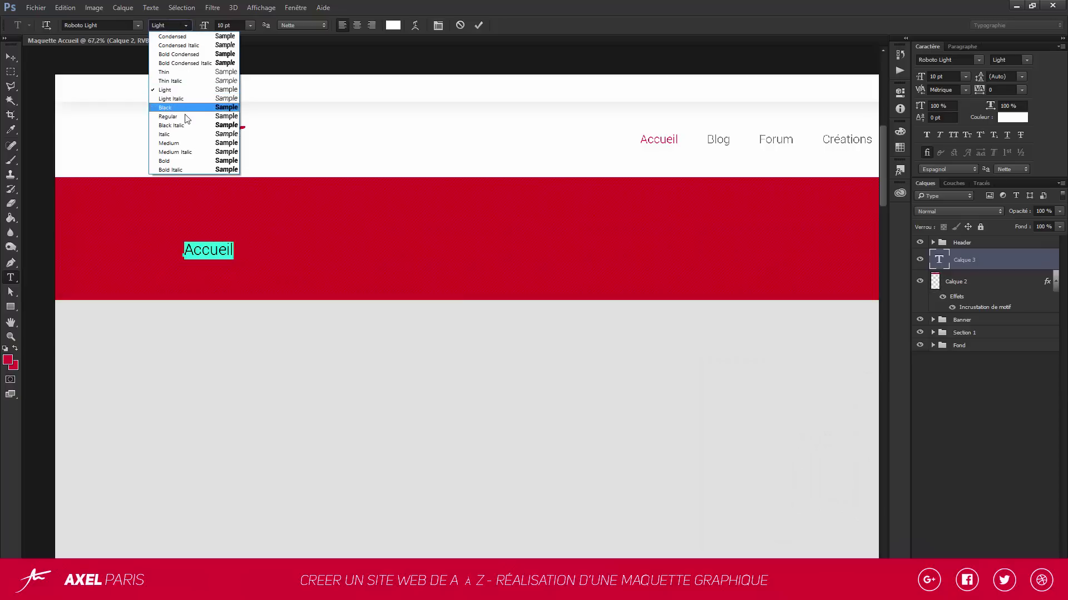
pyautogui.click(178, 143)
pyautogui.hotkey('ctrl', 'Return')
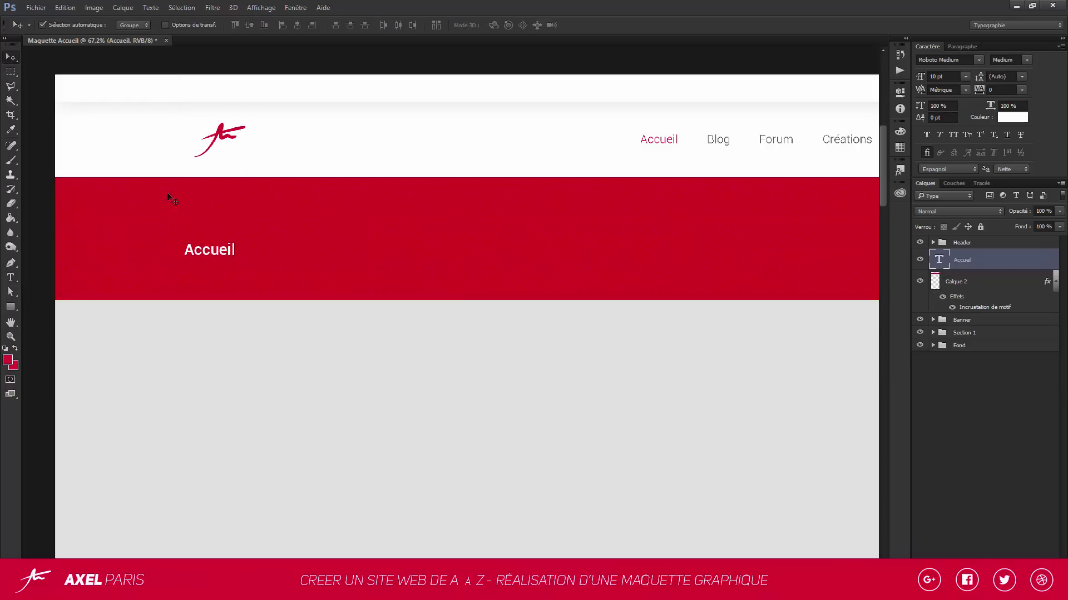
# Enlarge the banner title "Accueil" to about 14.78 pt
pyautogui.moveTo(239, 236)
pyautogui.mouseDown()
pyautogui.moveTo(259, 247)
pyautogui.moveTo(231, 235)
pyautogui.mouseUp()
pyautogui.press('Return')
pyautogui.scroll(-4, 269, 259)
pyautogui.scroll(-3, 62, 225)
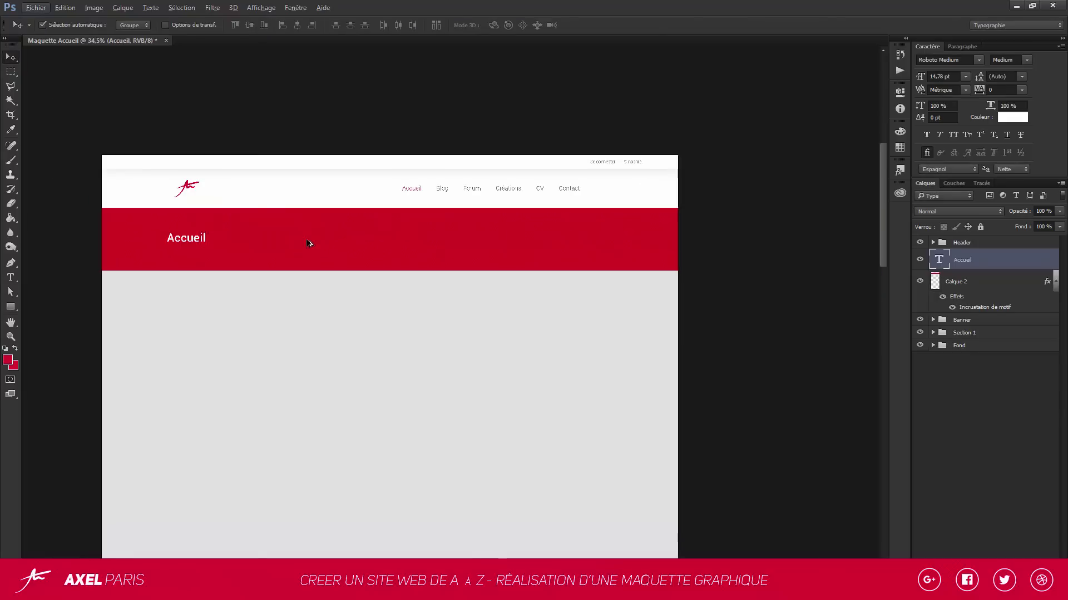
# Scale the "Accueil" title down to about 13.68 pt and move it slightly higher in the banner
pyautogui.press('Tab')
pyautogui.scroll(3, 309, 241)
pyautogui.scroll(3, 758, 233)
pyautogui.scroll(1, 838, 231)
pyautogui.scroll(-2, 403, 273)
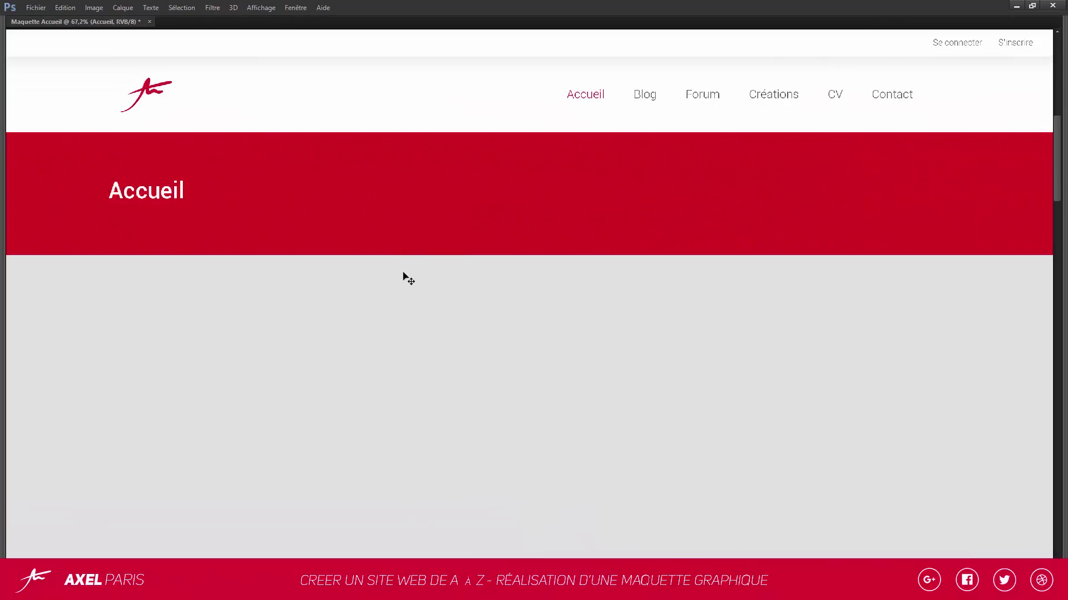
pyautogui.scroll(2, 404, 273)
pyautogui.click(219, 216)
pyautogui.hotkey('ctrl', 't')
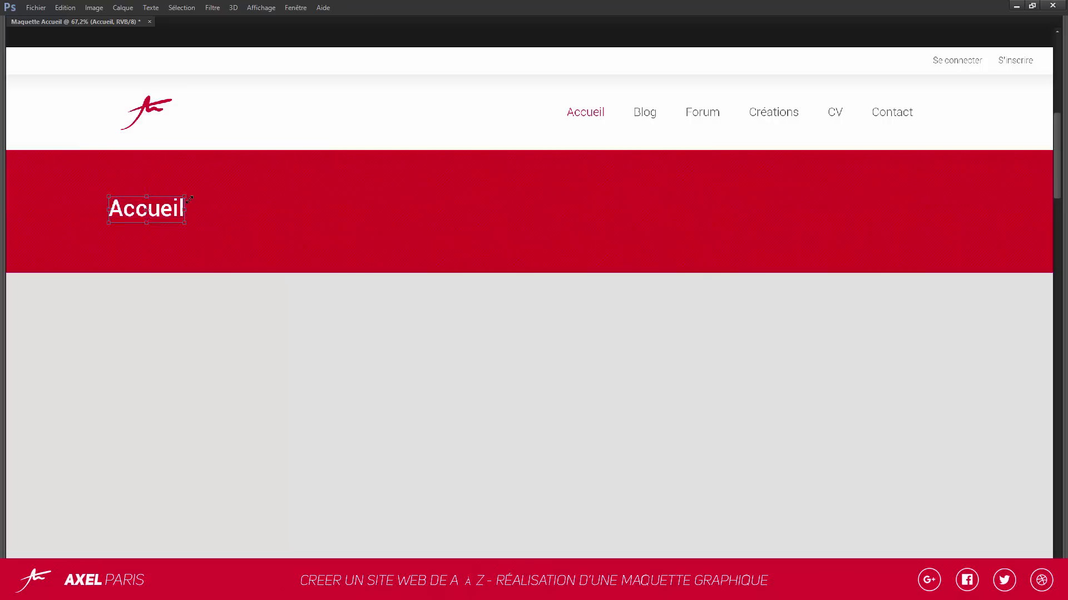
pyautogui.moveTo(184, 196); pyautogui.dragTo(163, 205)
pyautogui.press('Return')
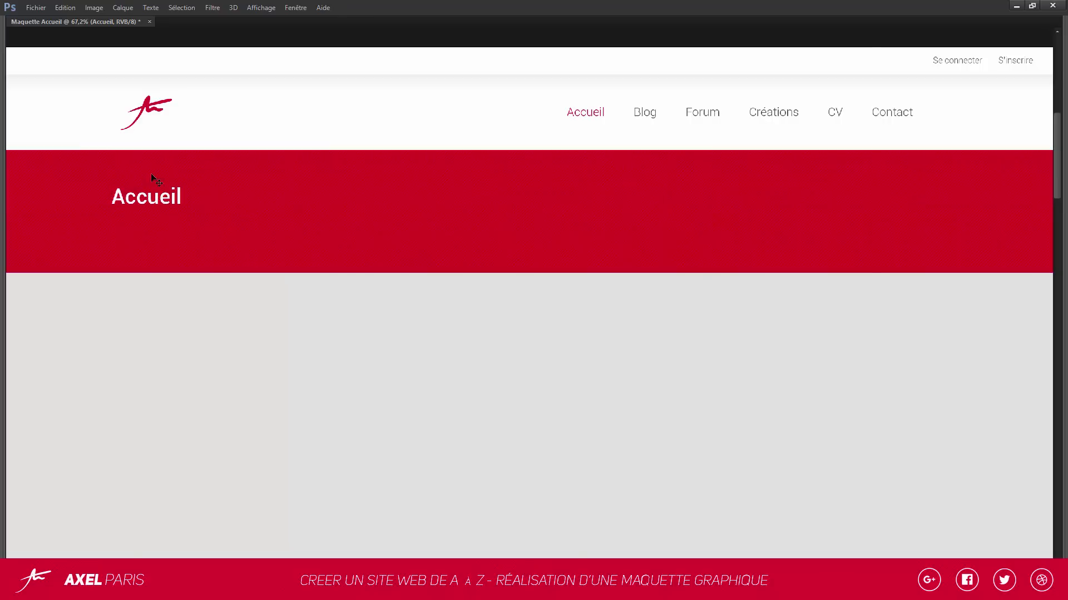
pyautogui.press('Tab')
# Add the subtitle "Découvrez un nouveau monde" under the Accueil title in white Roboto Light Italic, 10 pt
pyautogui.click(11, 278)
pyautogui.scroll(4, 124, 243)
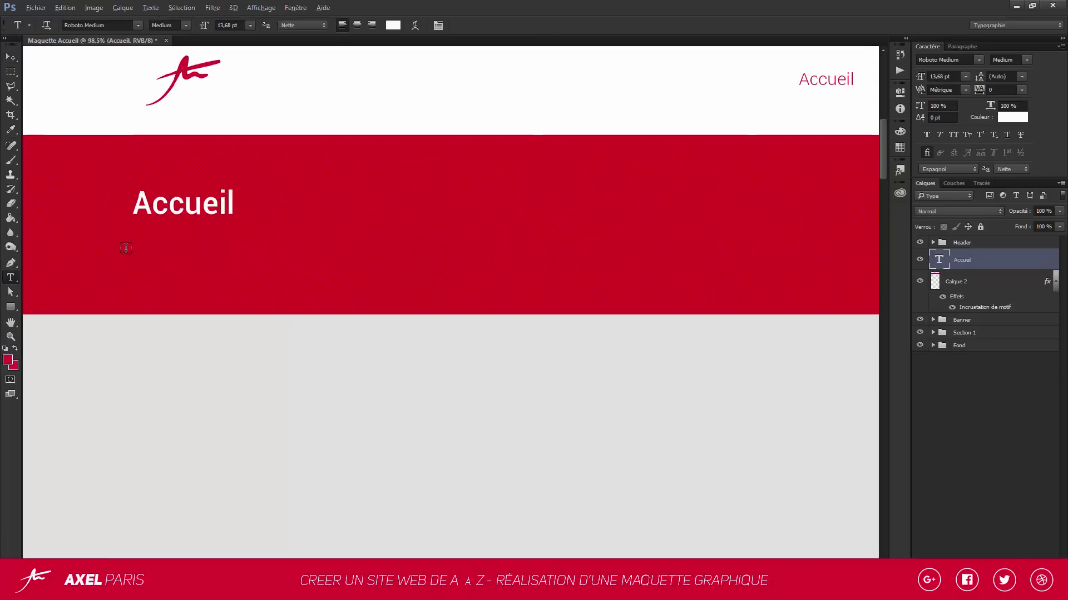
pyautogui.click(133, 236)
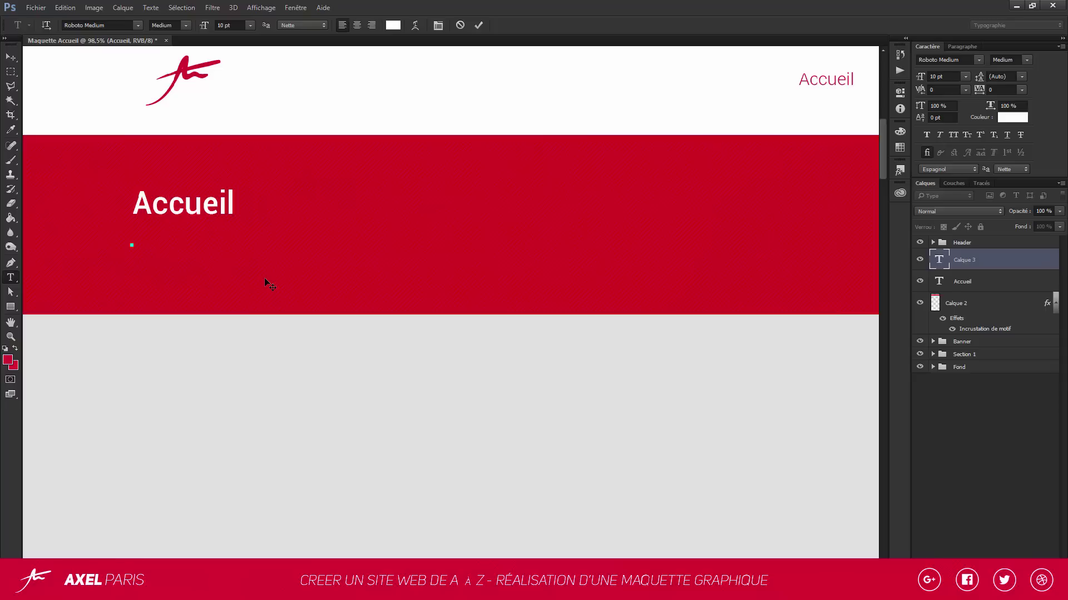
pyautogui.write('Découvre')
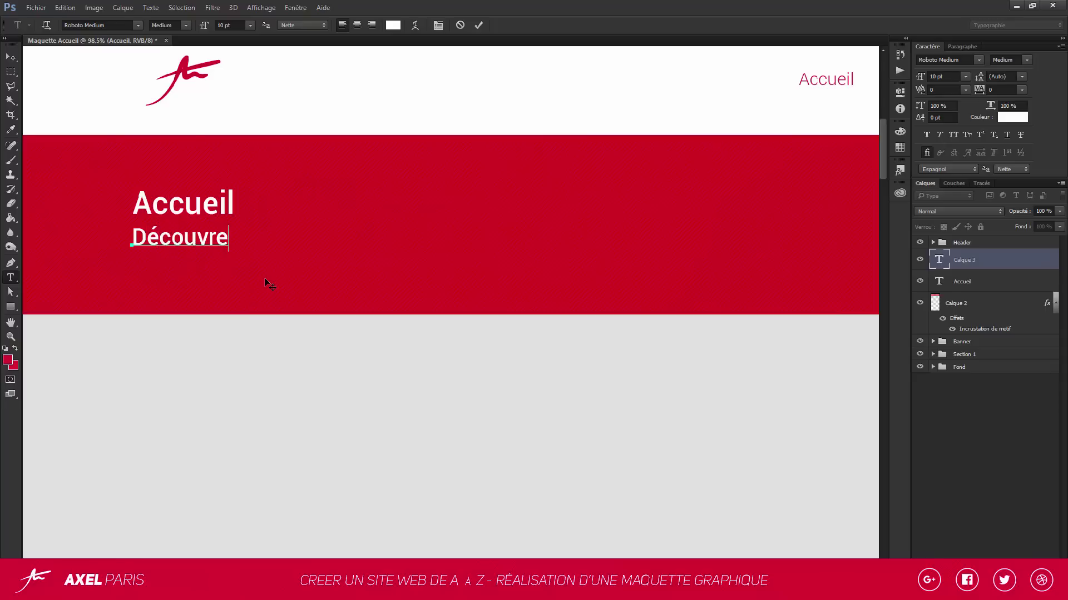
pyautogui.write('z un nouveau ')
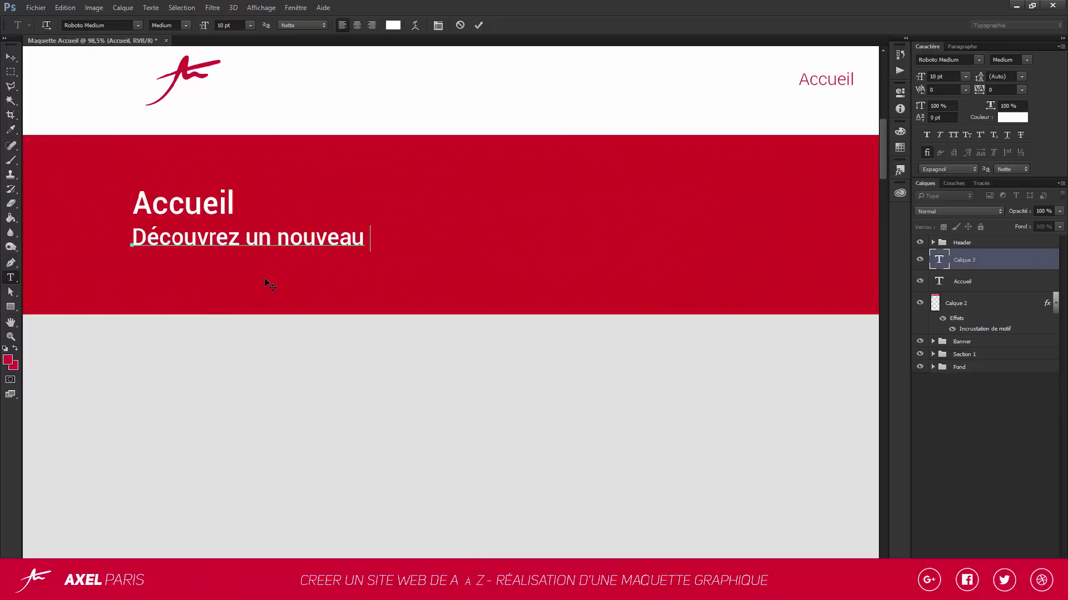
pyautogui.write('monde')
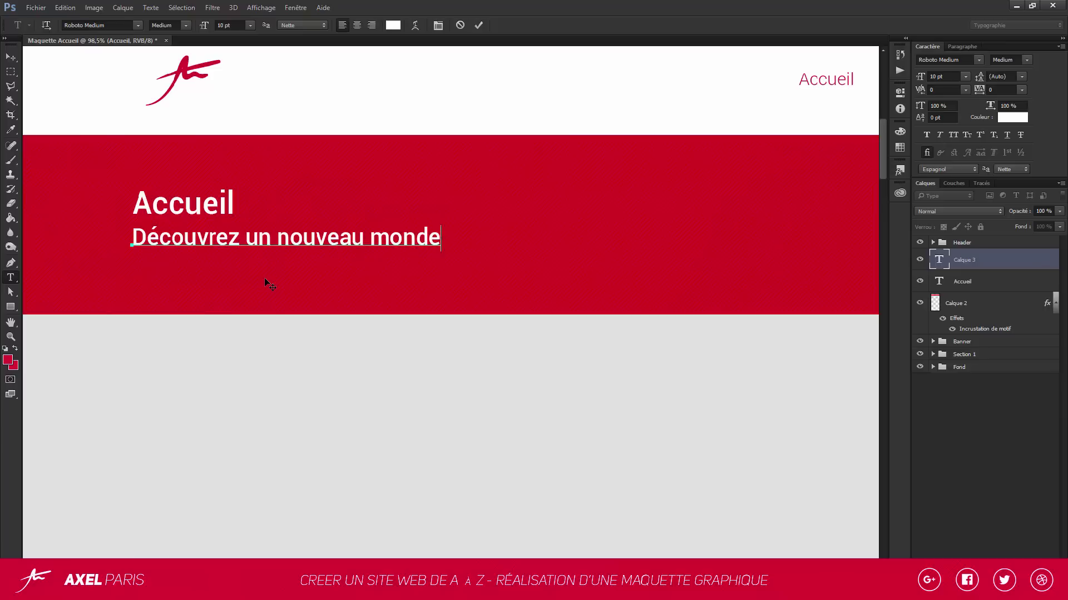
pyautogui.hotkey('ctrl', 'a')
pyautogui.click(186, 25)
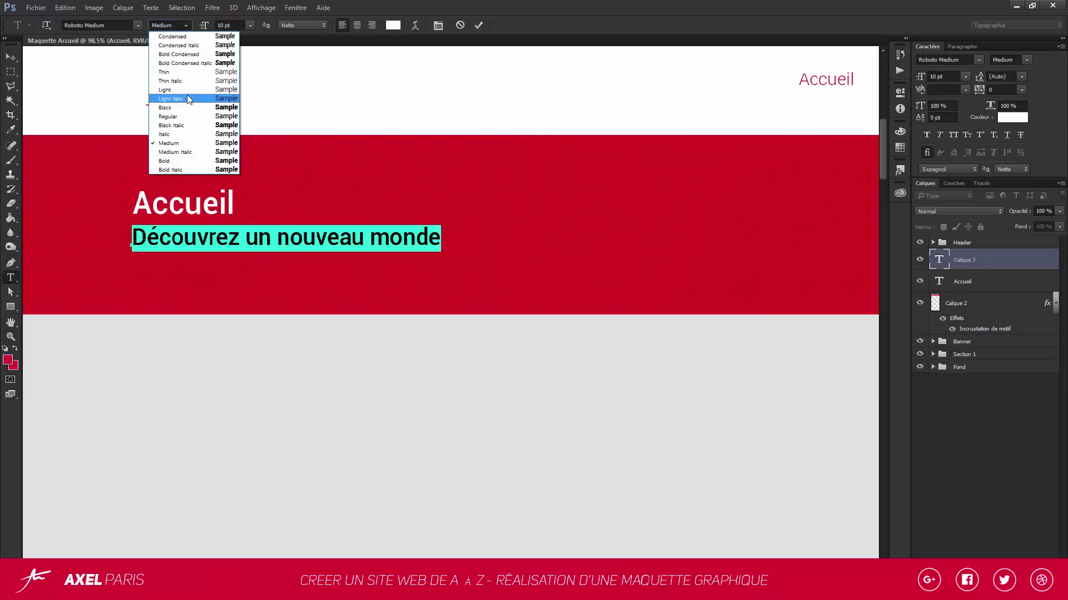
pyautogui.click(172, 98)
pyautogui.click(10, 57)
# Scale the subtitle "Découvrez un nouveau monde" down to about 6.75 pt and place it under the "Accueil" title
pyautogui.hotkey('ctrl', 't')
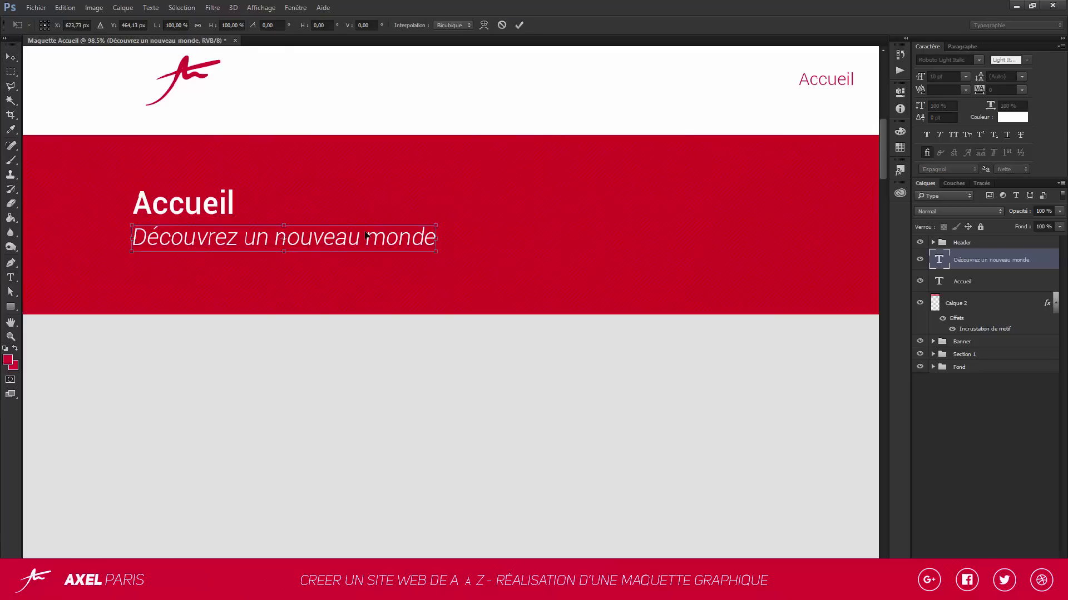
pyautogui.moveTo(439, 223); pyautogui.dragTo(310, 236)
pyautogui.press('Return')
pyautogui.scroll(-4, 316, 271)
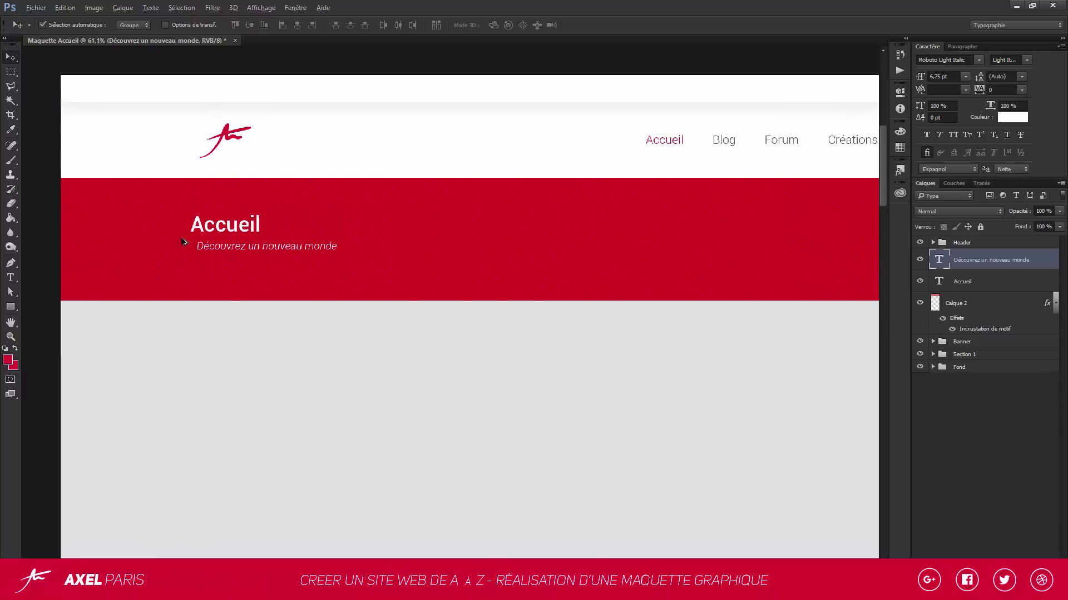
pyautogui.scroll(-4, 184, 242)
pyautogui.scroll(4, 208, 239)
pyautogui.scroll(3, 185, 234)
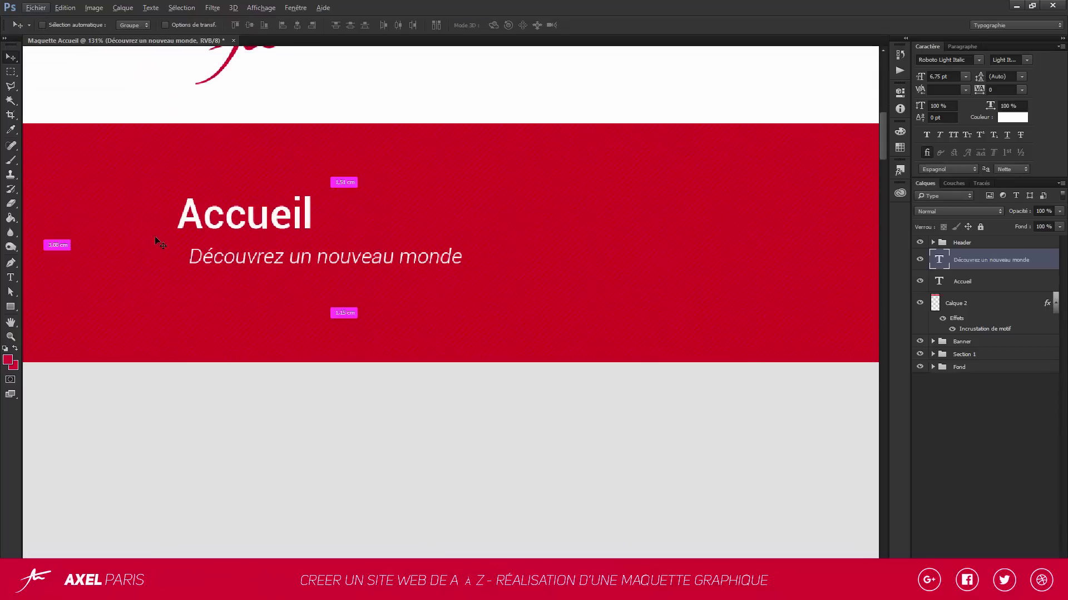
# Align the subtitle's left edge with the "Accueil" title and bring it slightly higher
pyautogui.hotkey('ctrl', 't')
pyautogui.moveTo(267, 262); pyautogui.dragTo(256, 266)
pyautogui.press('Return')
# Lower the subtitle layer's opacity to 53 %
pyautogui.click(1059, 211)
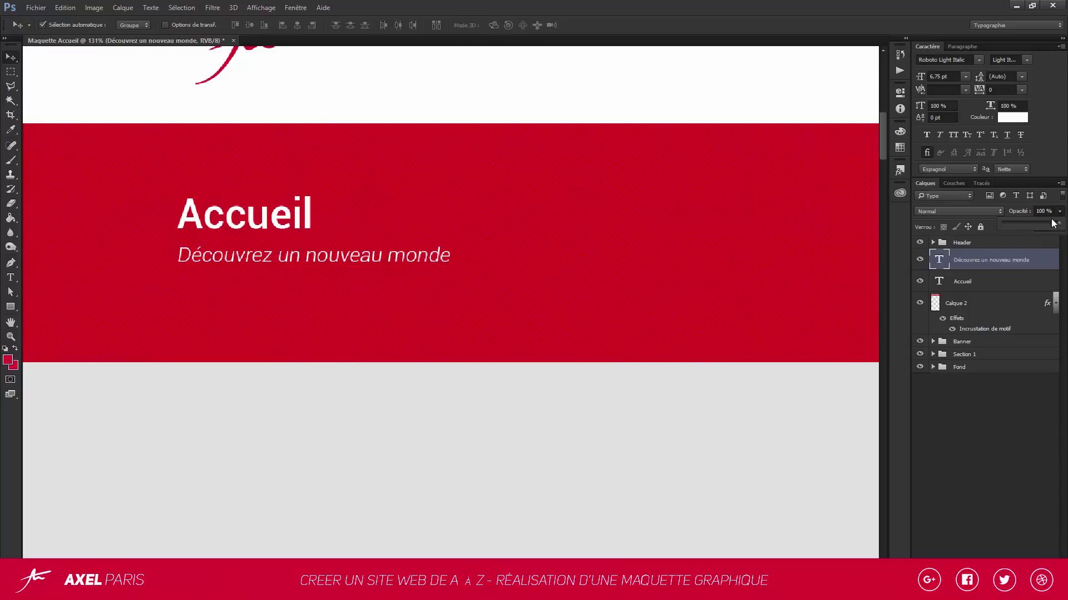
pyautogui.moveTo(1059, 223); pyautogui.dragTo(1027, 223)
pyautogui.scroll(-3, 171, 293)
pyautogui.scroll(-1, 324, 338)
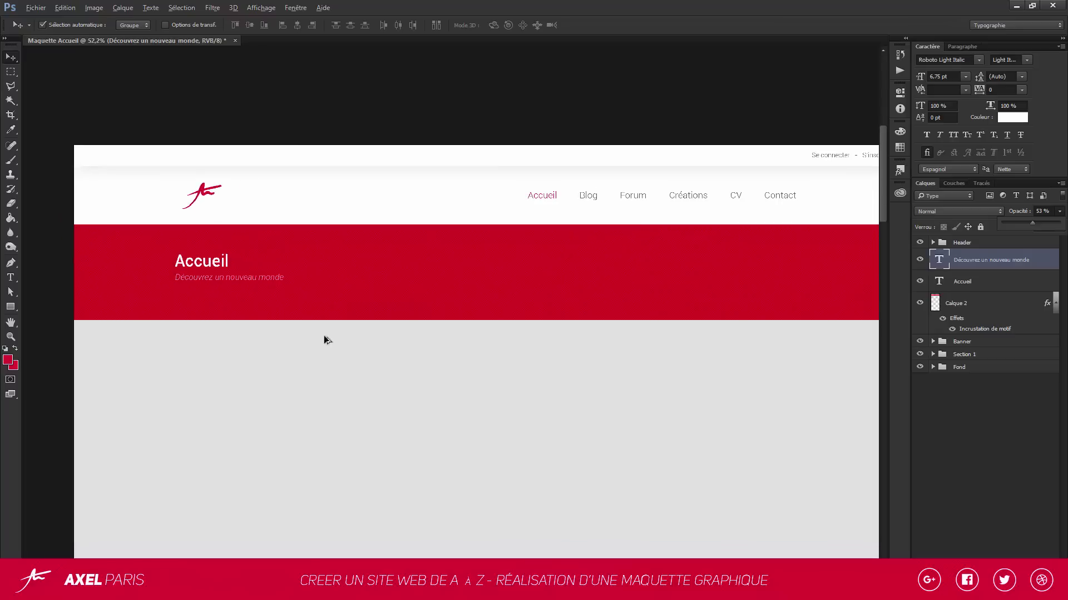
# Scale the subtitle down to about 6.5 pt and move it slightly closer to the "Accueil" title
pyautogui.scroll(2, 105, 257)
pyautogui.scroll(-1, 200, 278)
pyautogui.scroll(1, 139, 263)
pyautogui.hotkey('ctrl', 't')
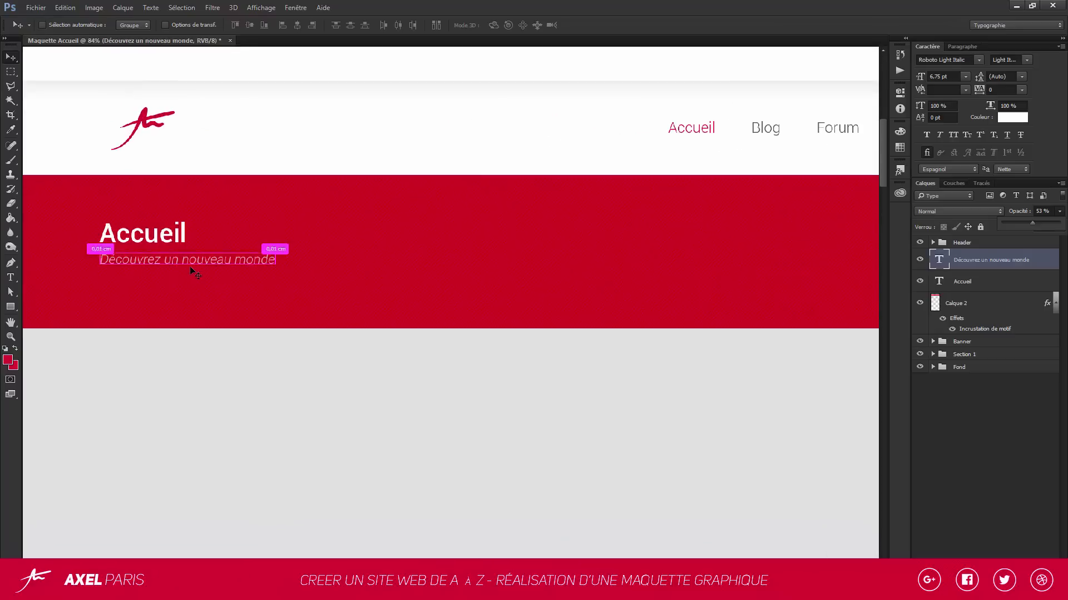
pyautogui.moveTo(274, 253); pyautogui.dragTo(229, 257)
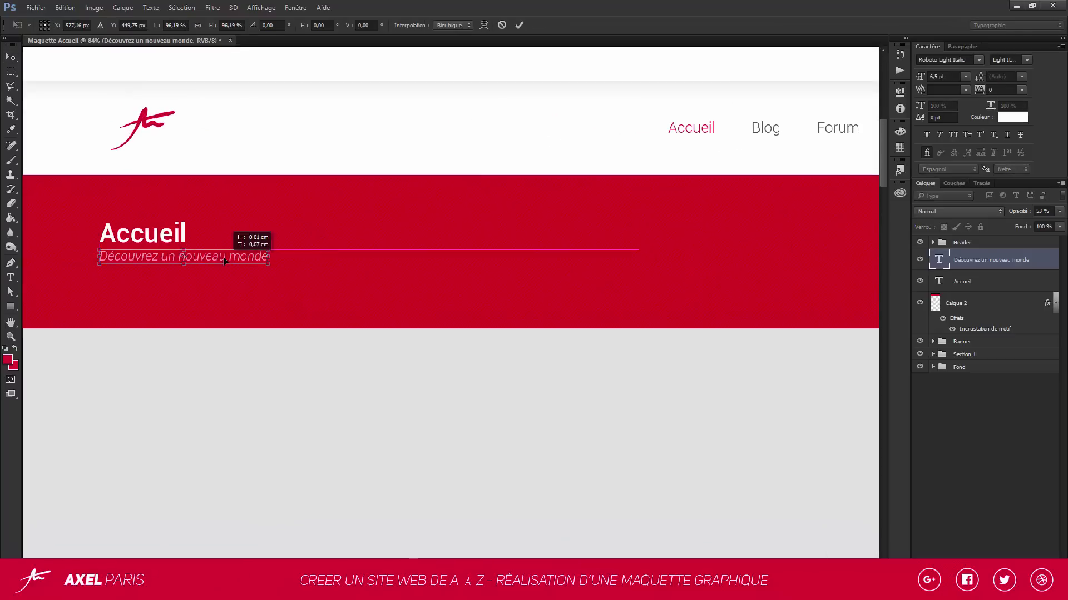
pyautogui.press('Return')
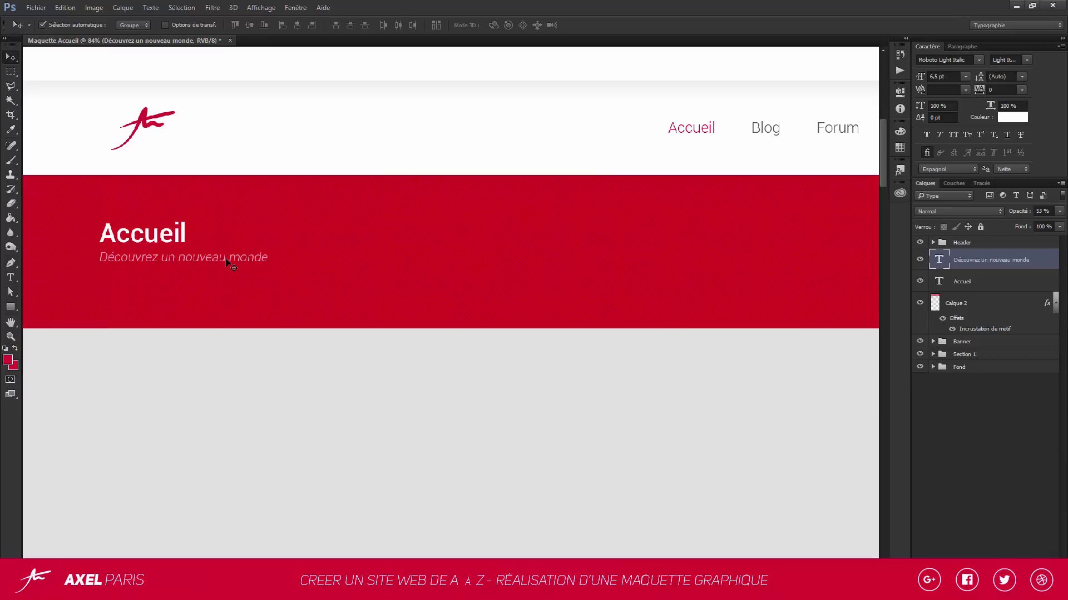
pyautogui.scroll(-2, 425, 340)
pyautogui.scroll(-2, 386, 275)
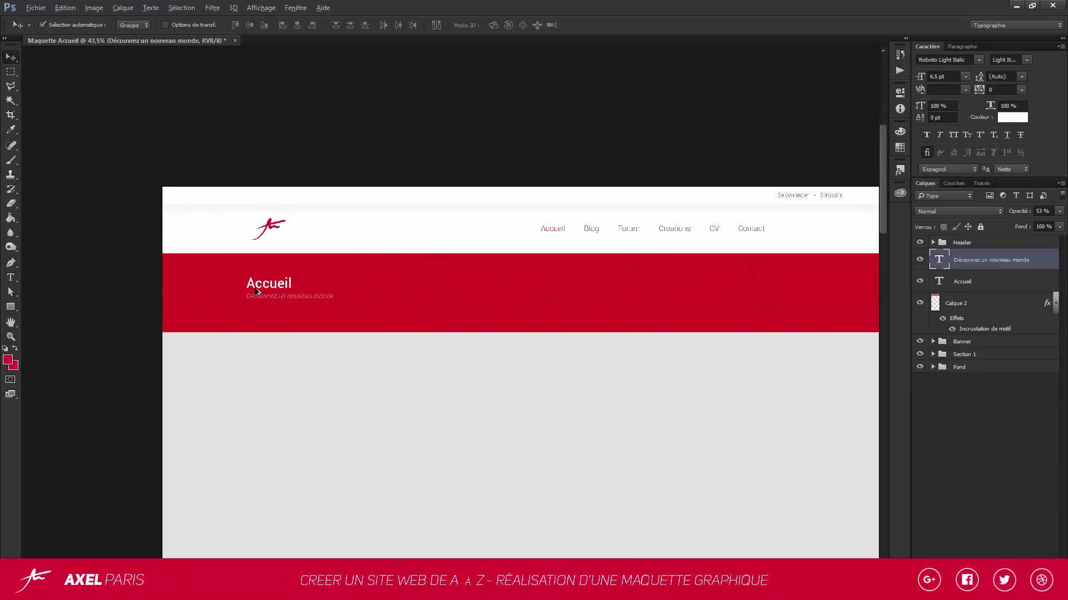
pyautogui.scroll(2, 451, 397)
pyautogui.scroll(-3, 269, 338)
pyautogui.scroll(3, 492, 368)
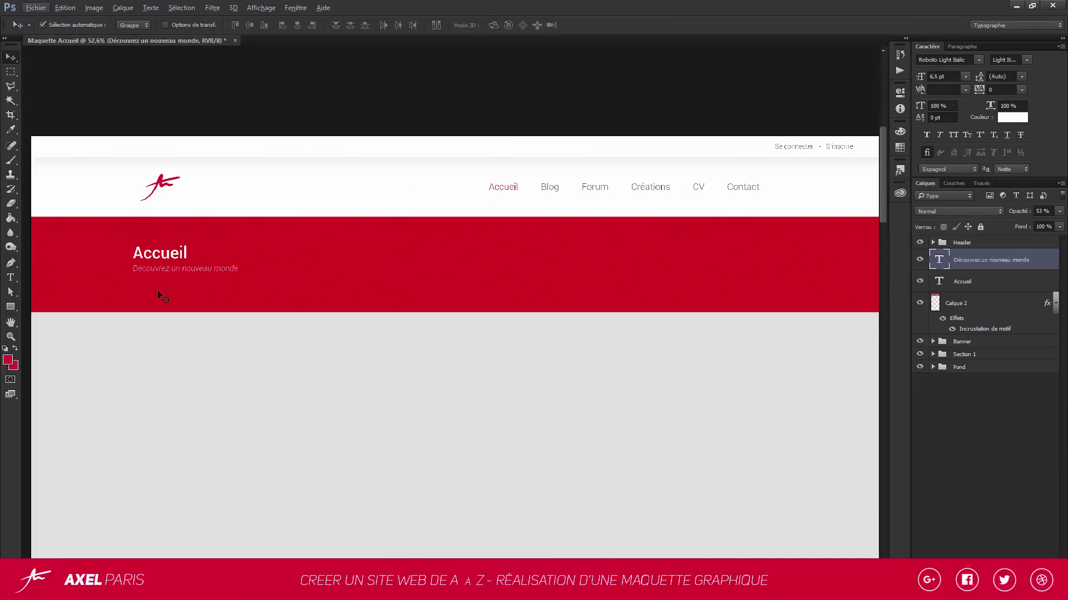
# Create a new layer above the subtitle and set the scattered-crosses brush to 600 px
pyautogui.click(1039, 589)
pyautogui.click(1039, 589)
pyautogui.hotkey('ctrl', 'shift', 'alt', 'n')
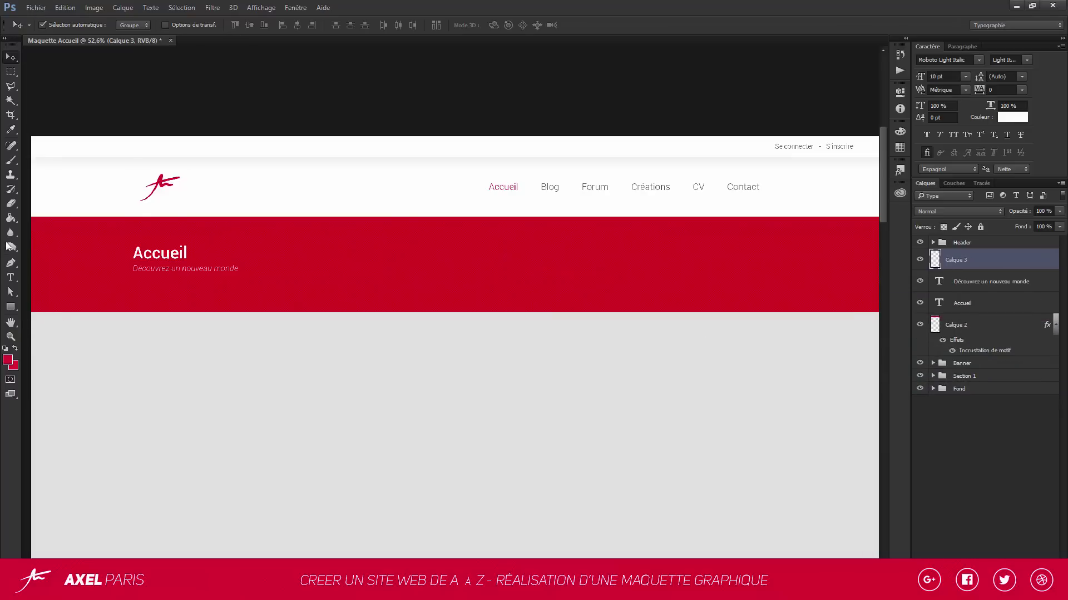
pyautogui.click(8, 162)
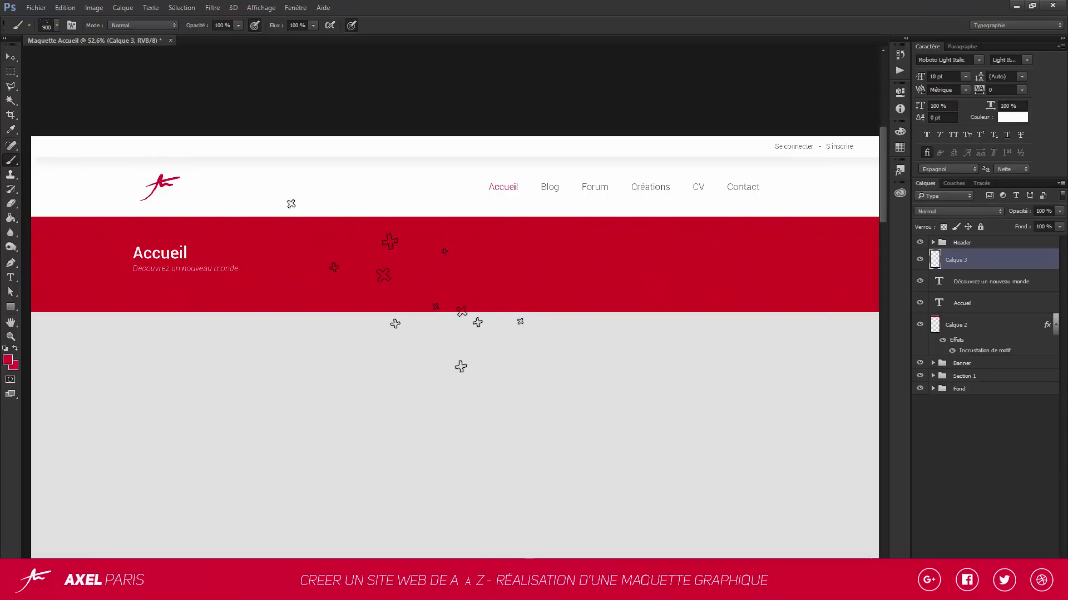
pyautogui.rightClick(402, 273)
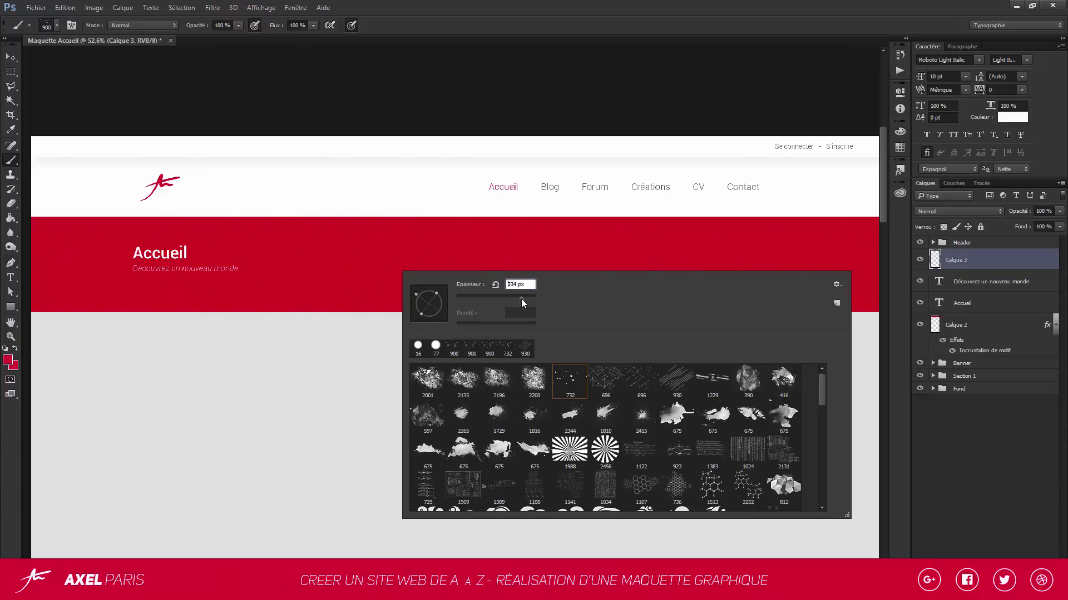
pyautogui.moveTo(522, 299); pyautogui.dragTo(529, 298)
pyautogui.write('600')
pyautogui.press('Return')
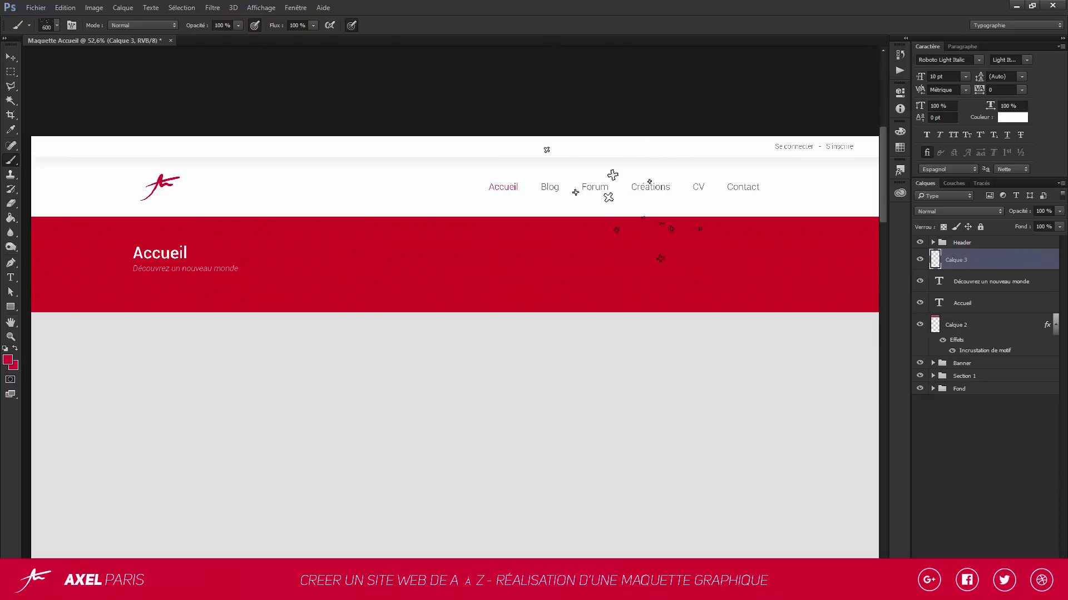
# Set the foreground colour to white ffffff and stamp a cluster of crosses on the right part of the banner
pyautogui.scroll(2, 683, 262)
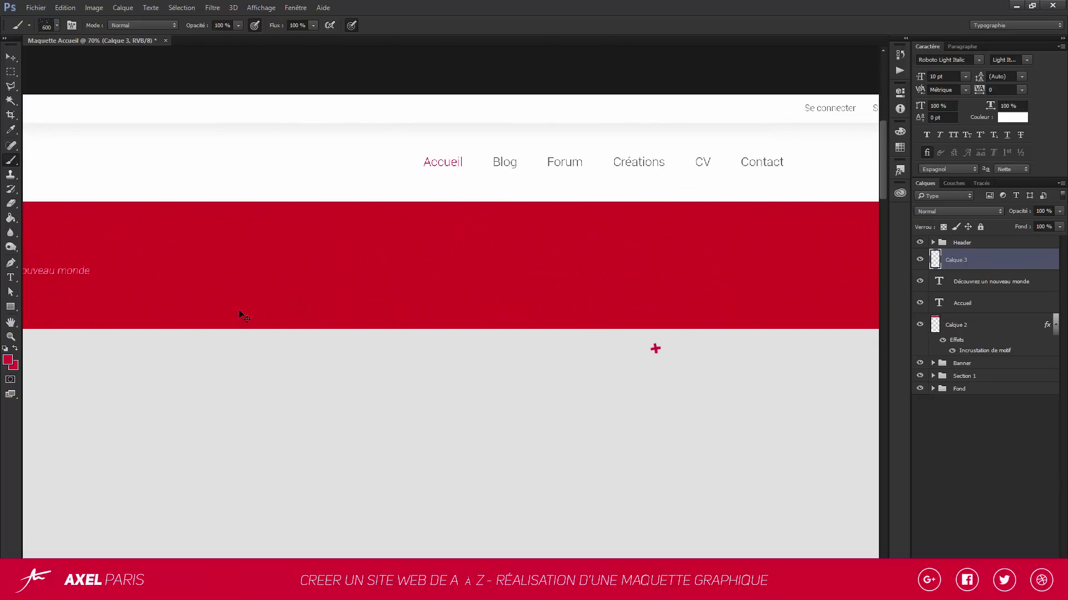
pyautogui.click(8, 360)
pyautogui.click(434, 348)
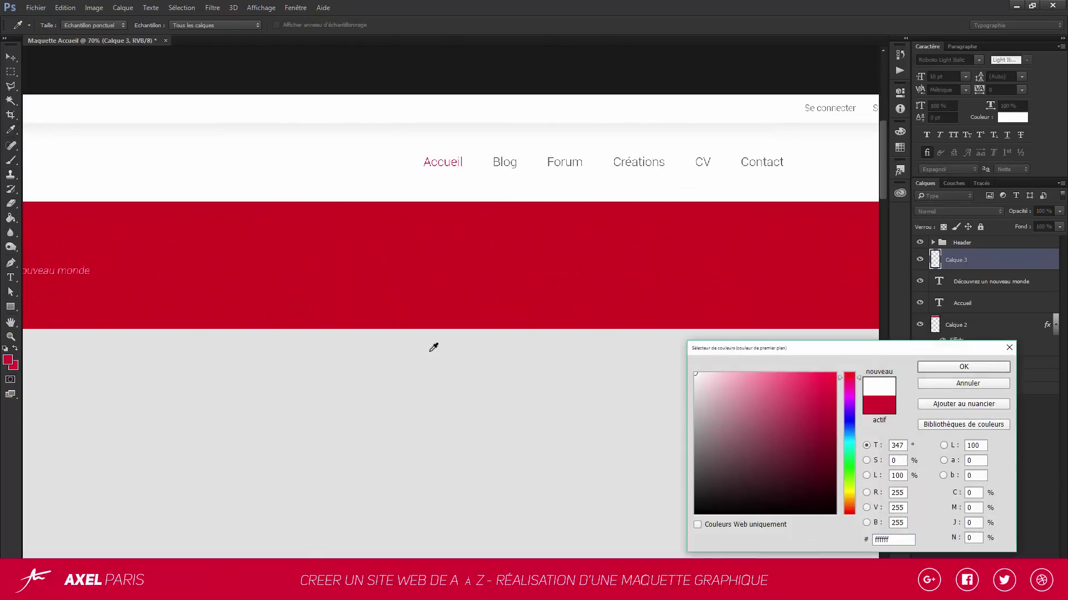
pyautogui.press('Return')
pyautogui.click(553, 352)
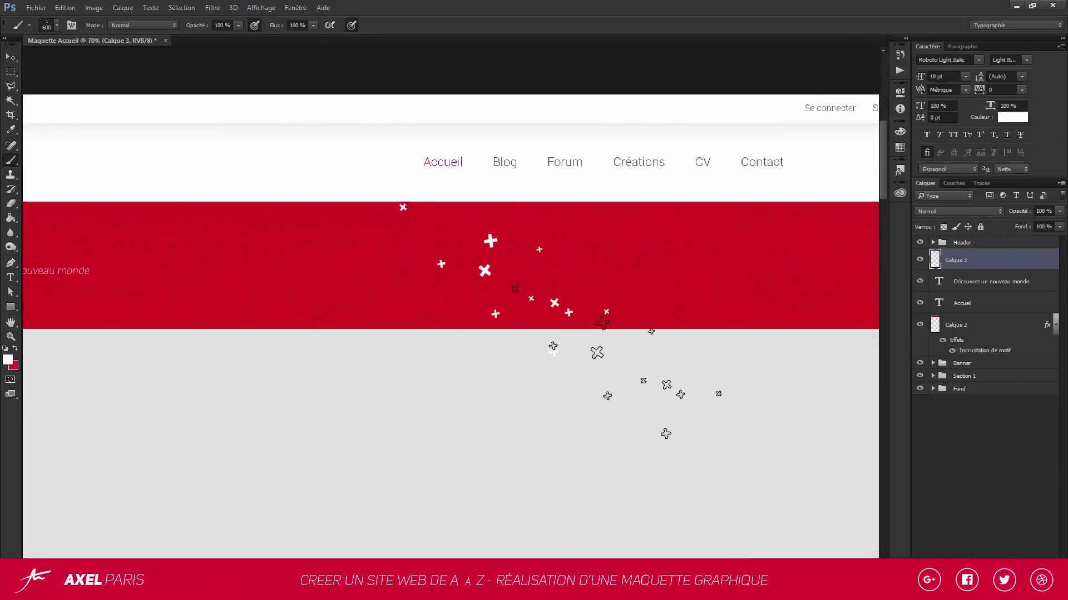
pyautogui.hotkey('ctrl', 'z')
pyautogui.click(754, 262)
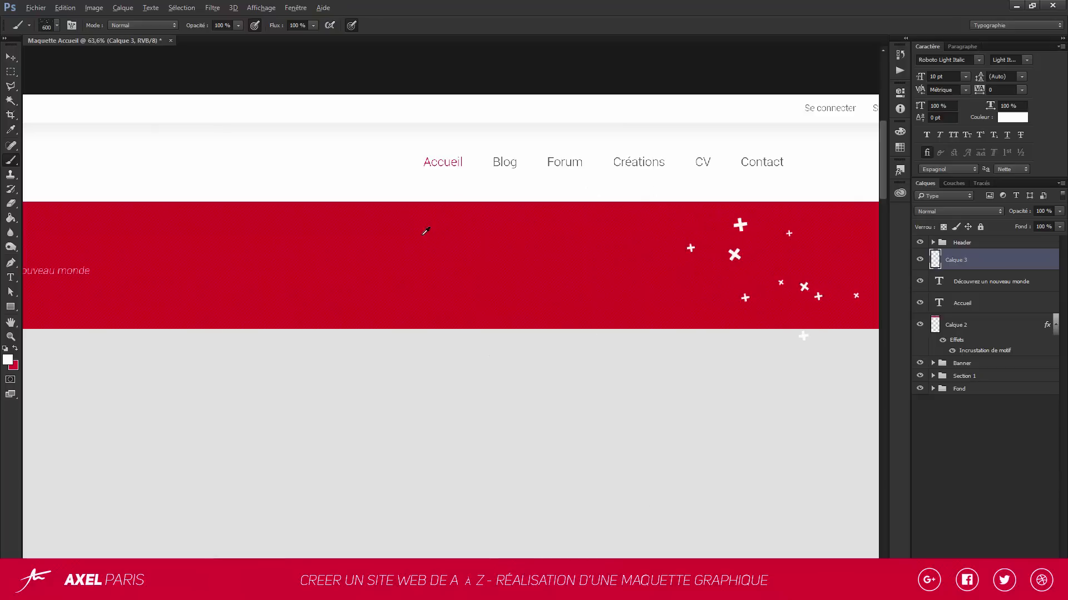
# Rotate the crosses brush tip and stamp a second cluster just left of the first, overlapping the banner's lower edge
pyautogui.scroll(-1, 639, 266)
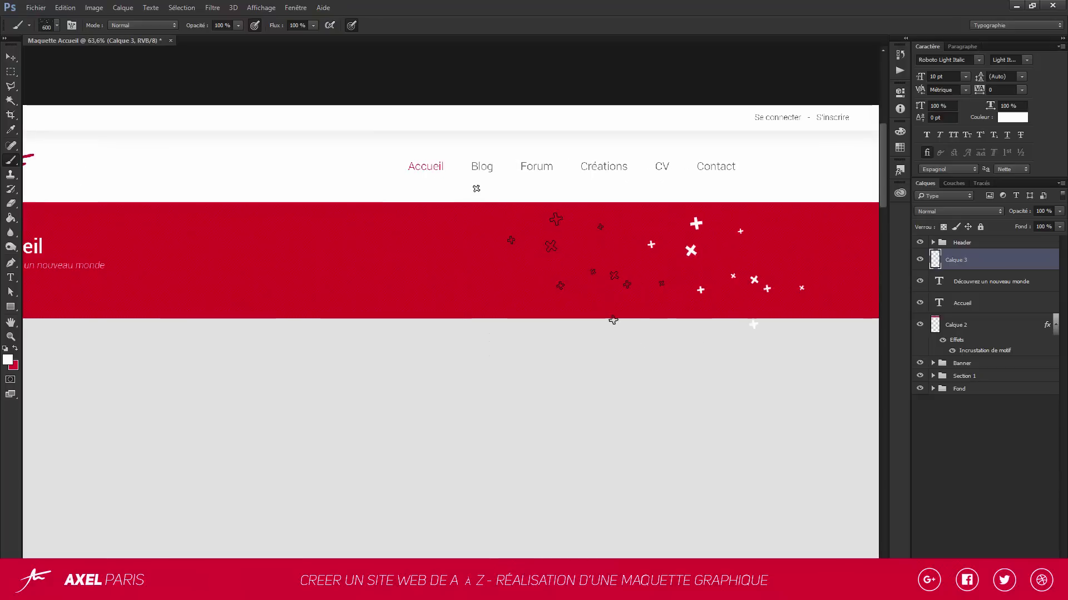
pyautogui.click(586, 269)
pyautogui.hotkey('ctrl', 'z')
pyautogui.rightClick(549, 270)
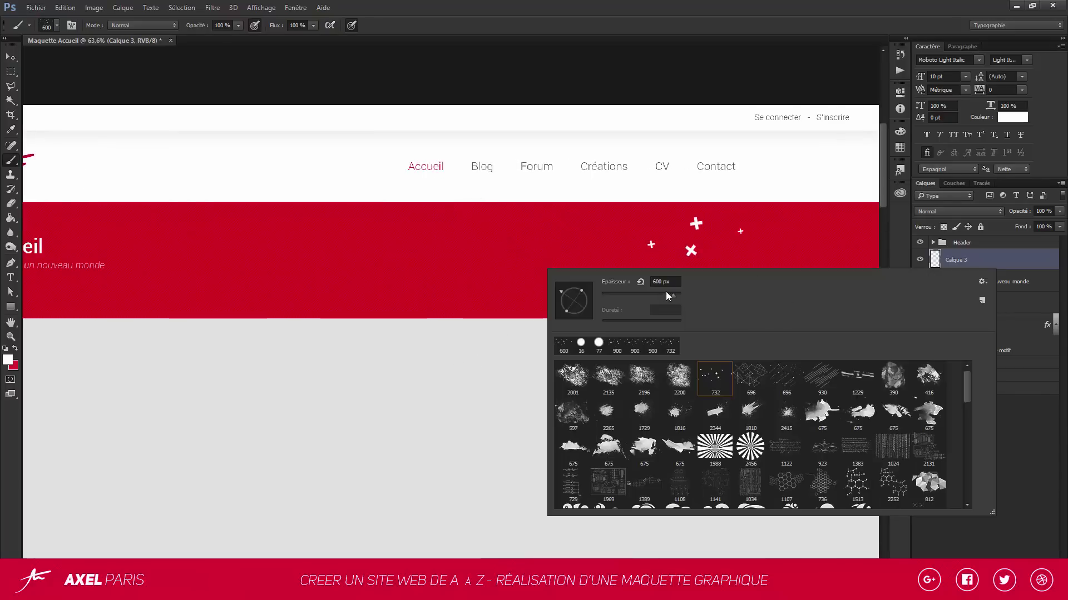
pyautogui.press('Return')
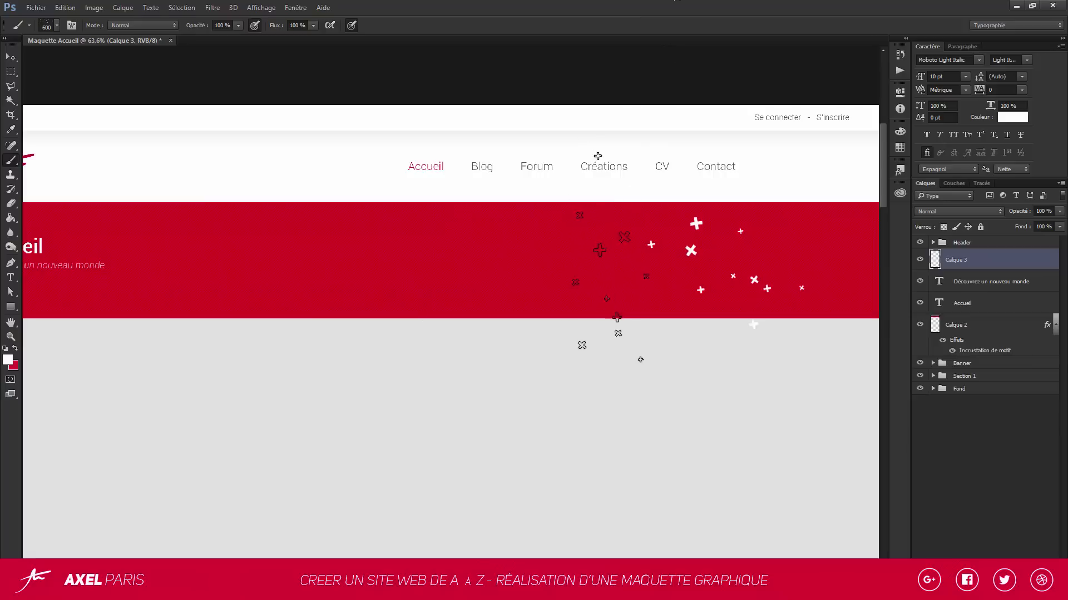
pyautogui.click(608, 189)
# Rotate the crosses brush tip again and stamp three more clusters extending leftward across the middle and lower edge of the banner
pyautogui.rightClick(613, 289)
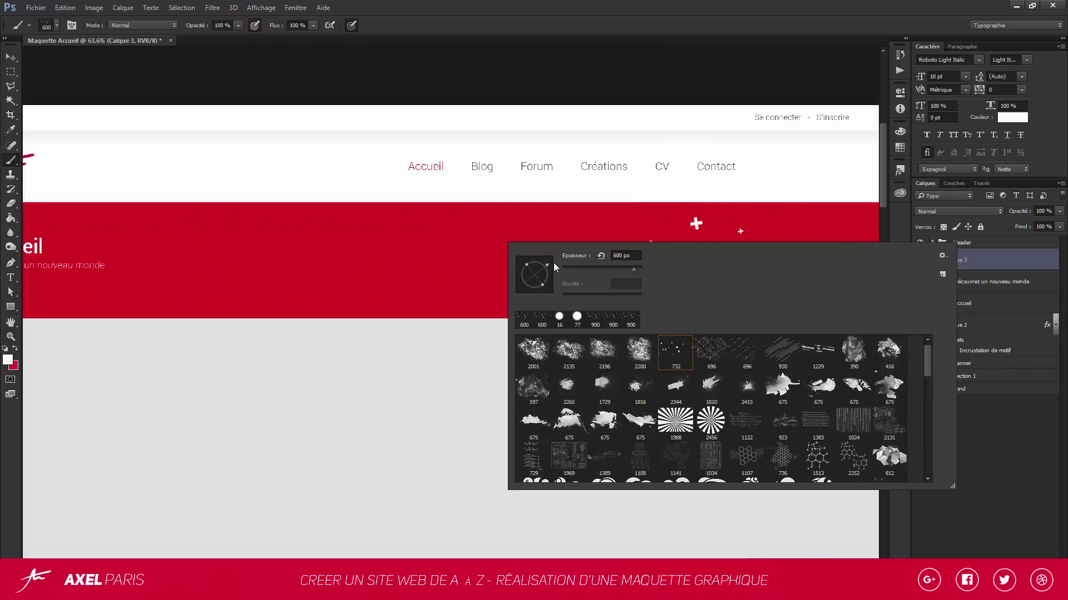
pyautogui.click(690, 4)
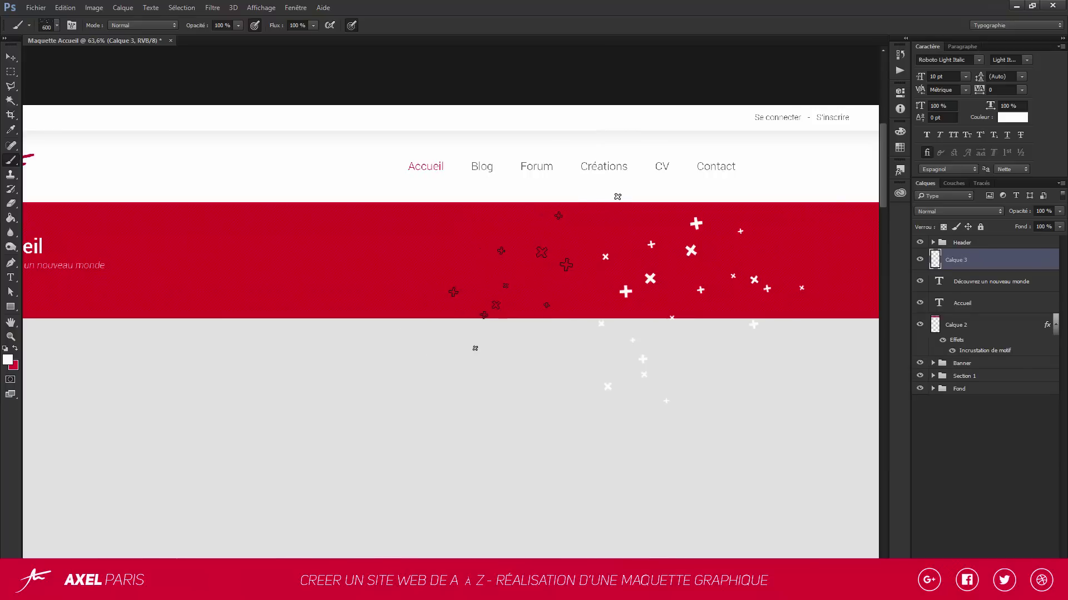
pyautogui.click(511, 265)
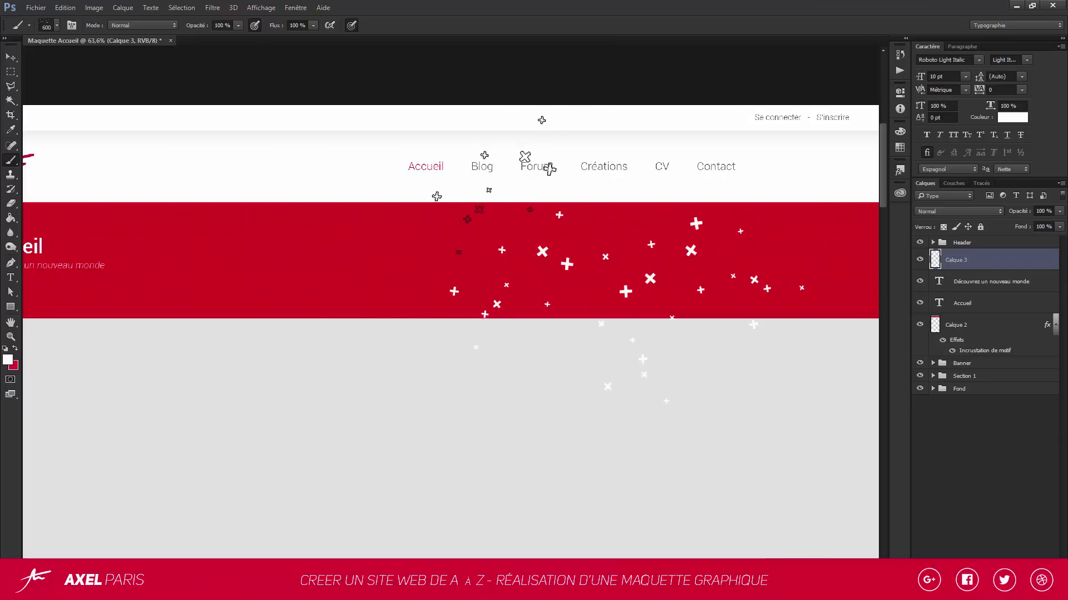
pyautogui.click(462, 234)
pyautogui.scroll(-1, 421, 320)
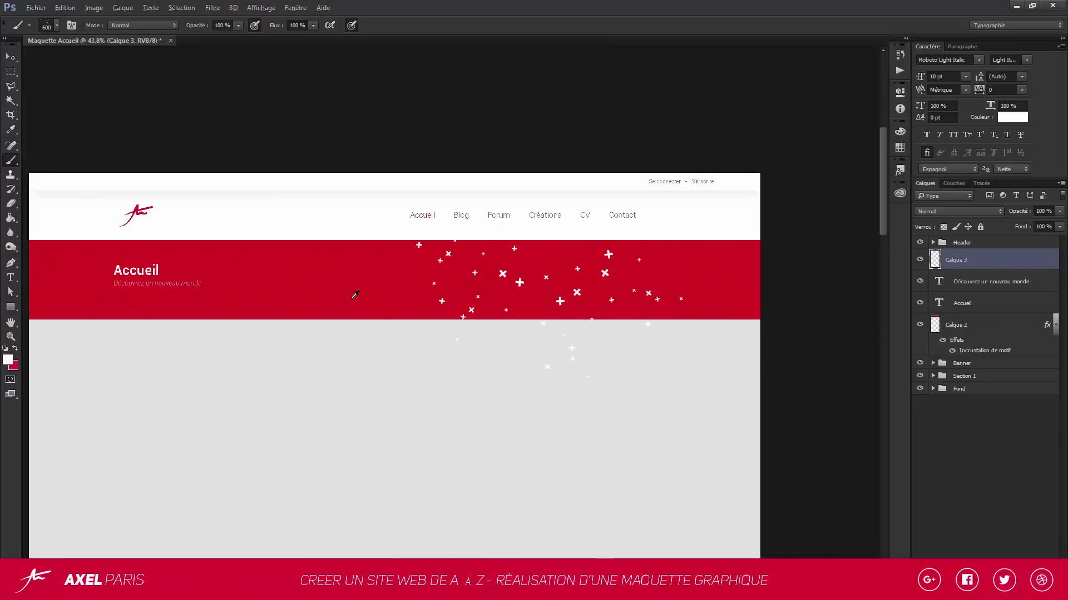
pyautogui.click(344, 395)
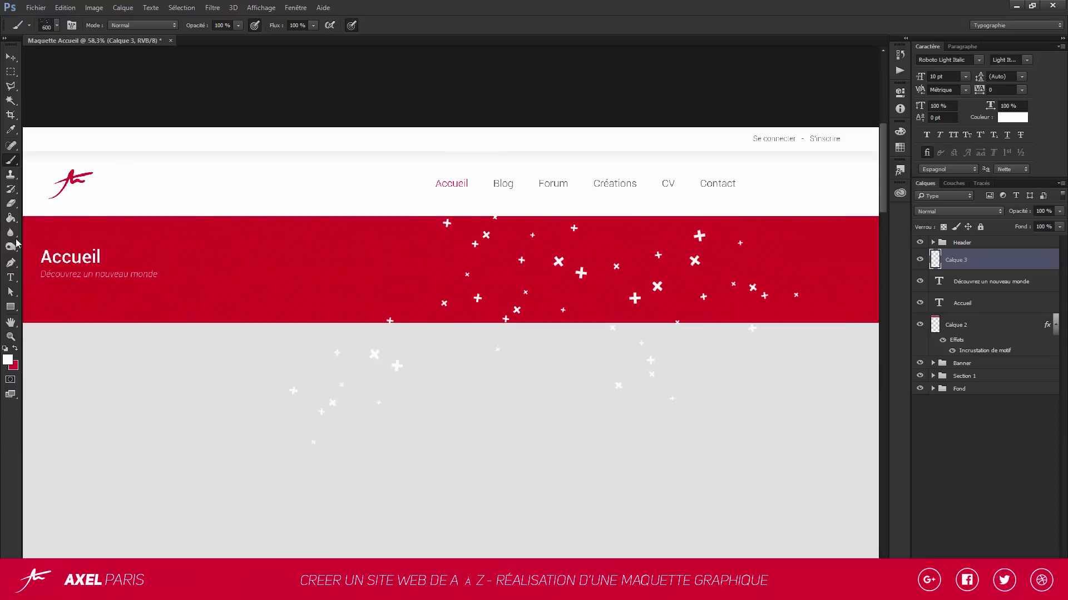
# Copy only the crosses inside the red banner's outline to a new layer and delete the original crosses layer
pyautogui.keyDown('ctrl'); pyautogui.click(936, 325); pyautogui.keyUp('ctrl')
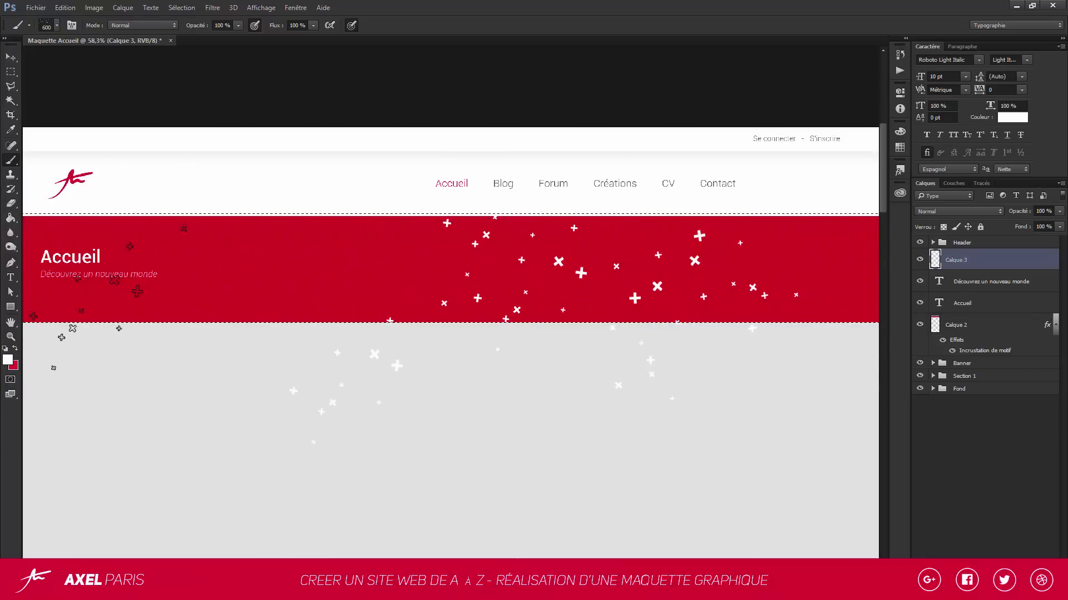
pyautogui.click(9, 61)
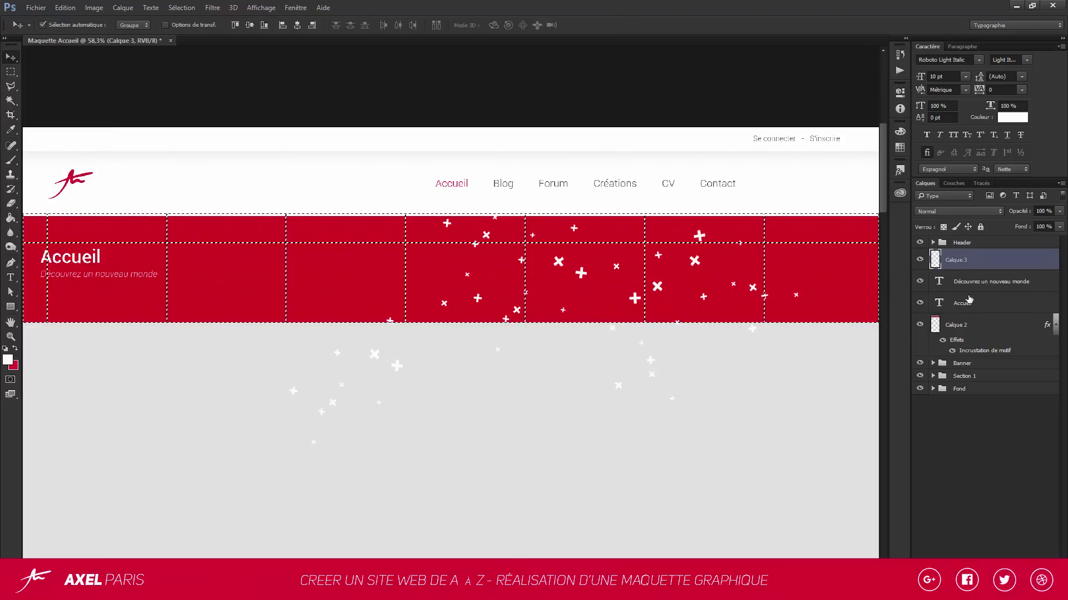
pyautogui.hotkey('ctrl', 'j')
pyautogui.press('Delete')
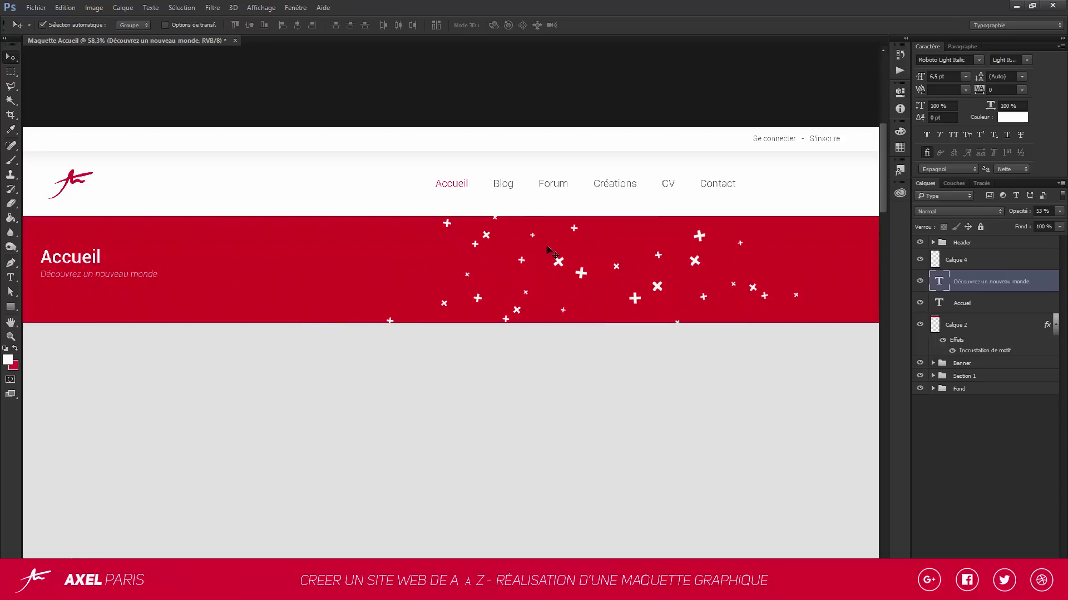
# Set the eraser to 29 px and erase two crosses in the left part of the pattern on the Calque 4 layer
pyautogui.click(10, 204)
pyautogui.scroll(2, 407, 300)
pyautogui.click(958, 260)
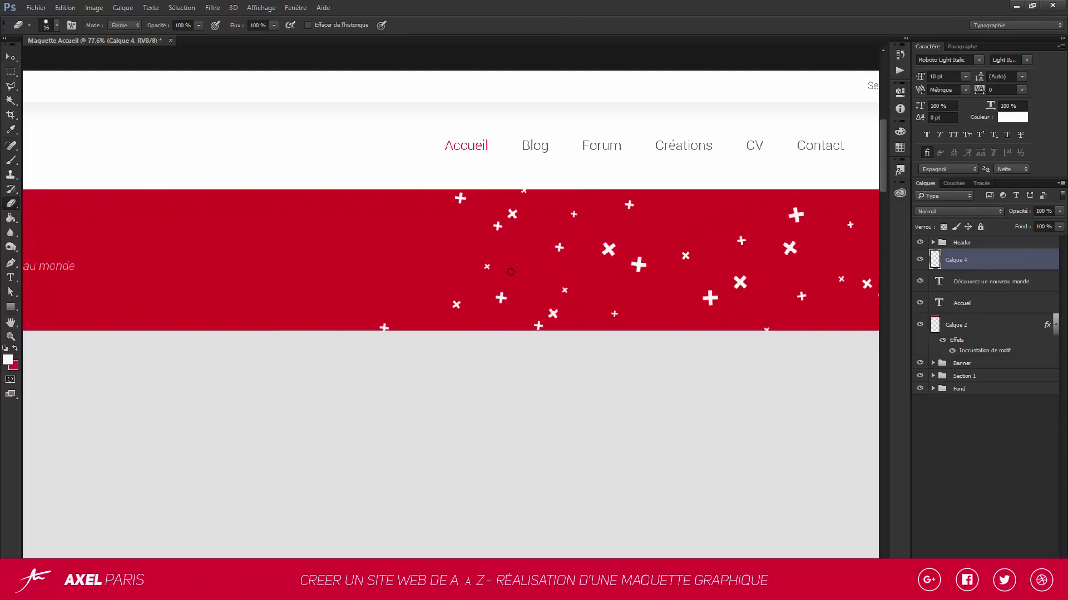
pyautogui.rightClick(544, 260)
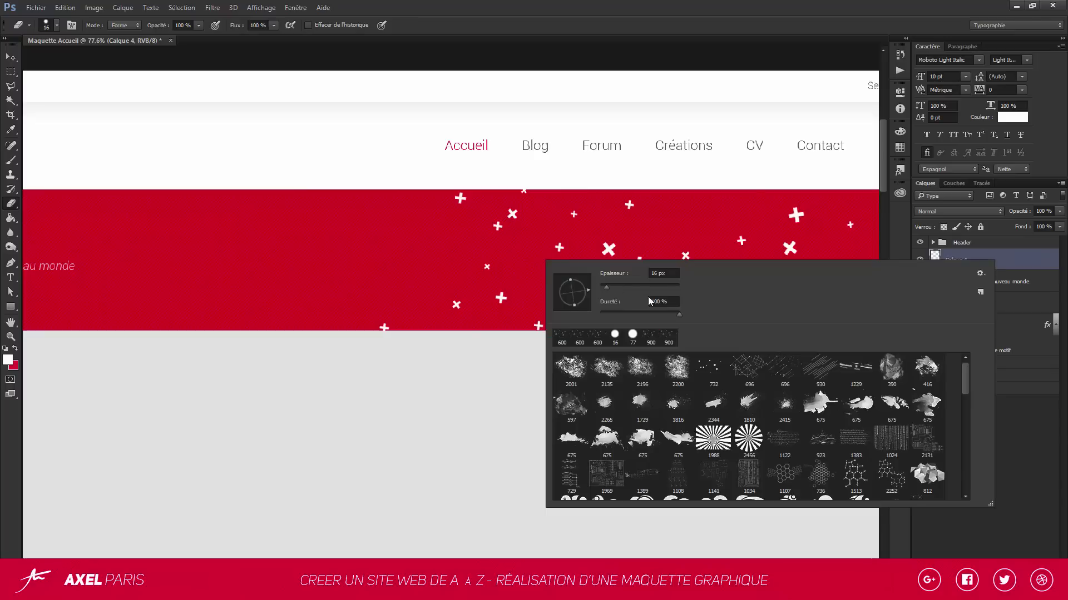
pyautogui.moveTo(606, 291); pyautogui.dragTo(611, 285)
pyautogui.press('Return')
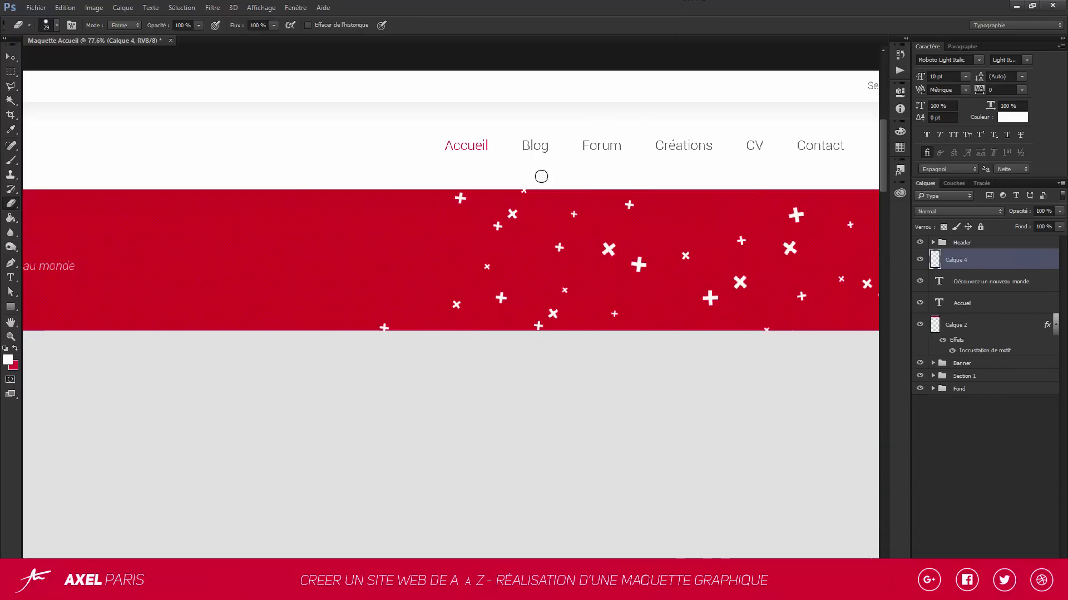
pyautogui.click(493, 226)
pyautogui.click(500, 298)
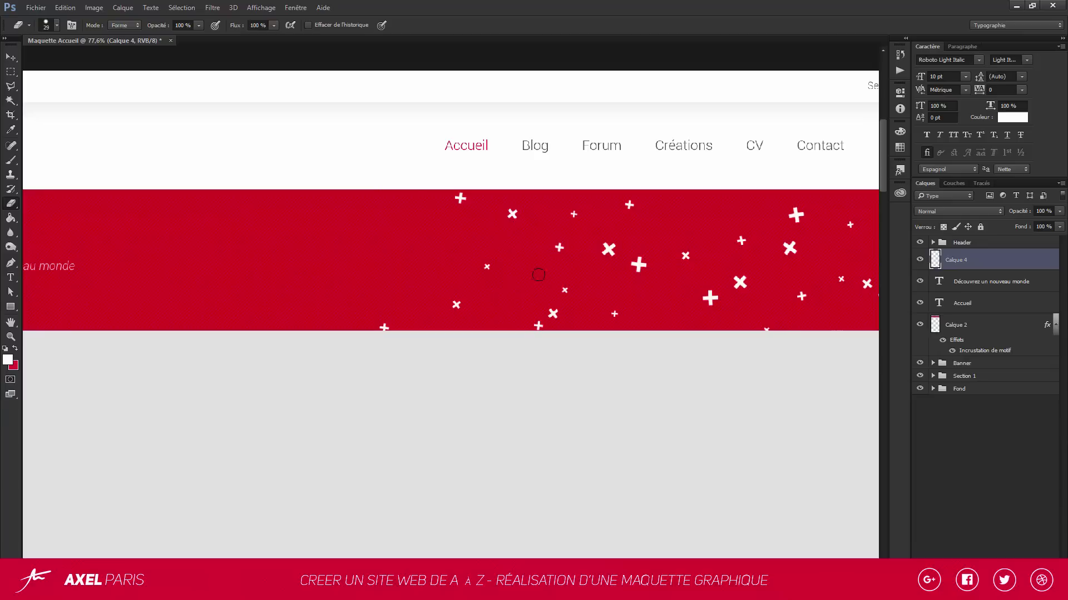
# Erase two more crosses near the banner's lower edge and one at the right end of the pattern
pyautogui.click(538, 325)
pyautogui.click(563, 291)
pyautogui.scroll(-1, 619, 286)
pyautogui.scroll(1, 695, 289)
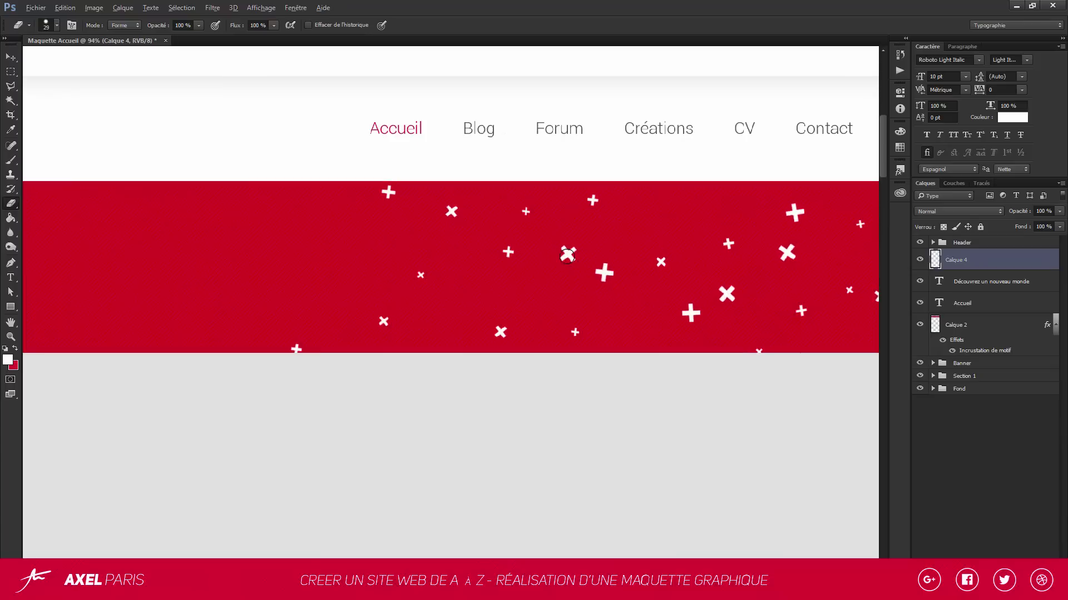
pyautogui.click(863, 300)
pyautogui.scroll(-2, 806, 295)
pyautogui.scroll(1, 770, 294)
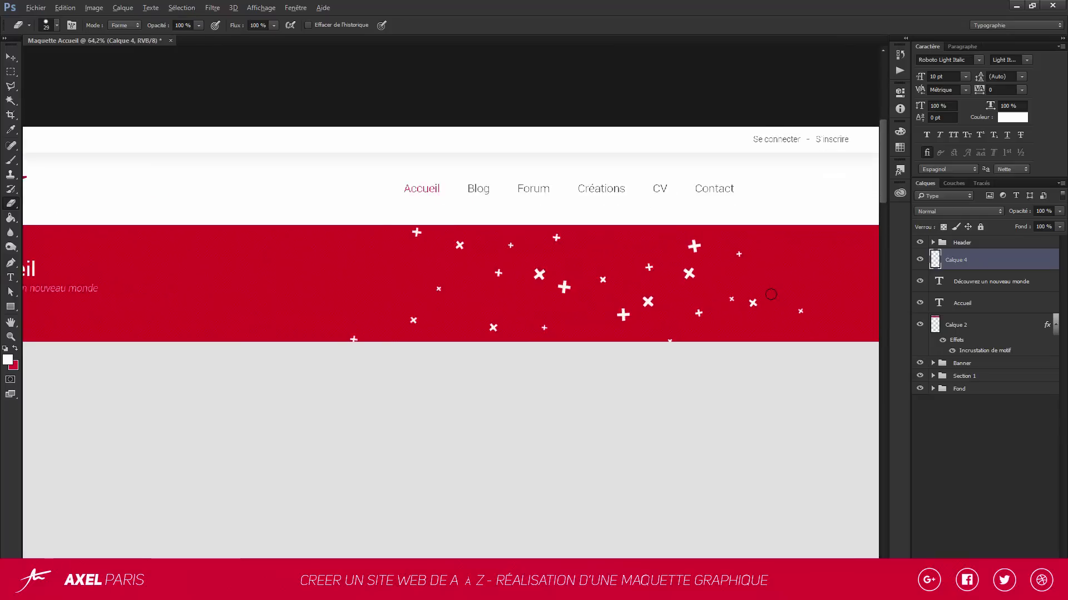
# Erase the large tilted cross in the pattern's right part and shift the large plus near the lower middle down and left
pyautogui.scroll(1, 770, 294)
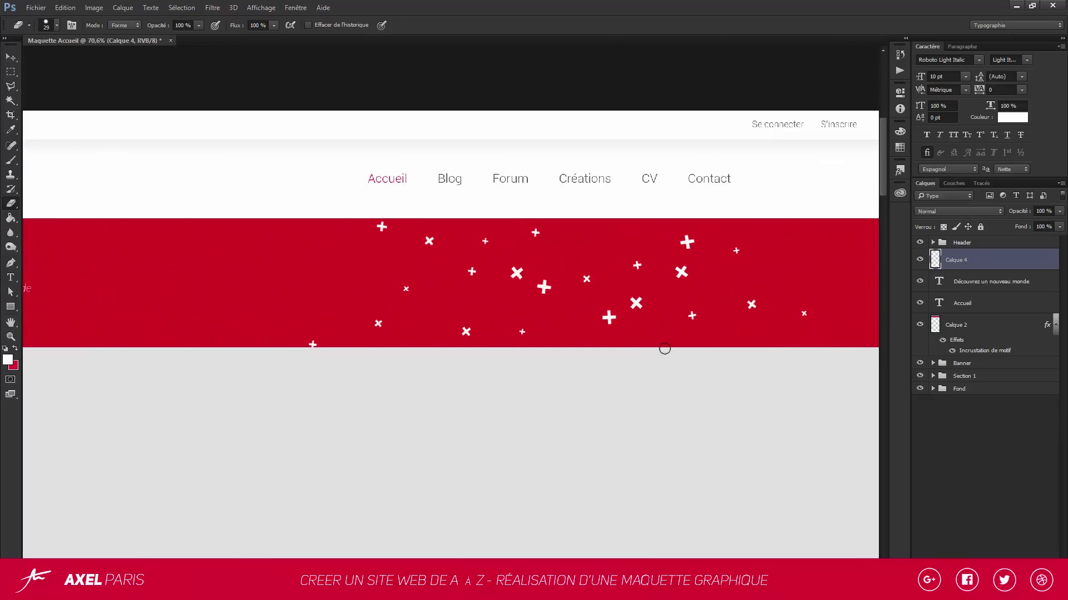
pyautogui.click(681, 273)
pyautogui.click(10, 72)
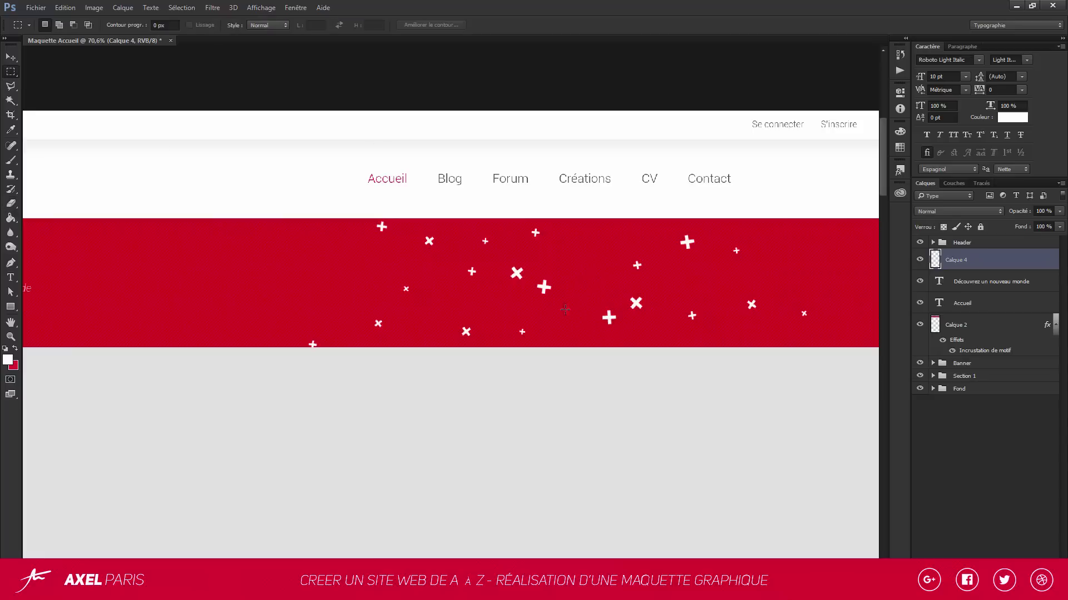
pyautogui.moveTo(599, 301); pyautogui.dragTo(585, 325)
pyautogui.click(11, 57)
pyautogui.hotkey('ctrl', 'd')
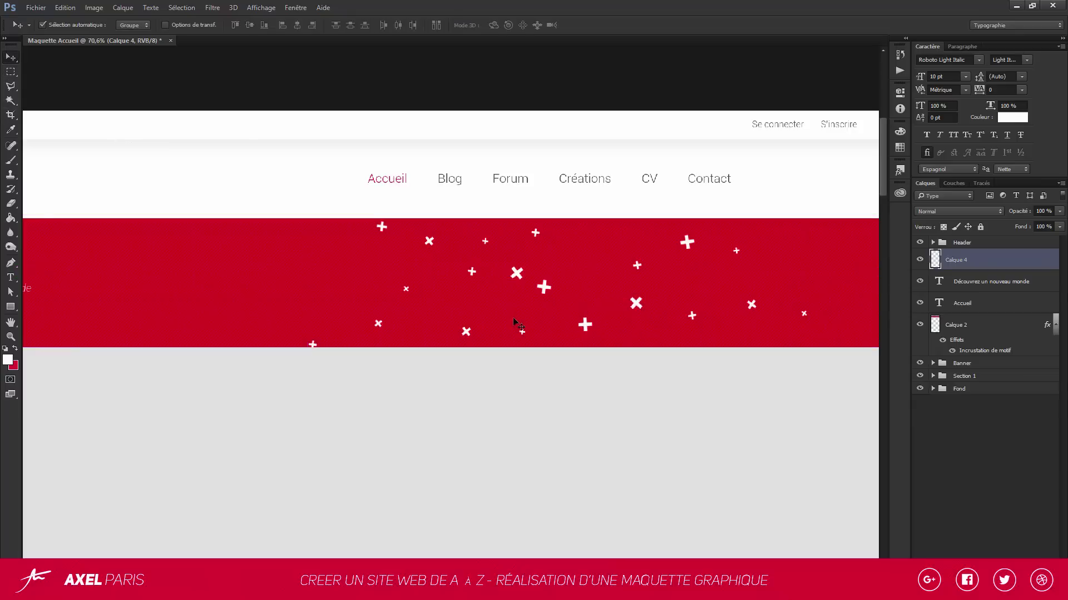
# Select the large plus beside the tilted cross at mid-height and move it up and to the right
pyautogui.click(10, 72)
pyautogui.moveTo(538, 277)
pyautogui.mouseDown()
pyautogui.moveTo(555, 306)
pyautogui.moveTo(533, 273)
pyautogui.mouseUp()
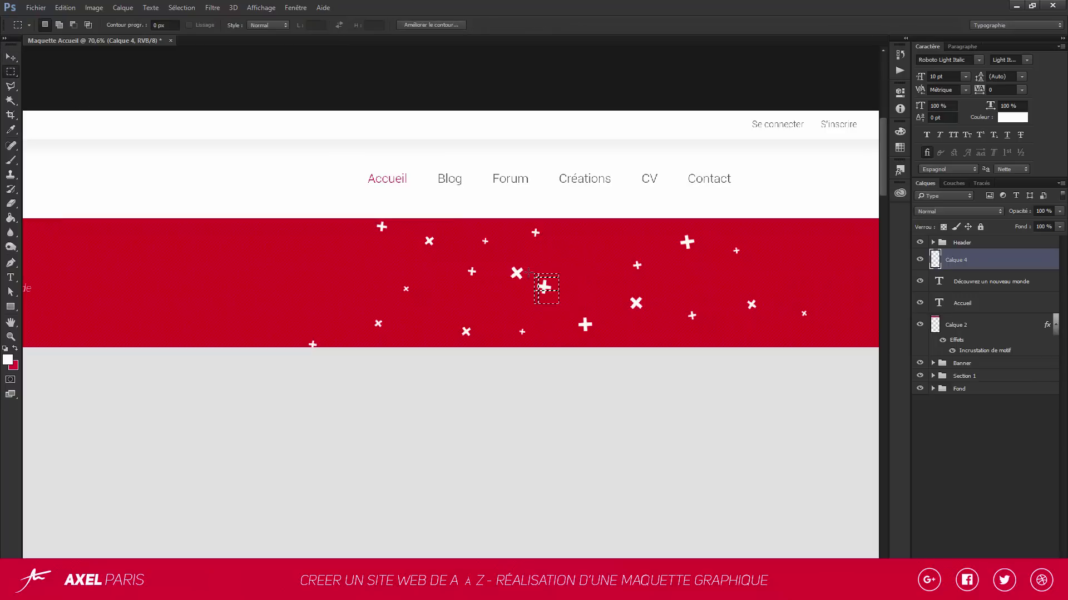
pyautogui.click(11, 57)
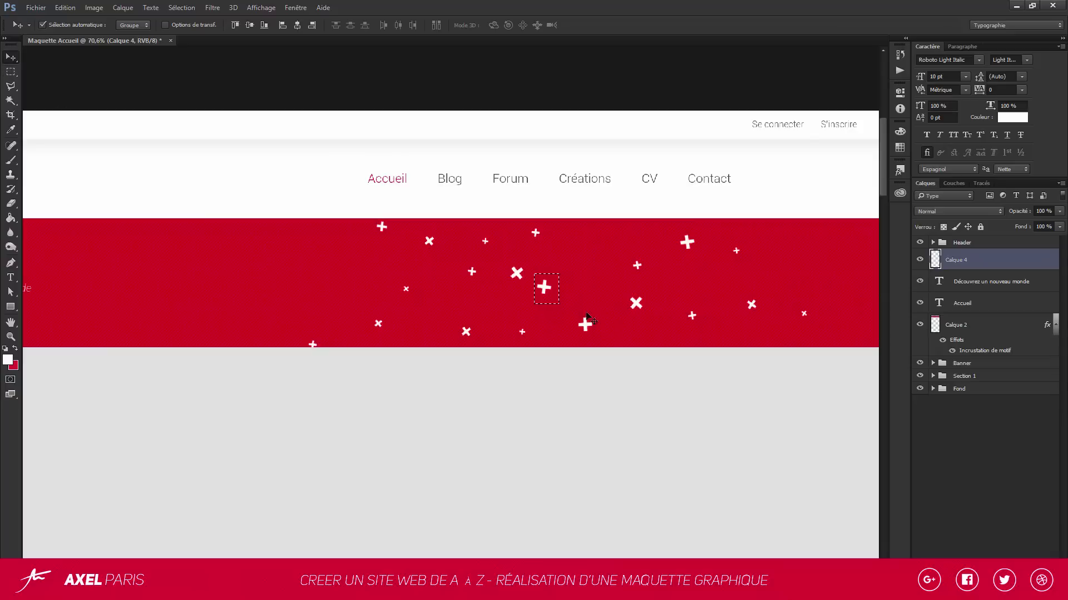
pyautogui.moveTo(546, 289); pyautogui.dragTo(576, 264)
pyautogui.scroll(-3, 610, 391)
pyautogui.scroll(2, 439, 356)
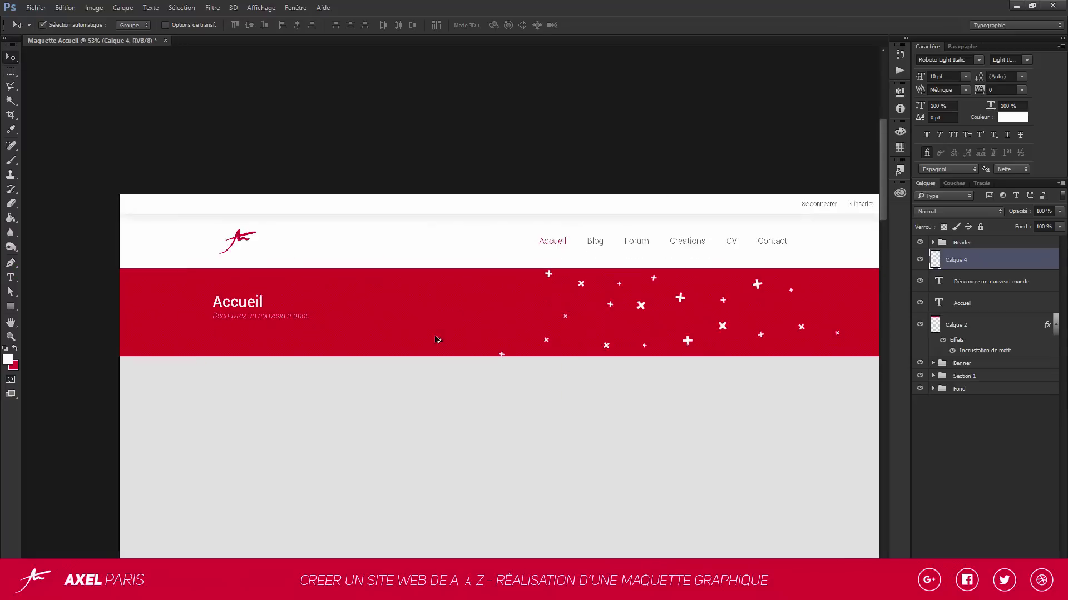
pyautogui.scroll(1, 439, 369)
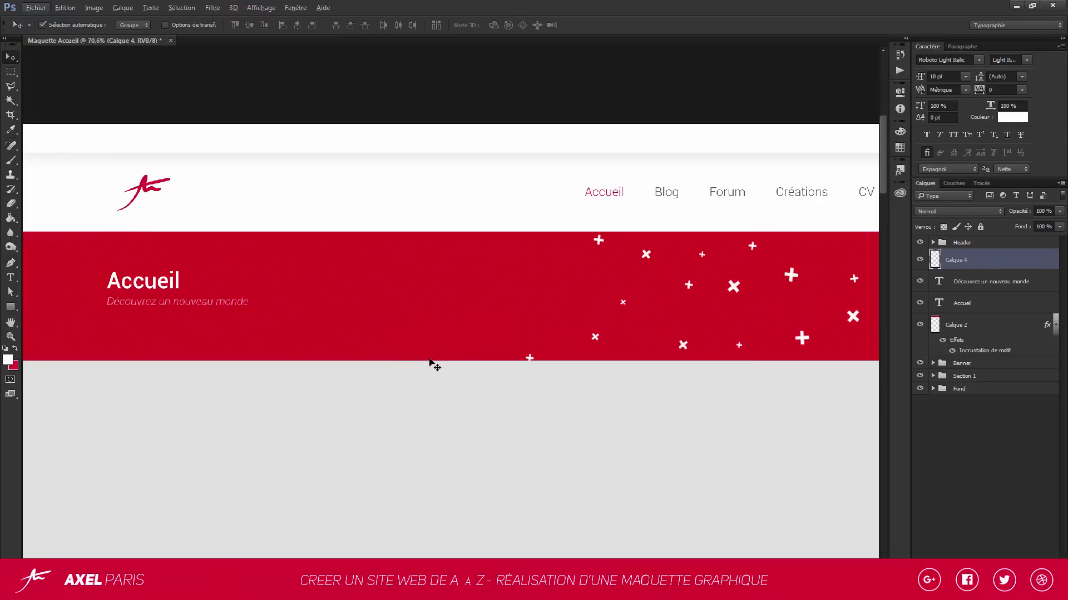
# Rename the Calque 4 layer as cross
pyautogui.doubleClick(955, 260)
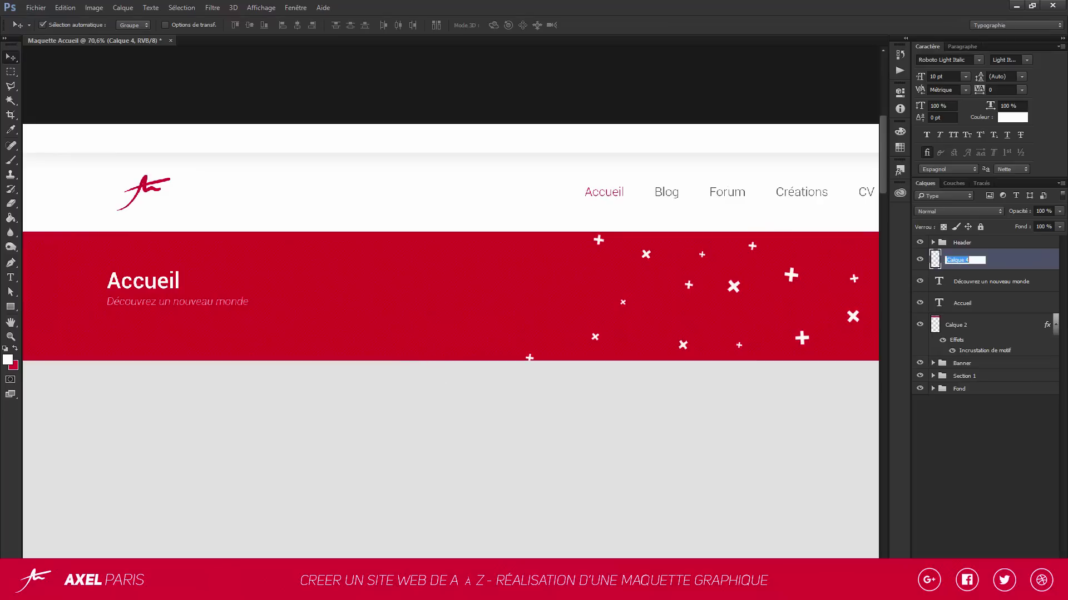
pyautogui.write('star')
pyautogui.write('cross')
pyautogui.press('Return')
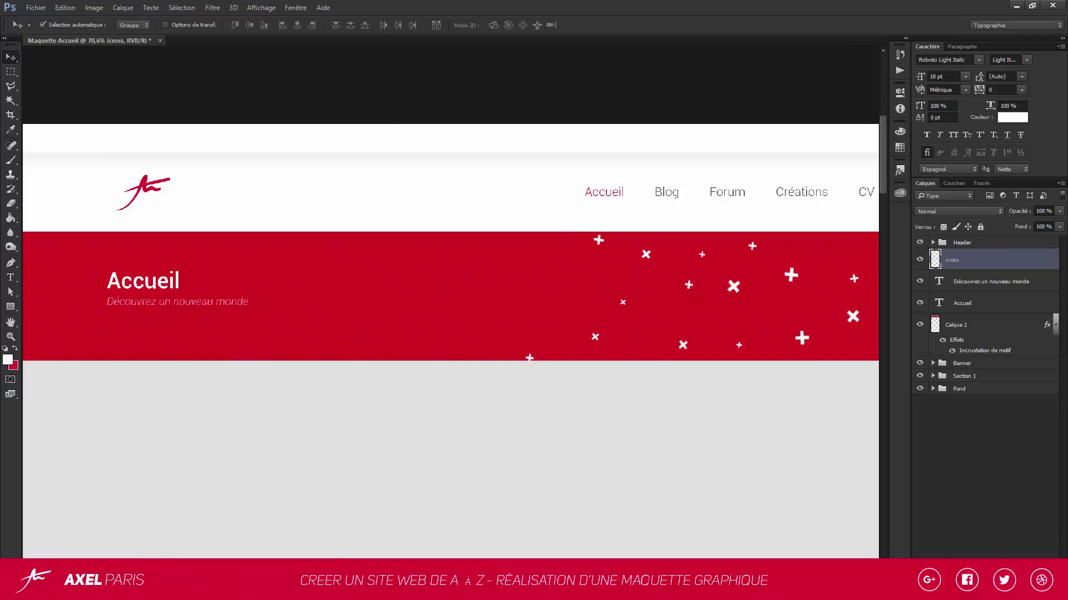
# Group the Découvrez un nouveau monde and Accueil text layers and name the group texte
pyautogui.click(990, 282)
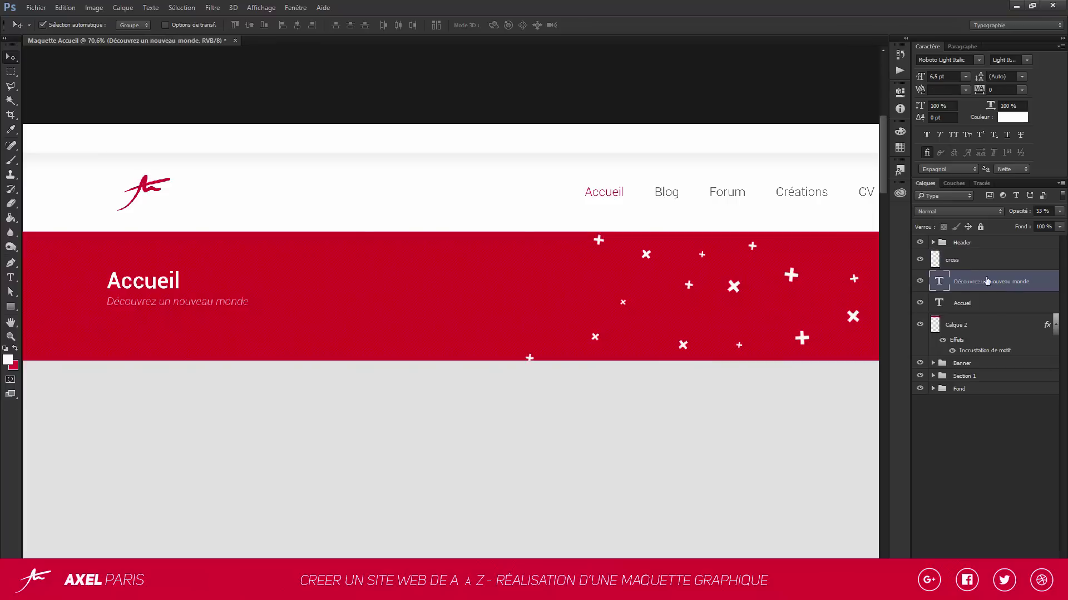
pyautogui.keyDown('shift'); pyautogui.click(997, 307); pyautogui.keyUp('shift')
pyautogui.hotkey('ctrl', 'g')
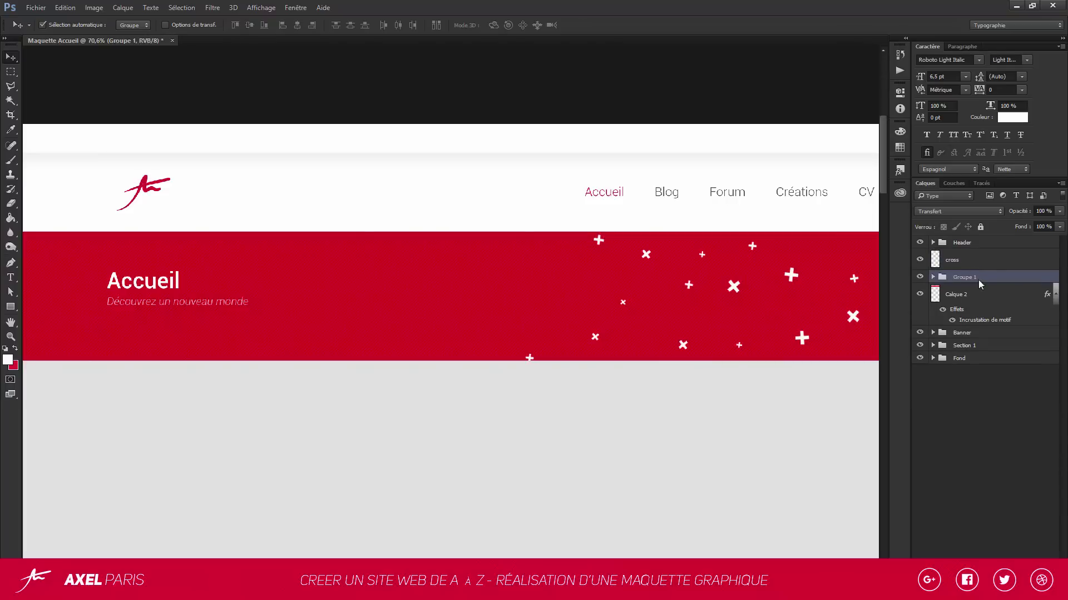
pyautogui.doubleClick(966, 277)
pyautogui.write('texte')
pyautogui.press('Return')
pyautogui.click(982, 266)
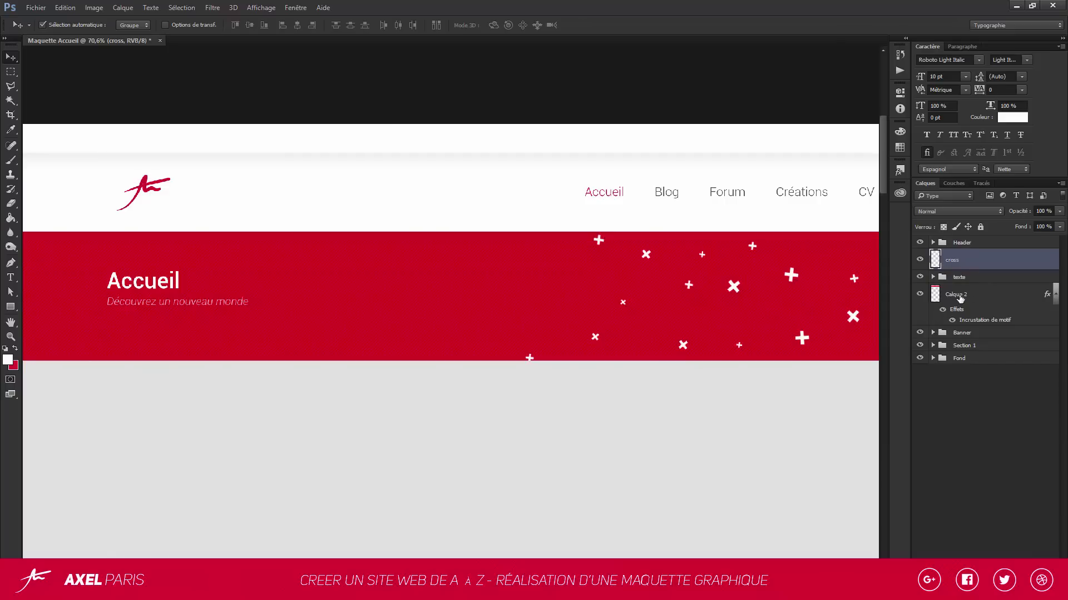
pyautogui.hotkey('ctrl', 'g')
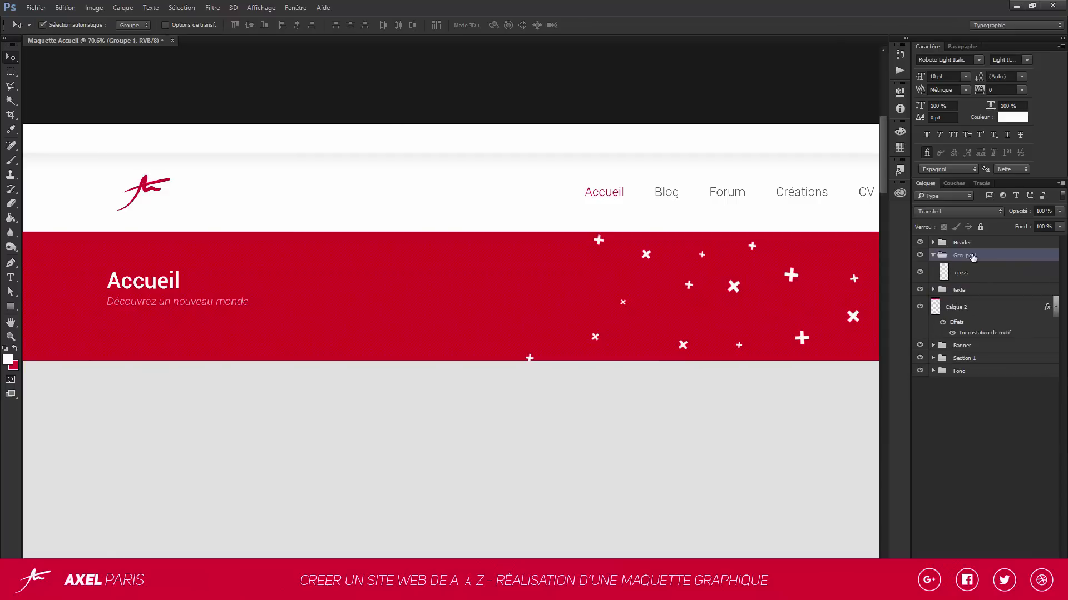
pyautogui.hotkey('ctrl', 'z')
# Rename the banner's Calque 2 layer as fond
pyautogui.click(970, 293)
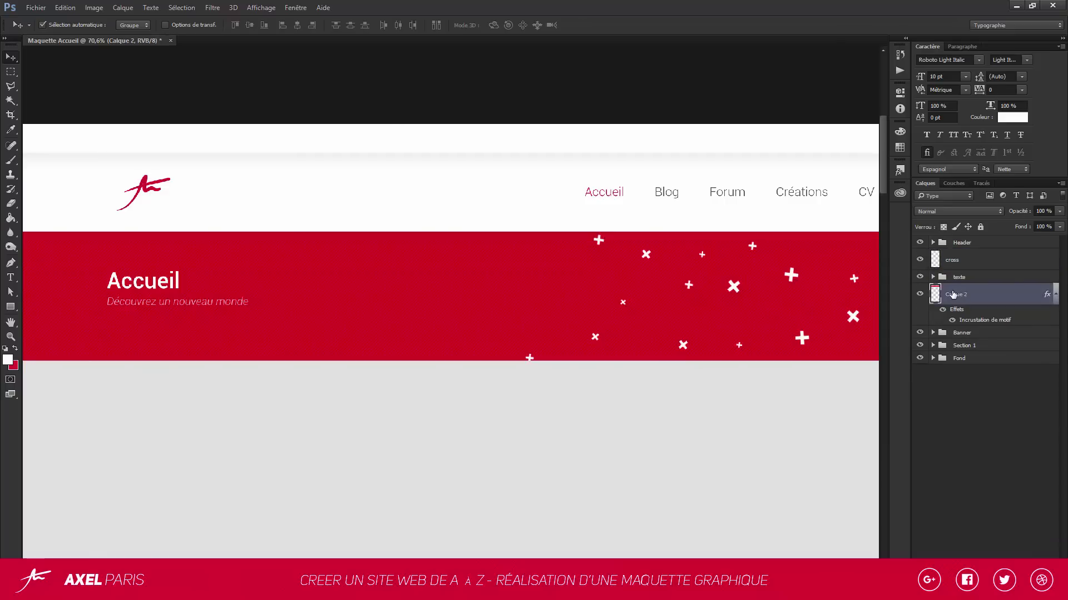
pyautogui.doubleClick(967, 295)
pyautogui.write('fond')
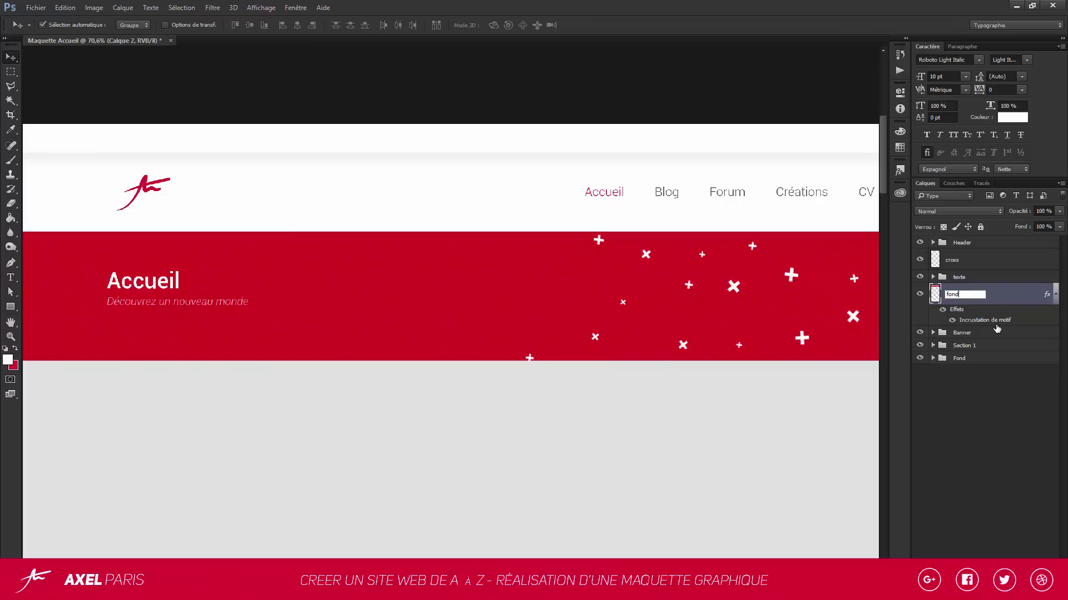
pyautogui.press('Return')
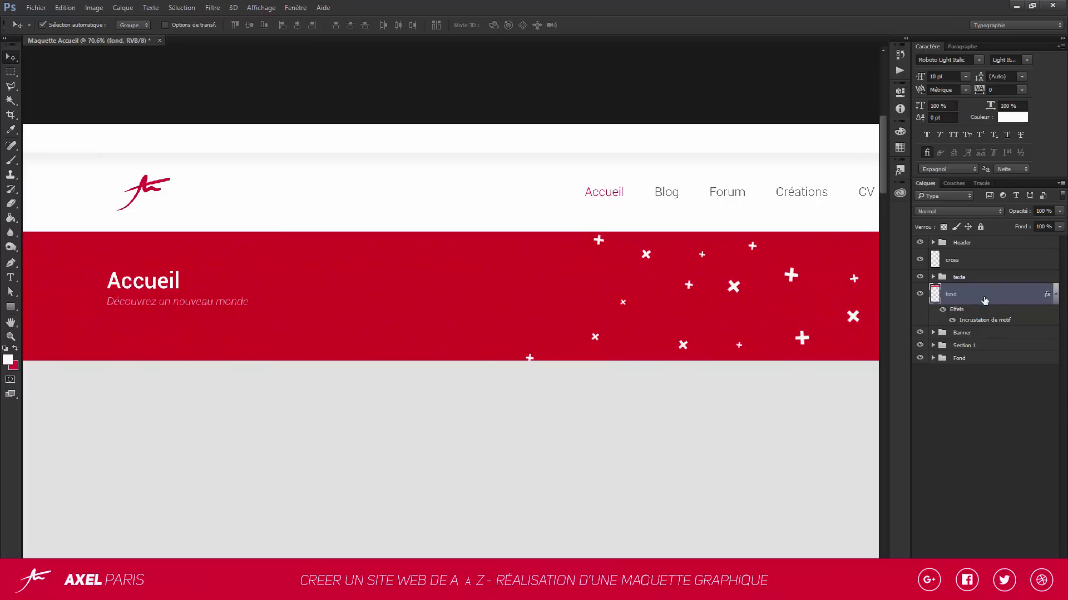
# Move the cross layer, the texte group and the fond layer together into the Banner group
pyautogui.keyDown('shift'); pyautogui.click(959, 260); pyautogui.keyUp('shift')
pyautogui.moveTo(970, 275); pyautogui.dragTo(971, 347)
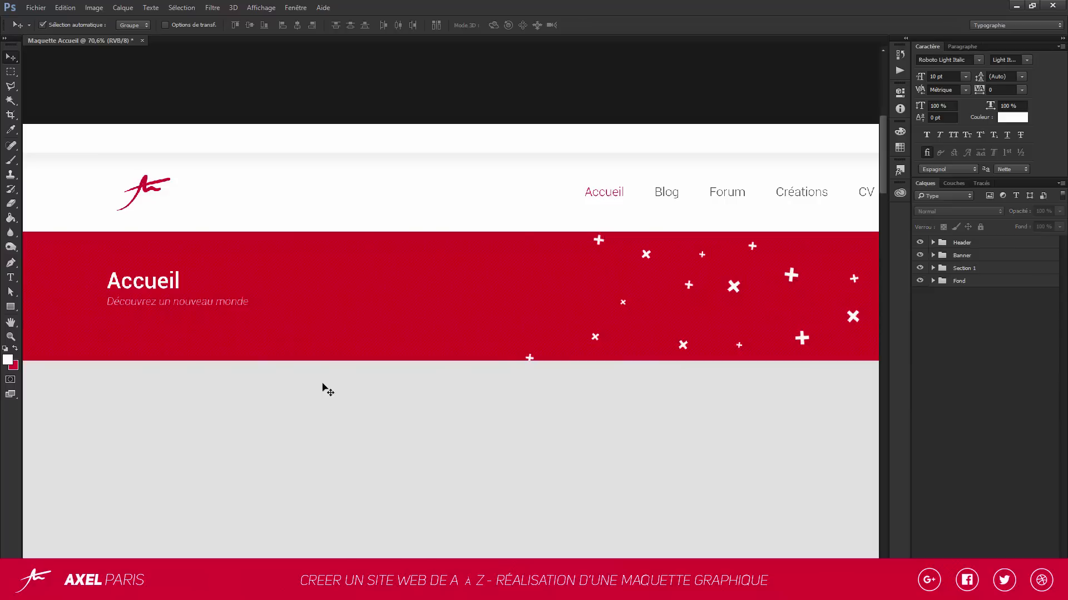
pyautogui.scroll(-3, 425, 370)
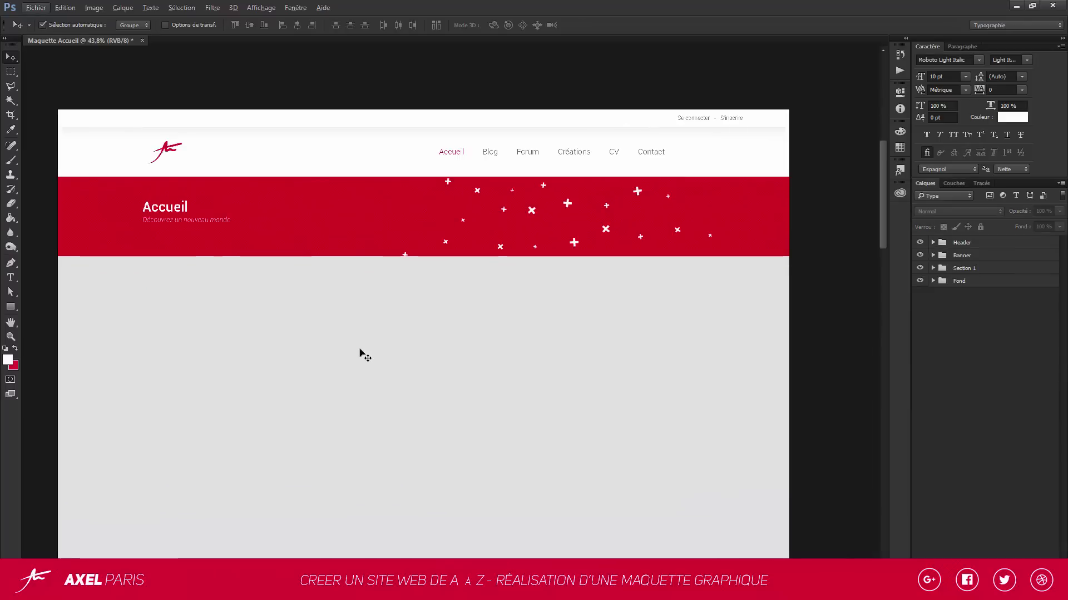
pyautogui.scroll(-2, 364, 354)
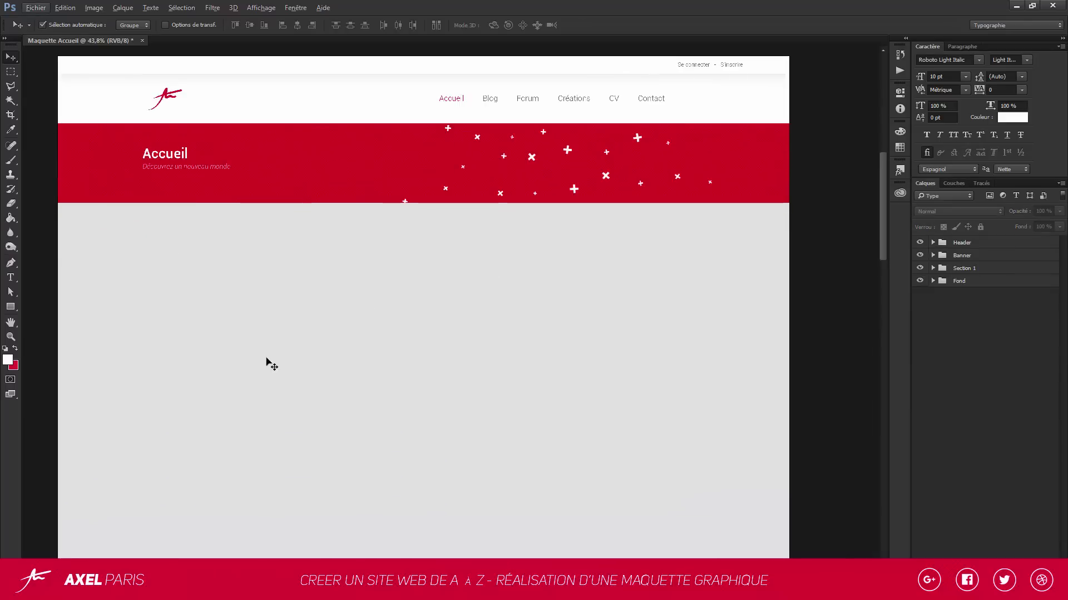
# Add a new layer above Backgound in the Fond group and name it fond
pyautogui.click(962, 269)
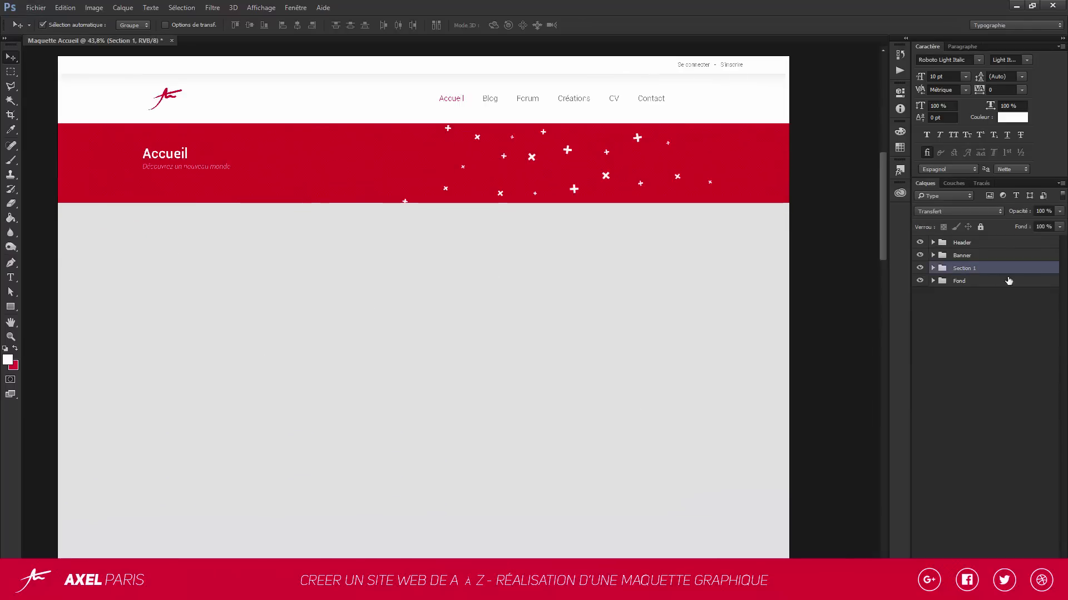
pyautogui.click(945, 281)
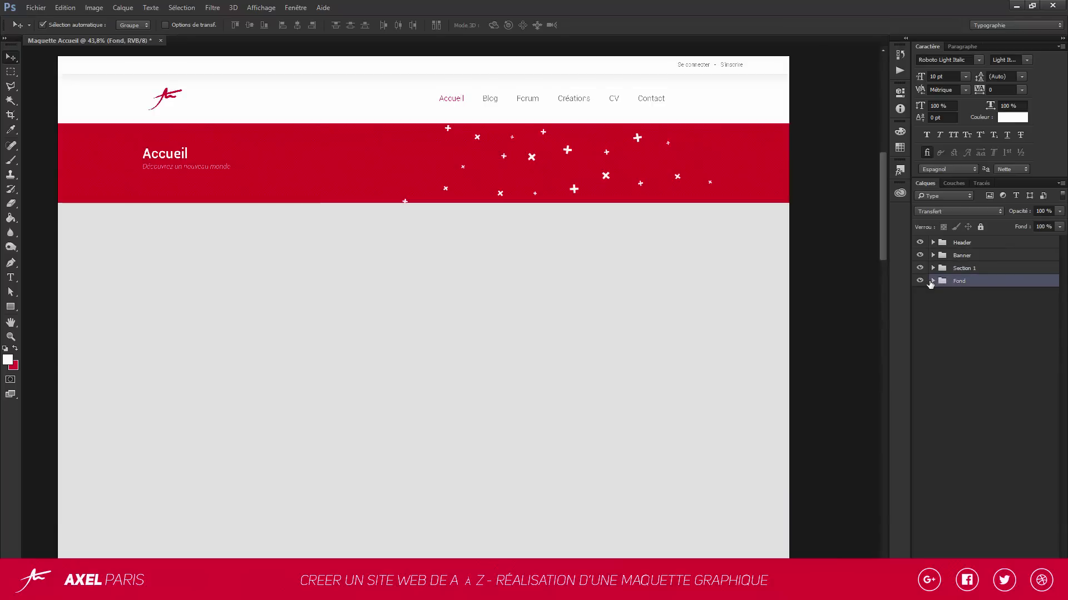
pyautogui.click(932, 280)
pyautogui.click(979, 300)
pyautogui.click(1018, 573)
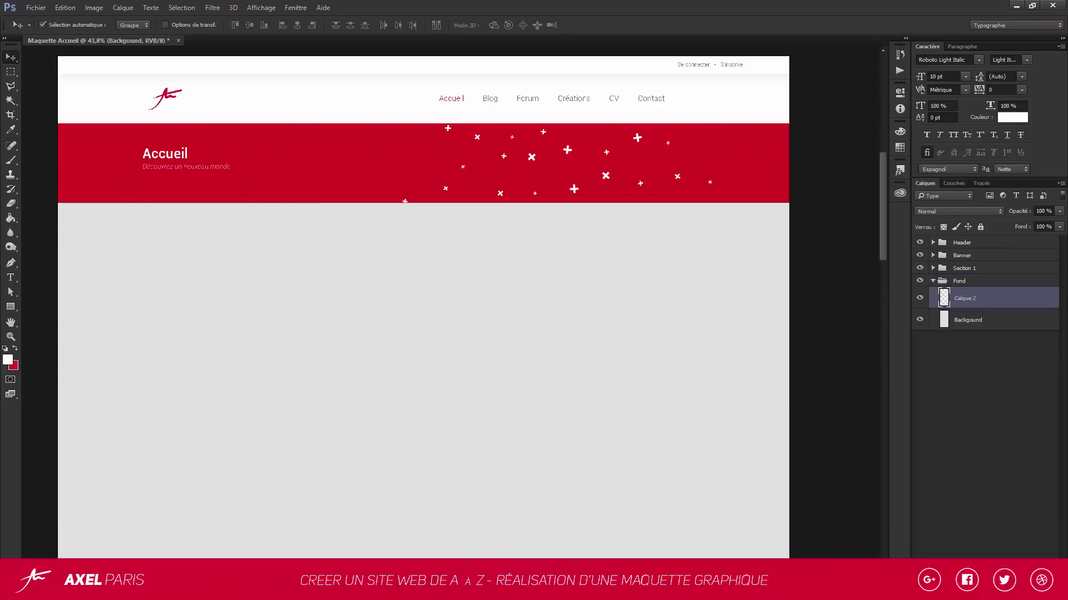
pyautogui.doubleClick(966, 298)
pyautogui.write('f')
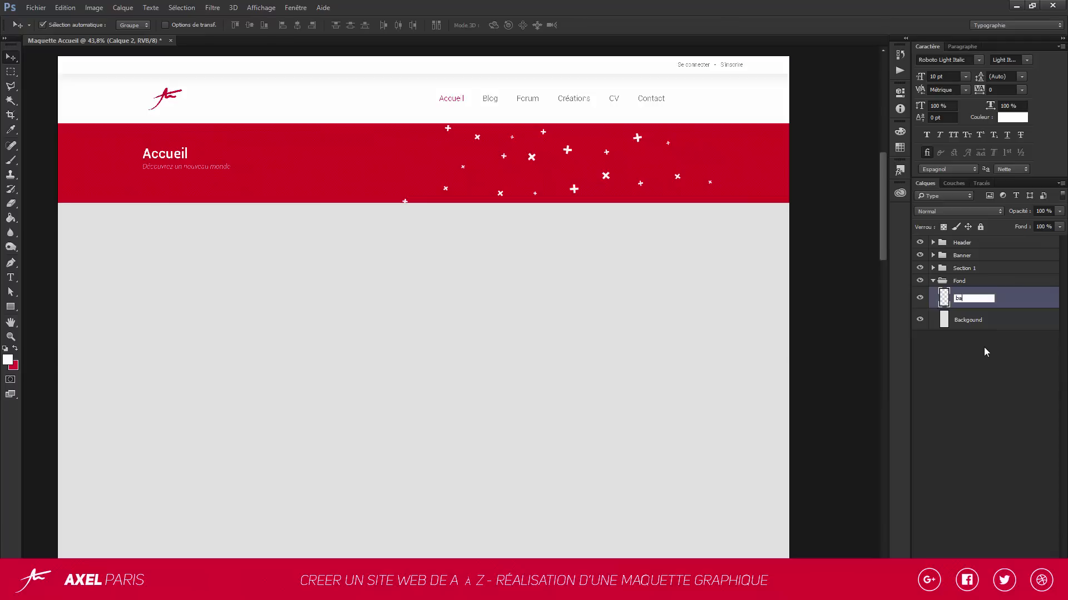
pyautogui.write('ond')
pyautogui.press('Return')
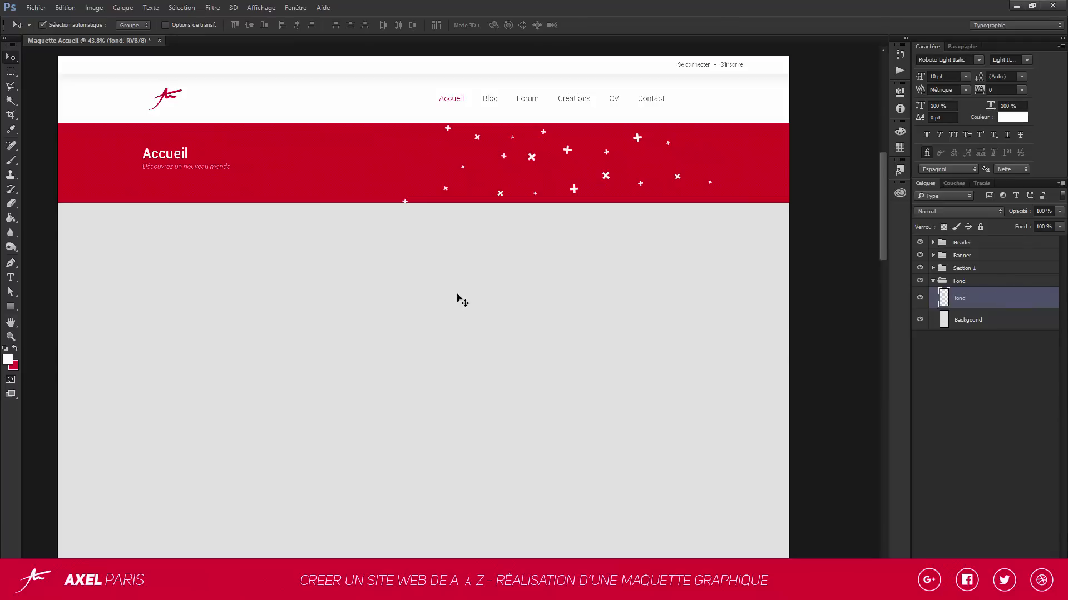
# Select a tall rectangle on the grey page area just below the banner, fill it with white and deselect
pyautogui.click(10, 71)
pyautogui.scroll(-3, 468, 509)
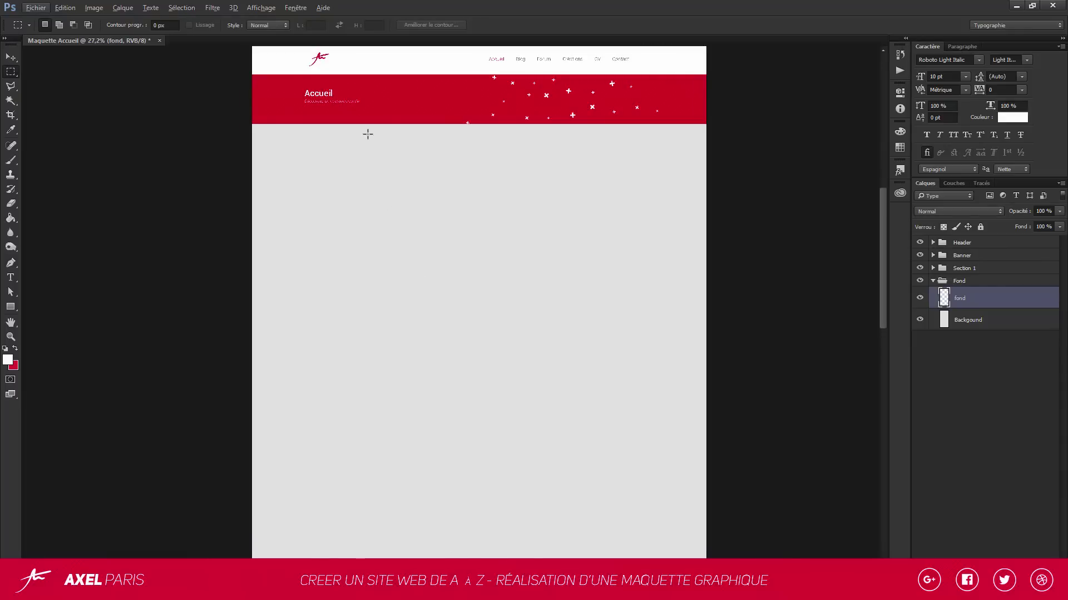
pyautogui.moveTo(366, 132); pyautogui.dragTo(650, 510)
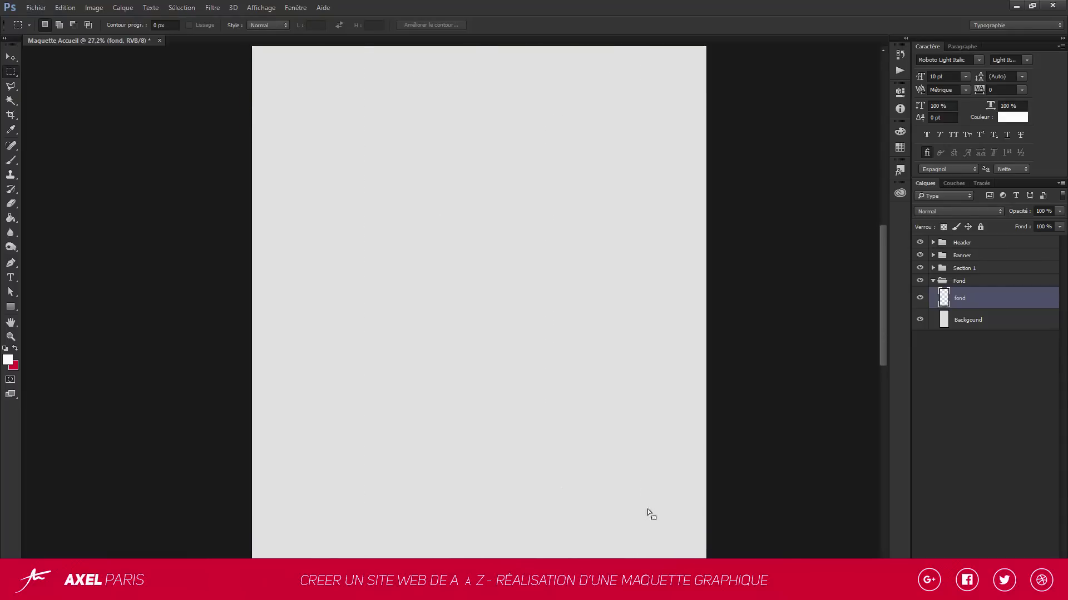
pyautogui.click(8, 360)
pyautogui.press('Return')
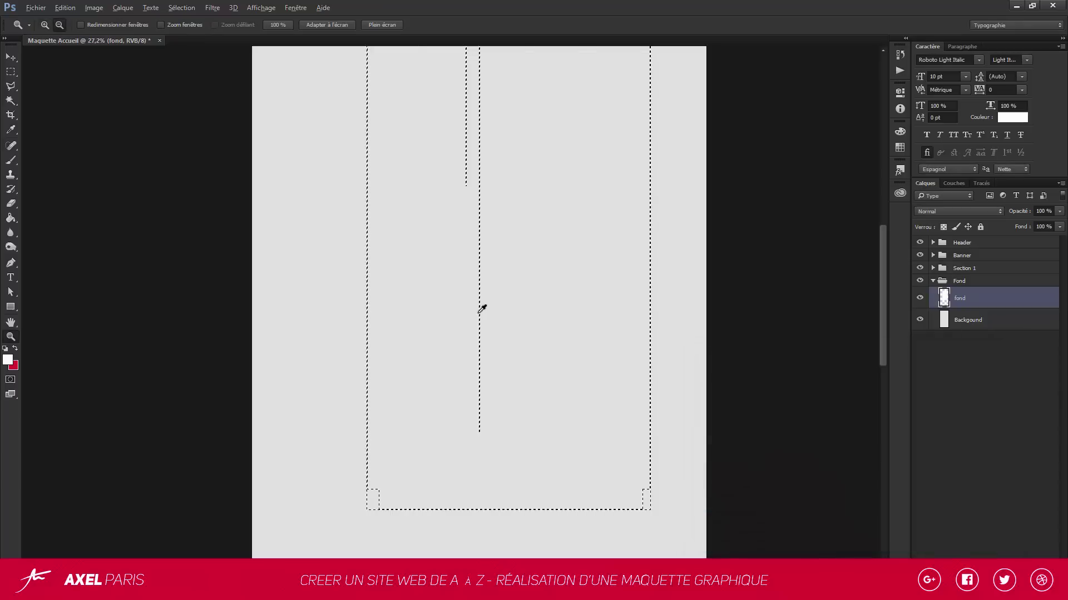
pyautogui.hotkey('alt', 'BackSpace')
pyautogui.click(12, 53)
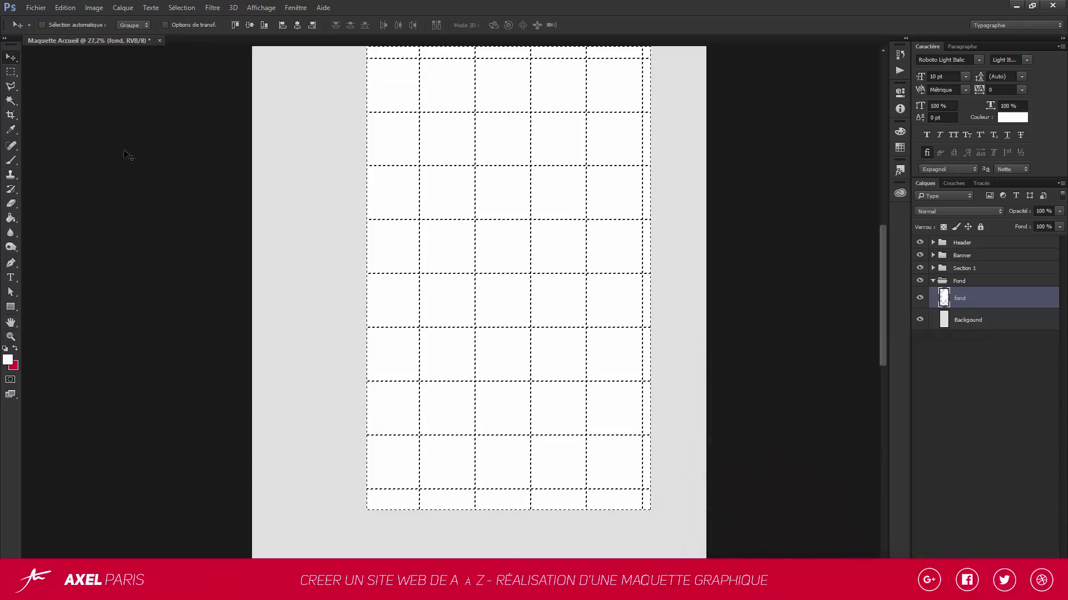
pyautogui.hotkey('ctrl', 'd')
pyautogui.scroll(2, 529, 267)
pyautogui.scroll(-6, 602, 503)
pyautogui.scroll(2, 547, 99)
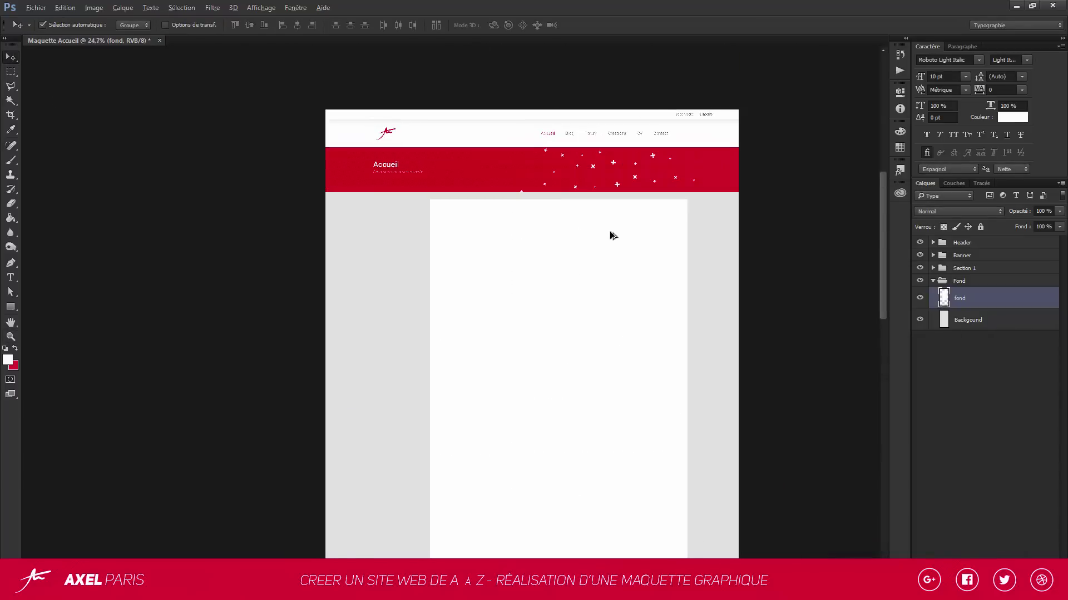
# Widen the white rectangle to about 112% and move it down and left, close to the logo's left edge
pyautogui.hotkey('ctrl', 't')
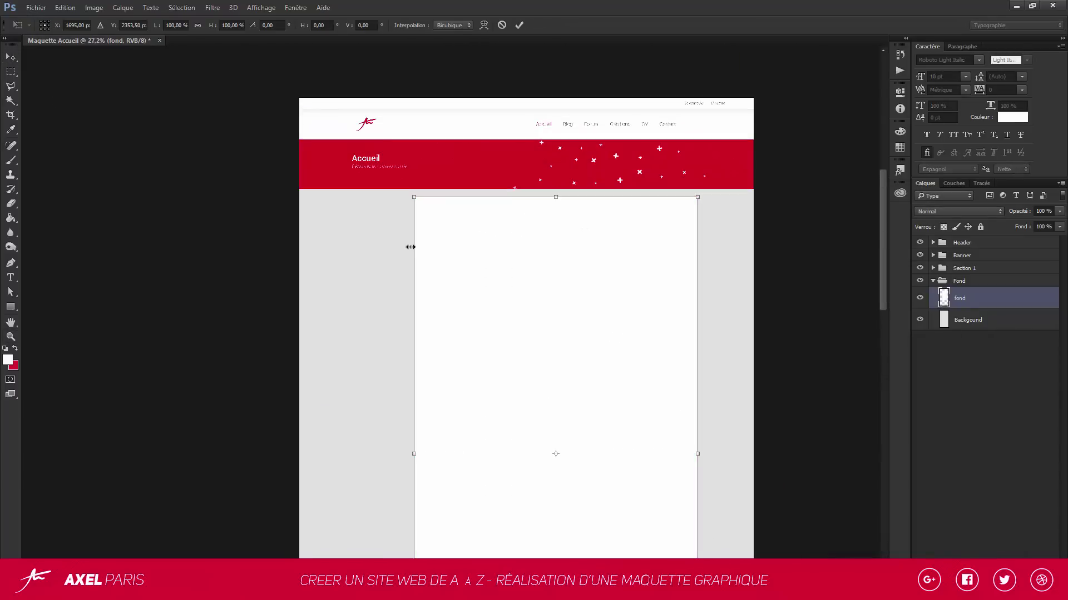
pyautogui.moveTo(410, 246); pyautogui.dragTo(379, 247)
pyautogui.moveTo(494, 258); pyautogui.dragTo(465, 269)
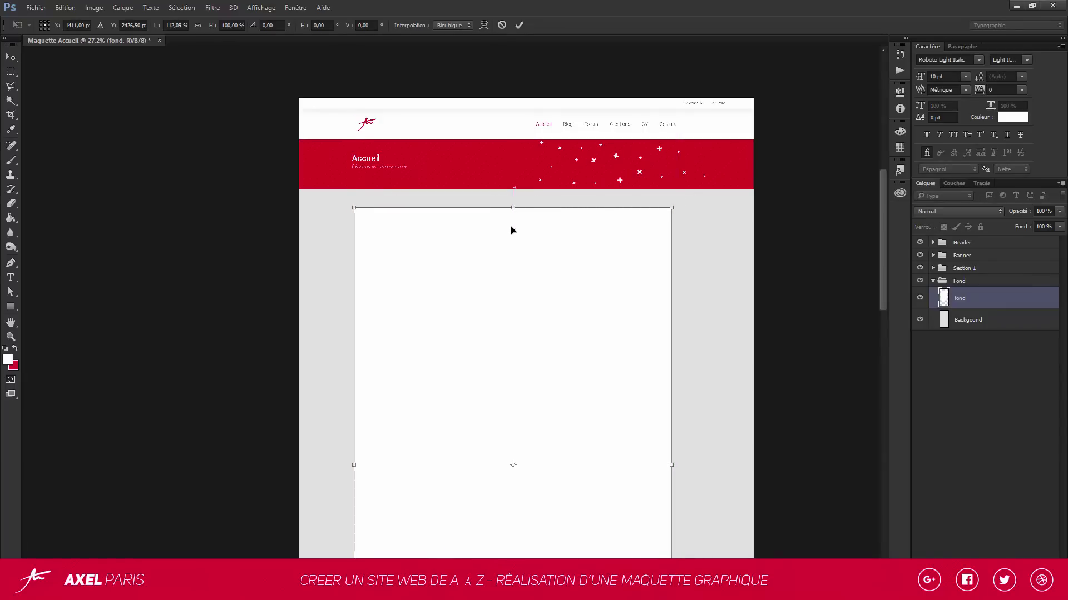
pyautogui.moveTo(512, 231); pyautogui.dragTo(510, 231)
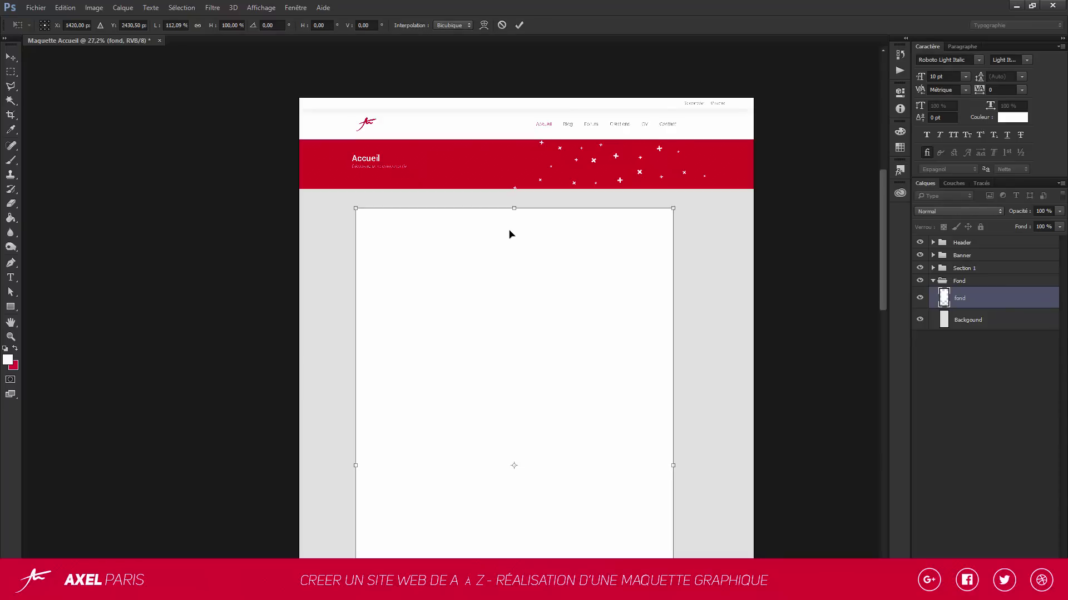
pyautogui.moveTo(520, 238)
pyautogui.mouseDown()
pyautogui.moveTo(510, 238)
pyautogui.moveTo(519, 239)
pyautogui.mouseUp()
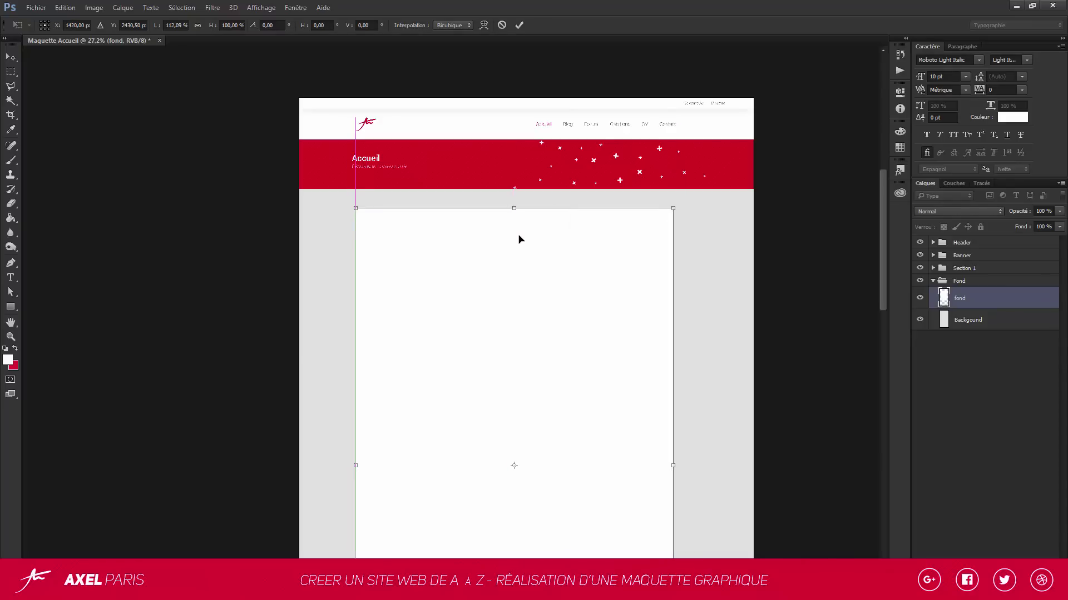
pyautogui.scroll(2, 519, 208)
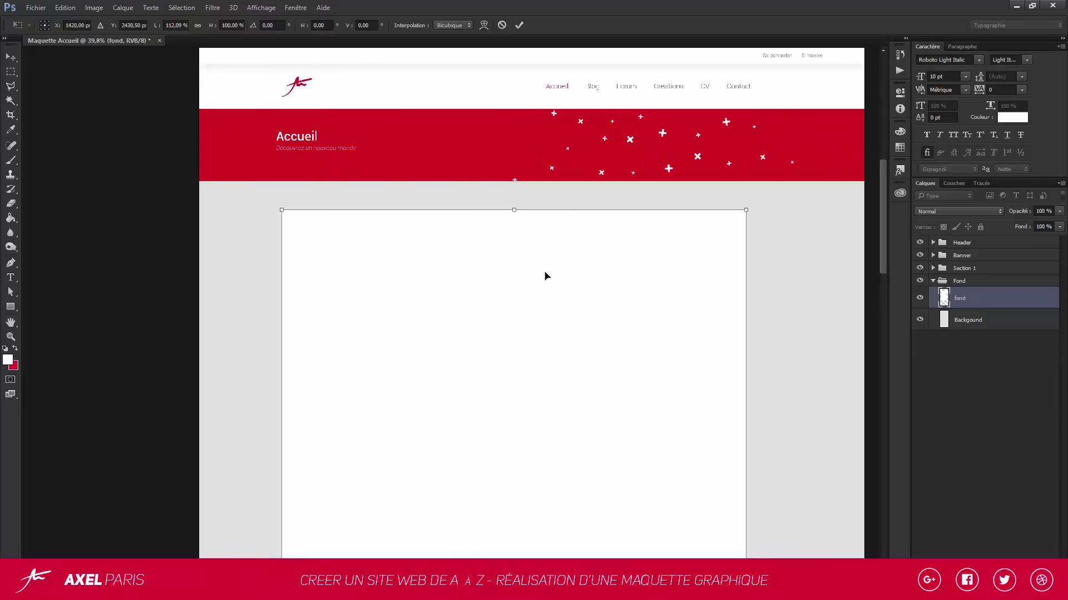
pyautogui.moveTo(517, 265)
pyautogui.mouseDown()
pyautogui.moveTo(510, 258)
pyautogui.moveTo(520, 271)
pyautogui.mouseUp()
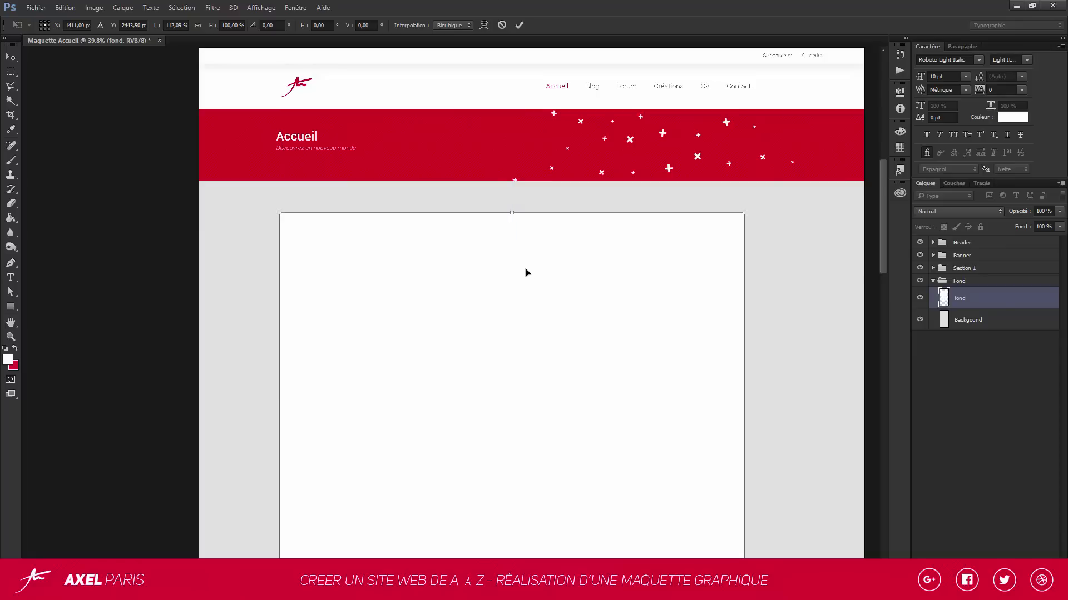
pyautogui.press('Return')
# Raise the white rectangle's upper edge towards the banner, stretching its height to about 101.4%
pyautogui.hotkey('ctrl', 't')
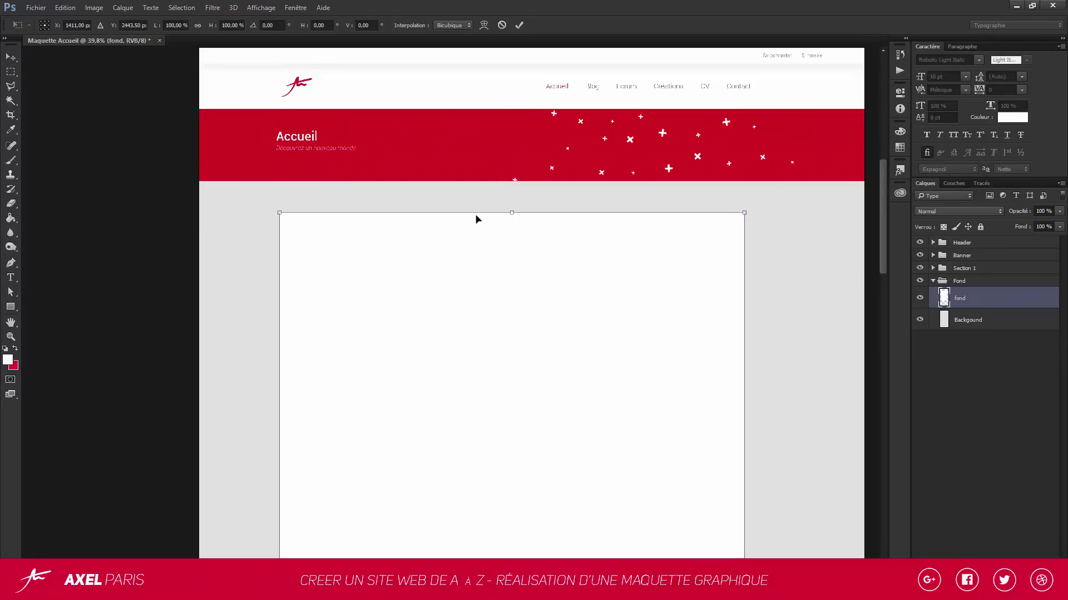
pyautogui.moveTo(491, 210); pyautogui.dragTo(492, 204)
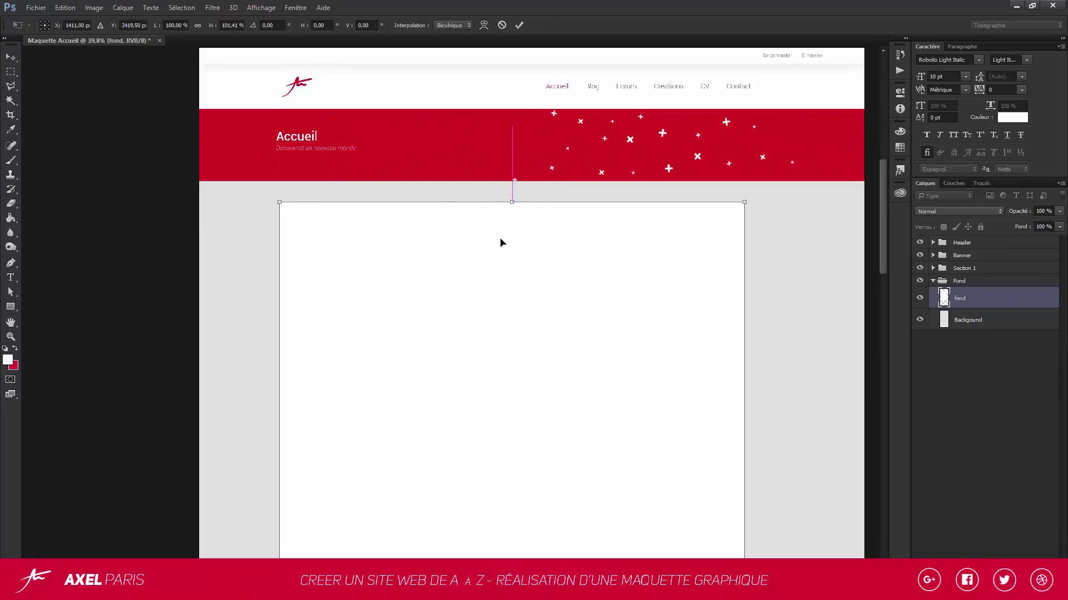
pyautogui.press('Return')
# Move the white rectangle right to centre it horizontally on the page below the banner, and dismiss the Skype notification
pyautogui.scroll(-2, 467, 248)
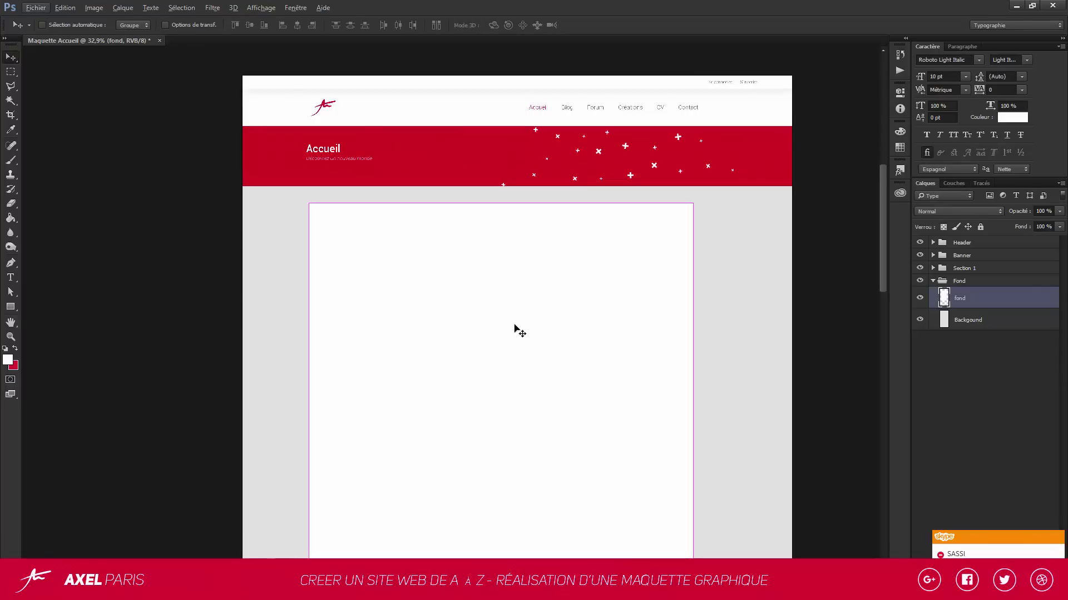
pyautogui.hotkey('ctrl', 't')
pyautogui.moveTo(535, 321); pyautogui.dragTo(553, 323)
pyautogui.press('Return')
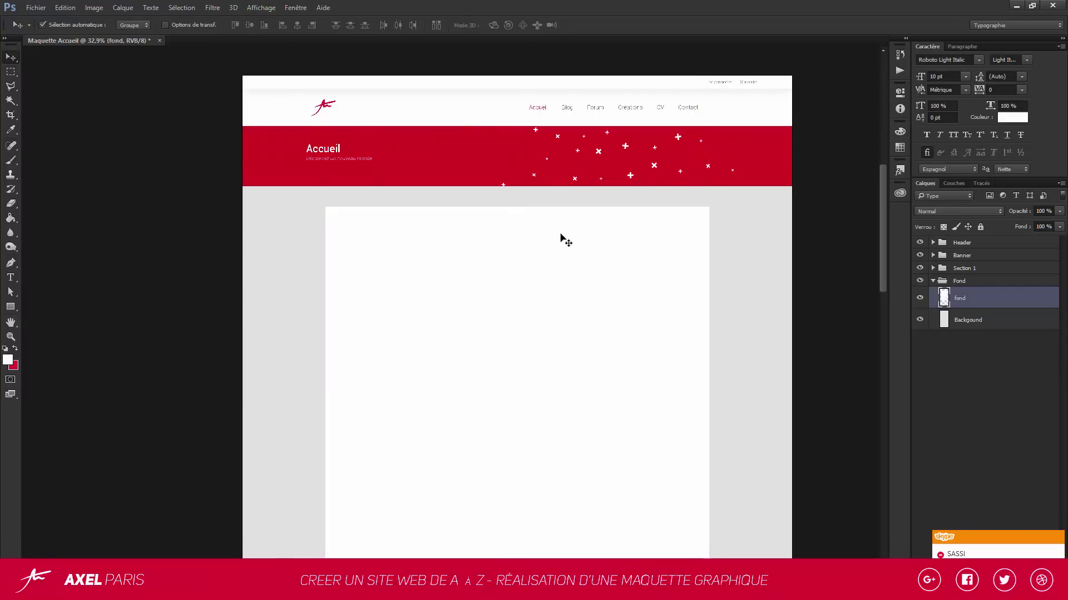
pyautogui.scroll(1, 570, 210)
pyautogui.scroll(1, 505, 208)
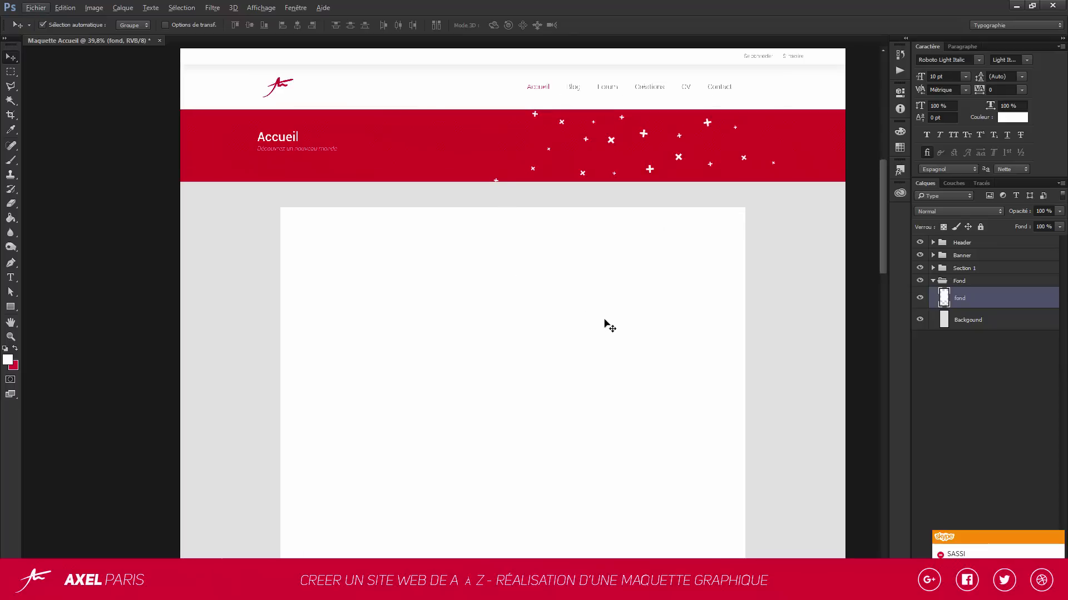
pyautogui.click(1059, 539)
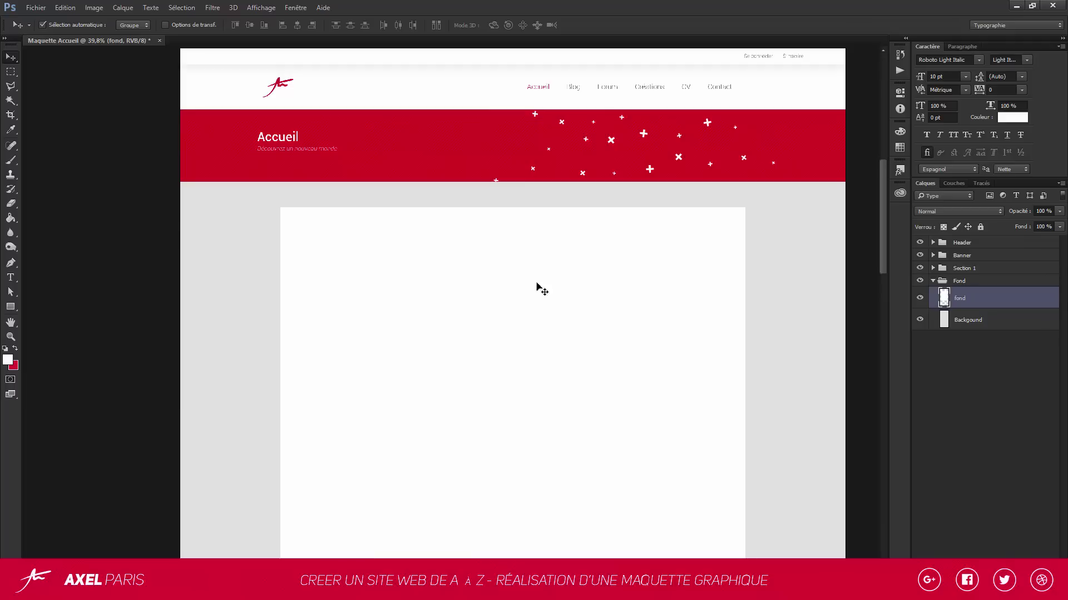
# Add the heading "Dernières vidéos" in Roboto Medium Italic, 10 pt, near the white area's upper-left corner, inside the Section 1 group
pyautogui.scroll(2, 562, 310)
pyautogui.click(10, 277)
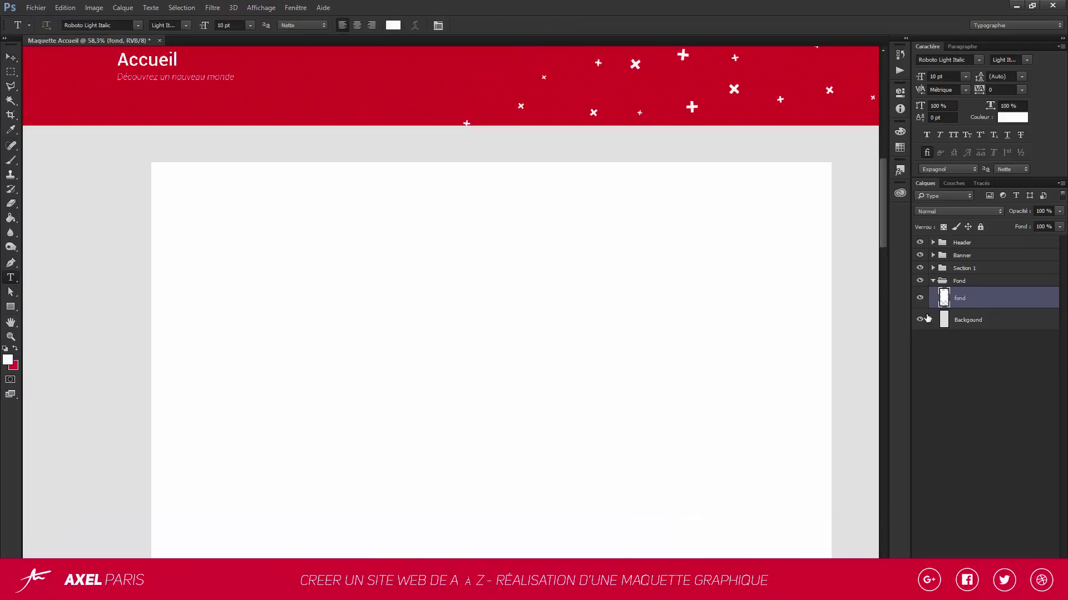
pyautogui.click(934, 282)
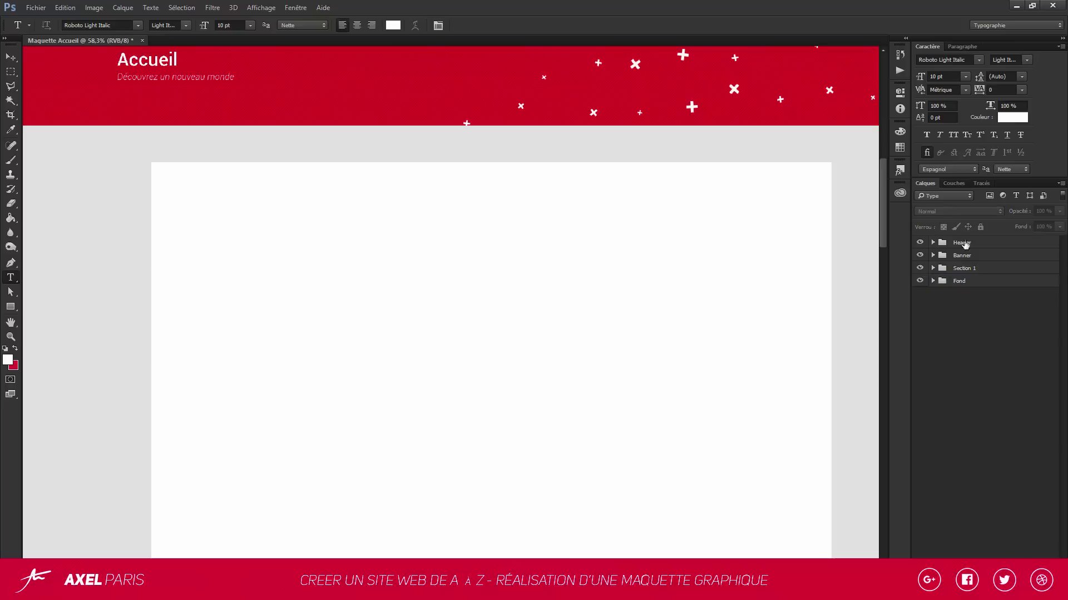
pyautogui.click(946, 268)
pyautogui.click(934, 269)
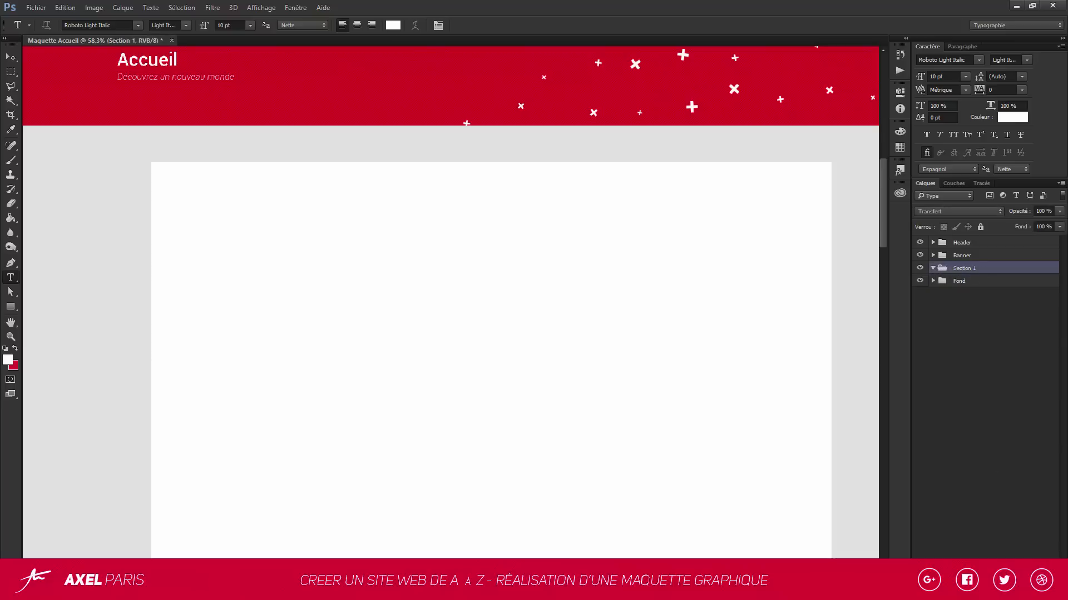
pyautogui.click(217, 227)
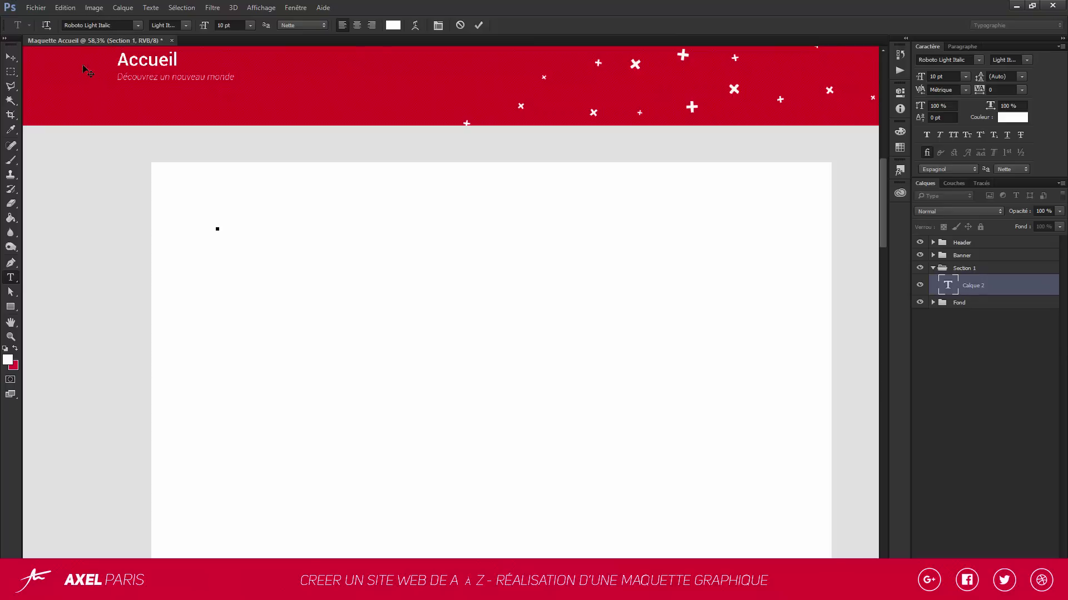
pyautogui.click(186, 26)
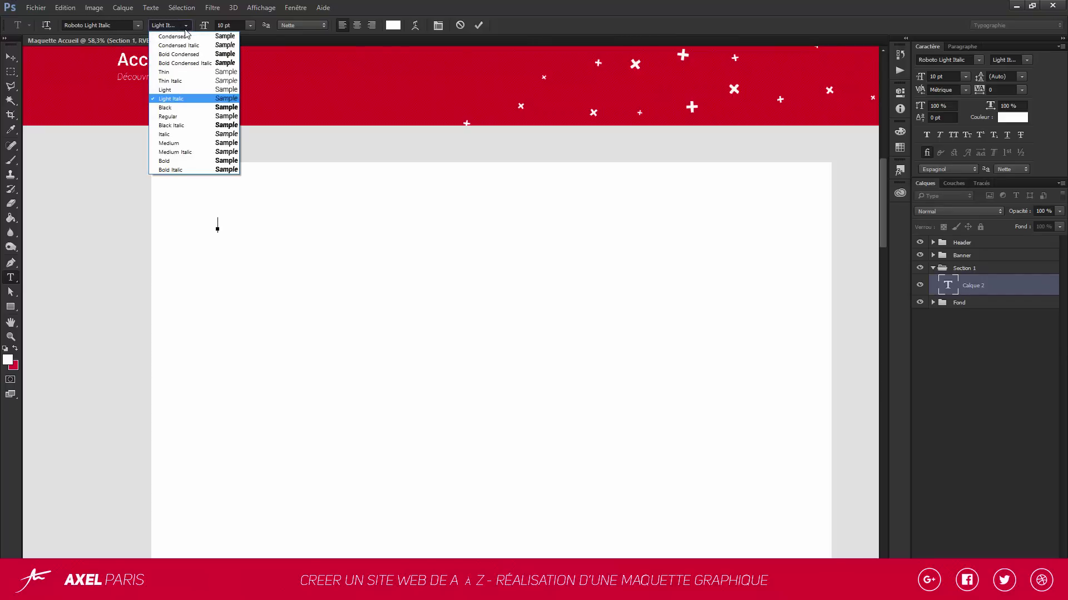
pyautogui.click(175, 152)
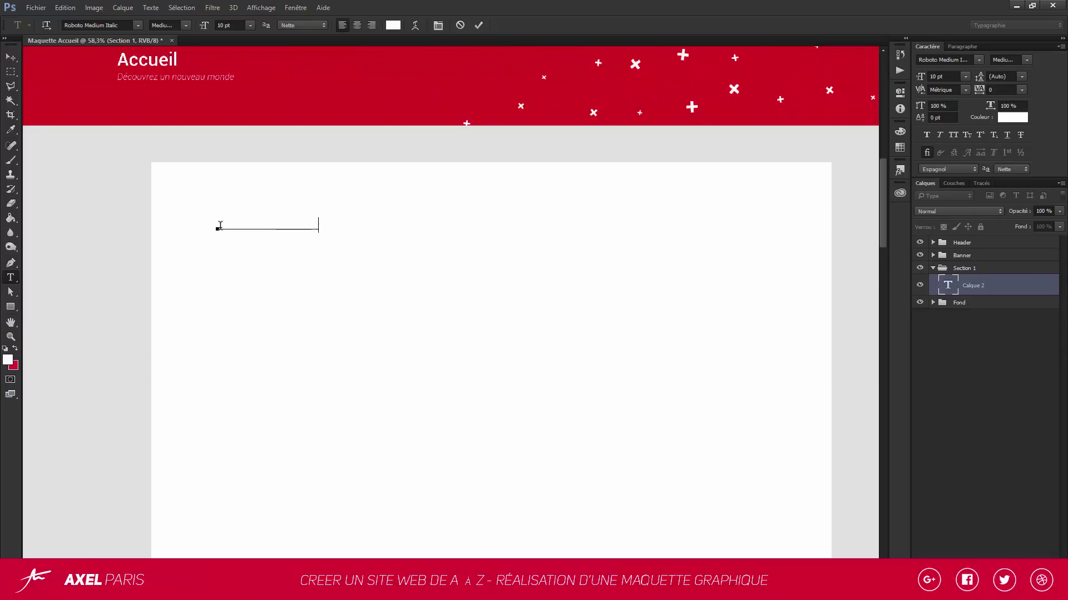
# Colour the whole "Dernières vidéos" heading dark brown, 603e3e
pyautogui.hotkey('ctrl', 'a')
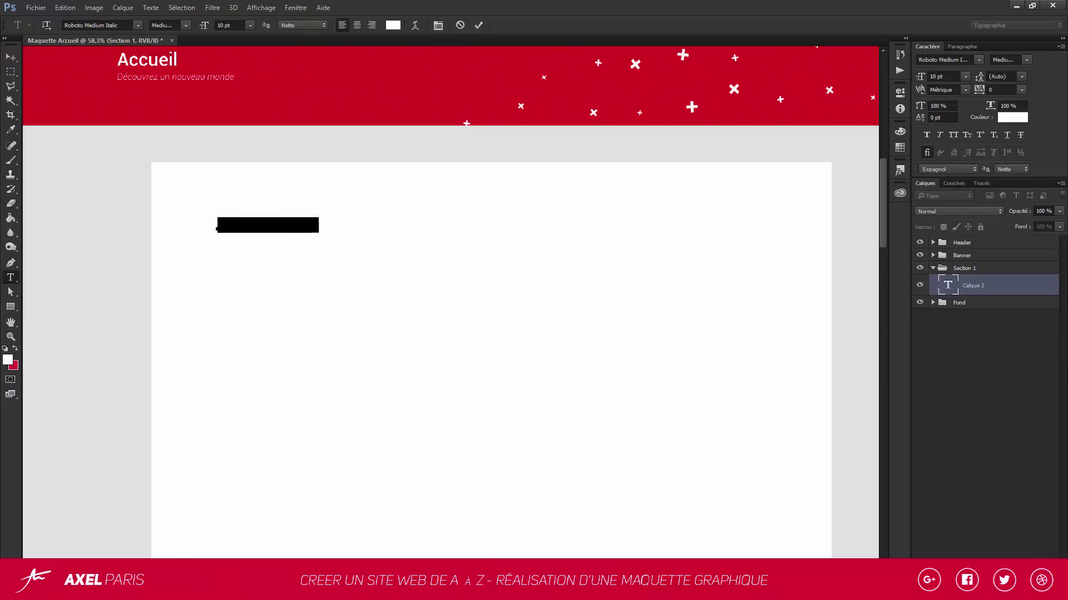
pyautogui.click(397, 32)
pyautogui.click(741, 458)
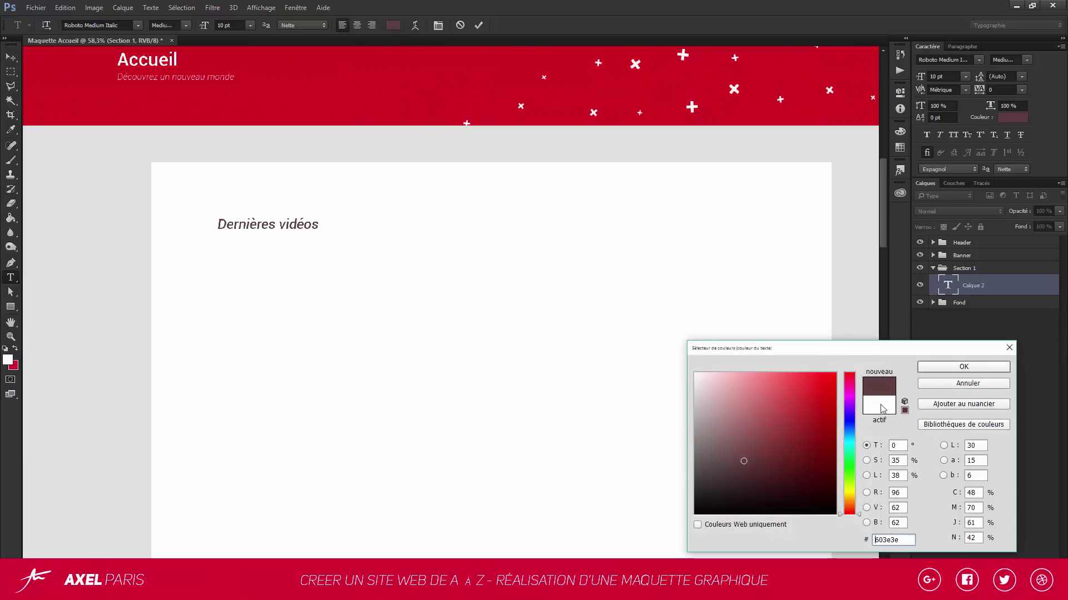
pyautogui.click(897, 365)
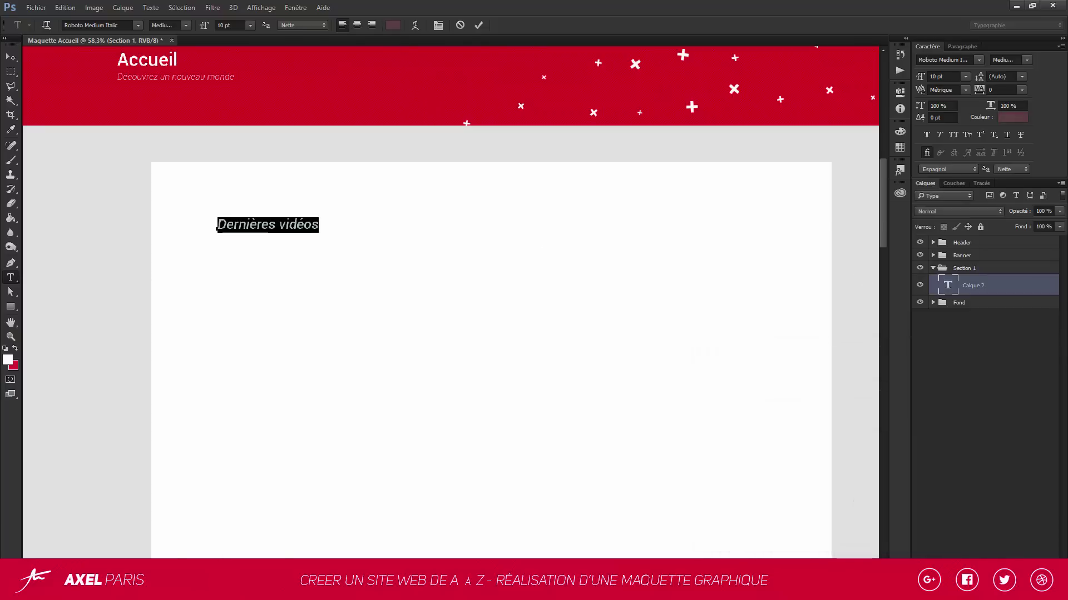
# Copy the colour code 1a1827 from Roboto font.txt in Notepad and apply it to the "Dernières vidéos" heading in Photoshop
pyautogui.hotkey('alt', 'Tab')
pyautogui.doubleClick(602, 341)
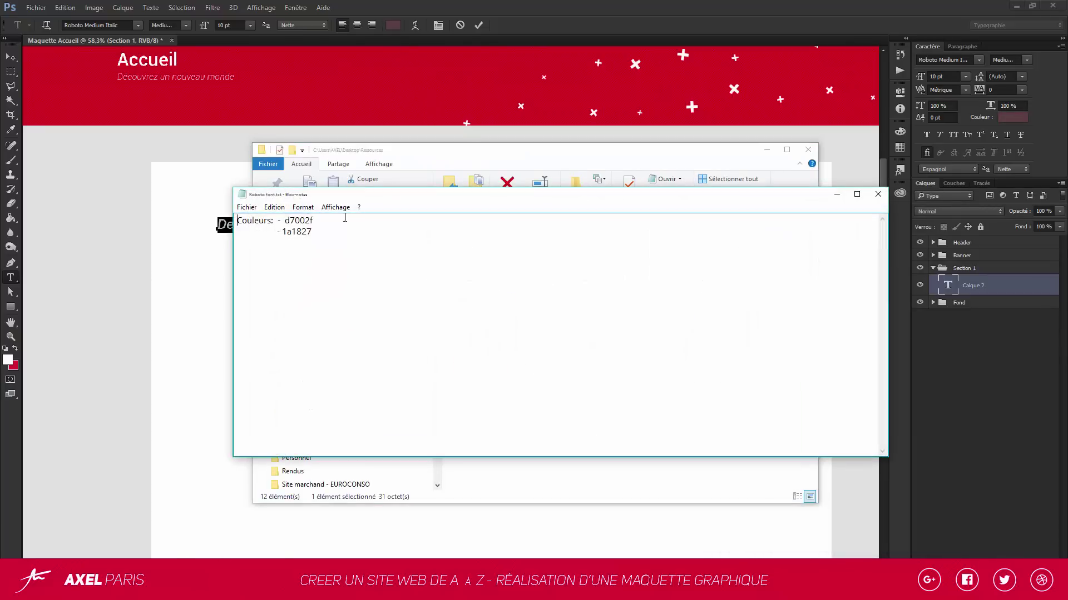
pyautogui.moveTo(312, 232); pyautogui.dragTo(283, 230)
pyautogui.hotkey('ctrl', 'c')
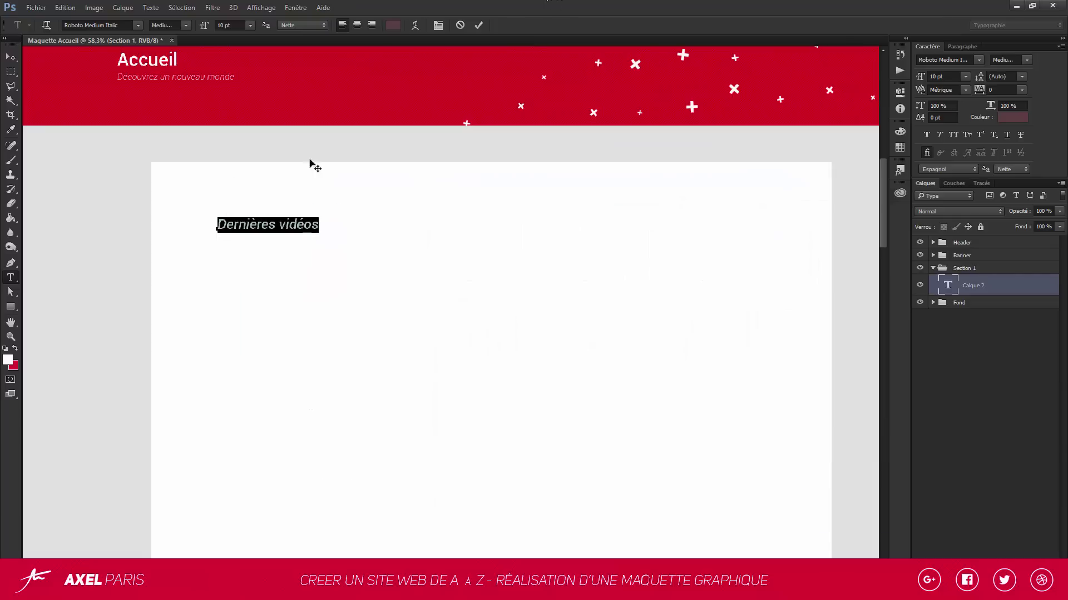
pyautogui.hotkey('alt', 'Tab')
pyautogui.click(393, 26)
pyautogui.hotkey('ctrl', 'v')
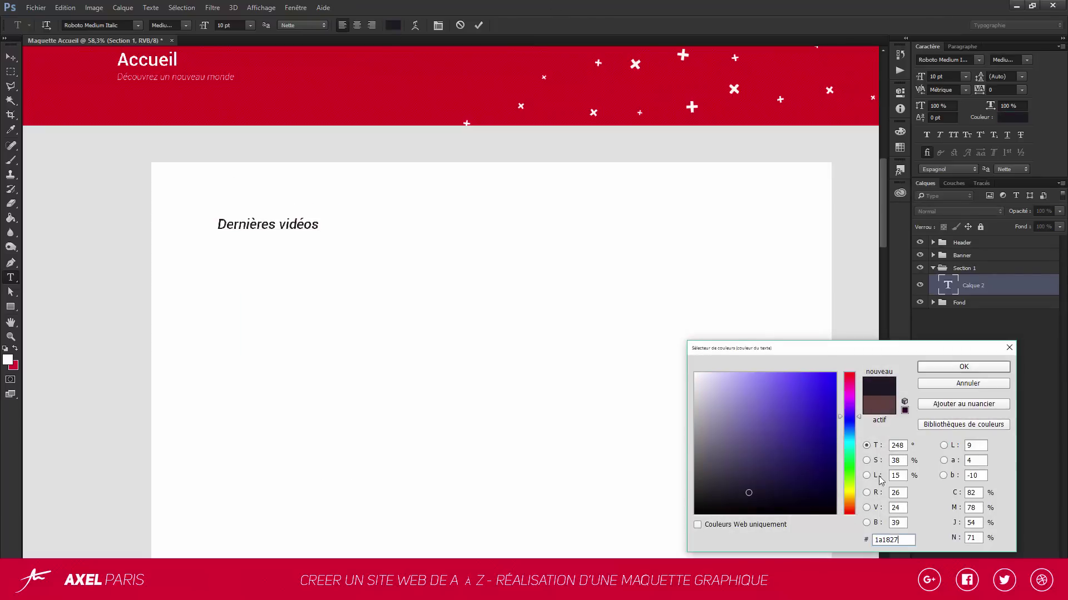
pyautogui.click(979, 372)
pyautogui.click(119, 188)
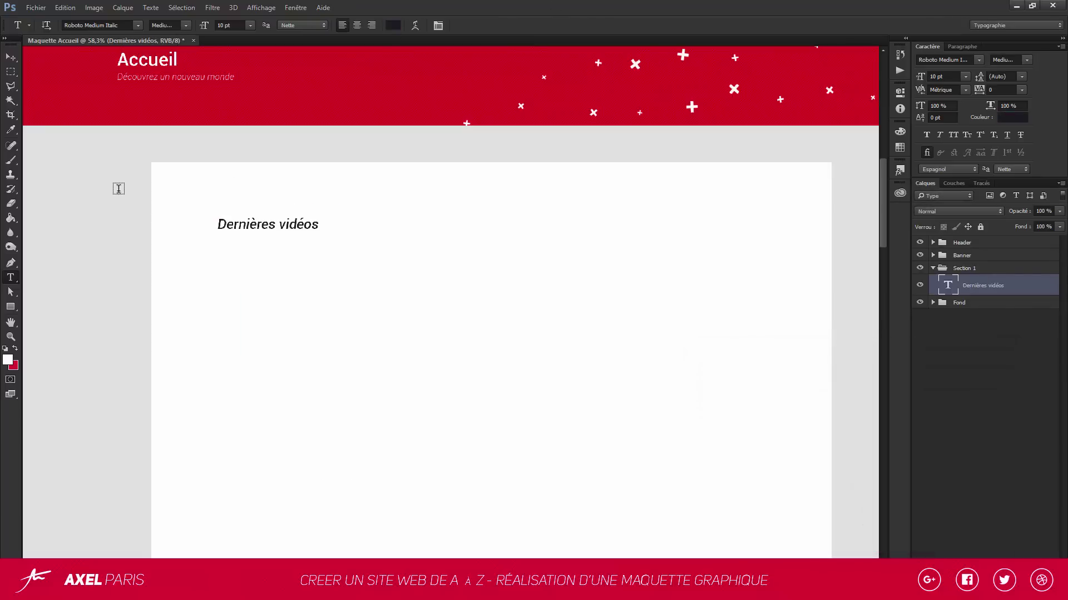
# Scale the "Dernières vidéos" heading down to about 8.44 pt and move it closer to the white area's upper-left corner
pyautogui.click(10, 58)
pyautogui.hotkey('ctrl', 't')
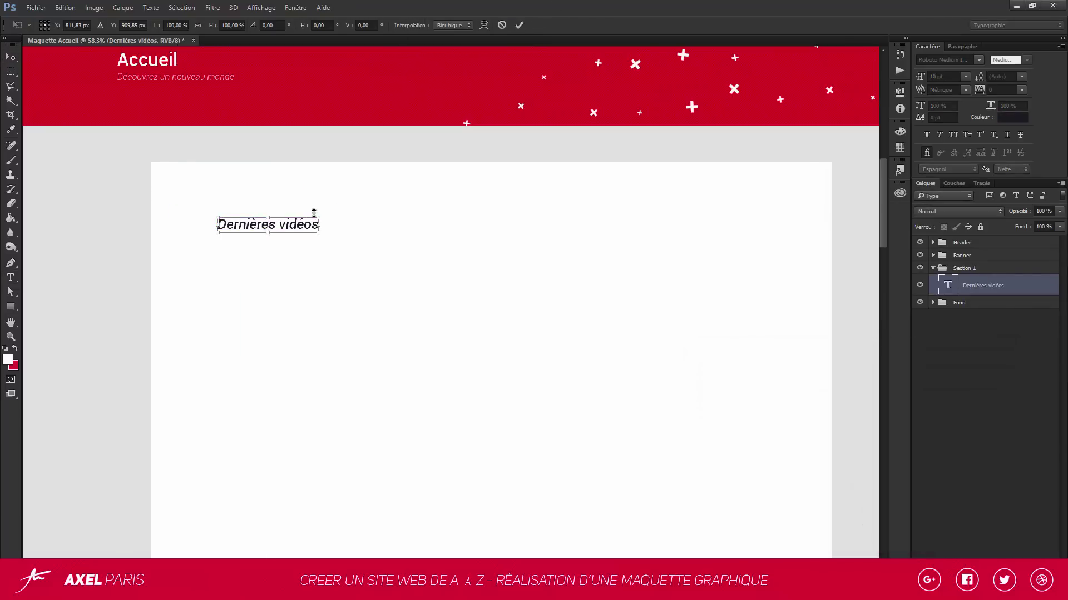
pyautogui.moveTo(319, 212); pyautogui.dragTo(256, 198)
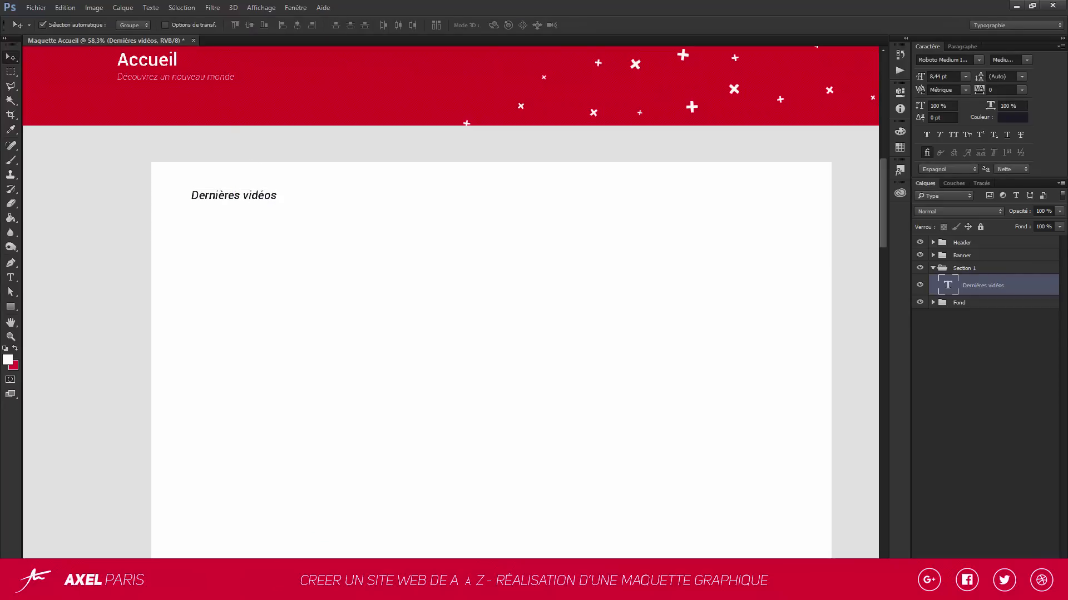
# Place video miniature 1.png, video miniature 2.png and video miniature 3.png from the Ressources folder into the Section 1 group
pyautogui.hotkey('alt', 'Tab')
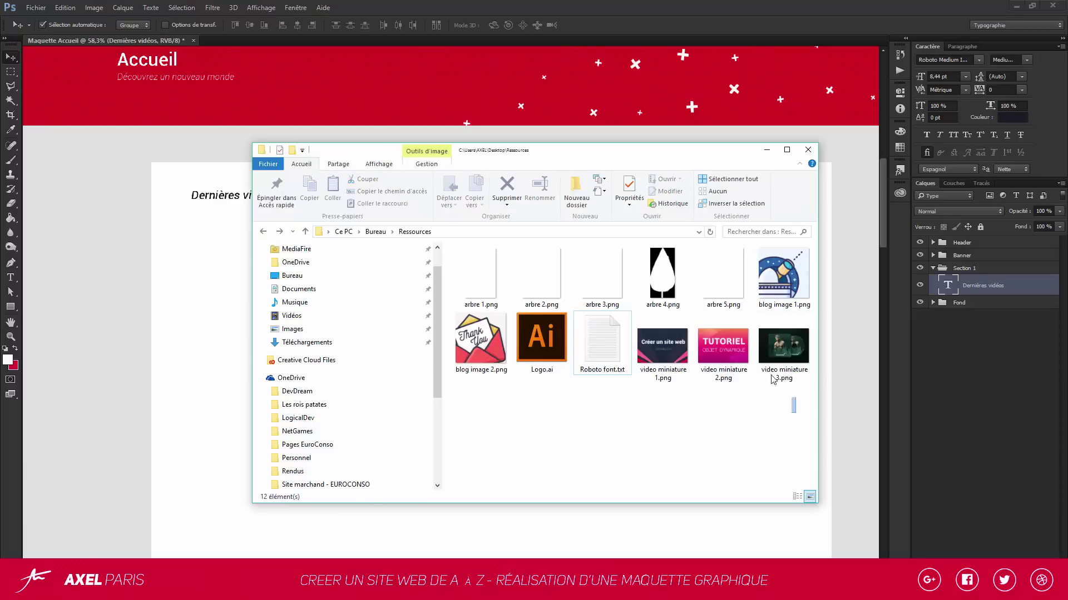
pyautogui.moveTo(789, 415); pyautogui.dragTo(195, 372)
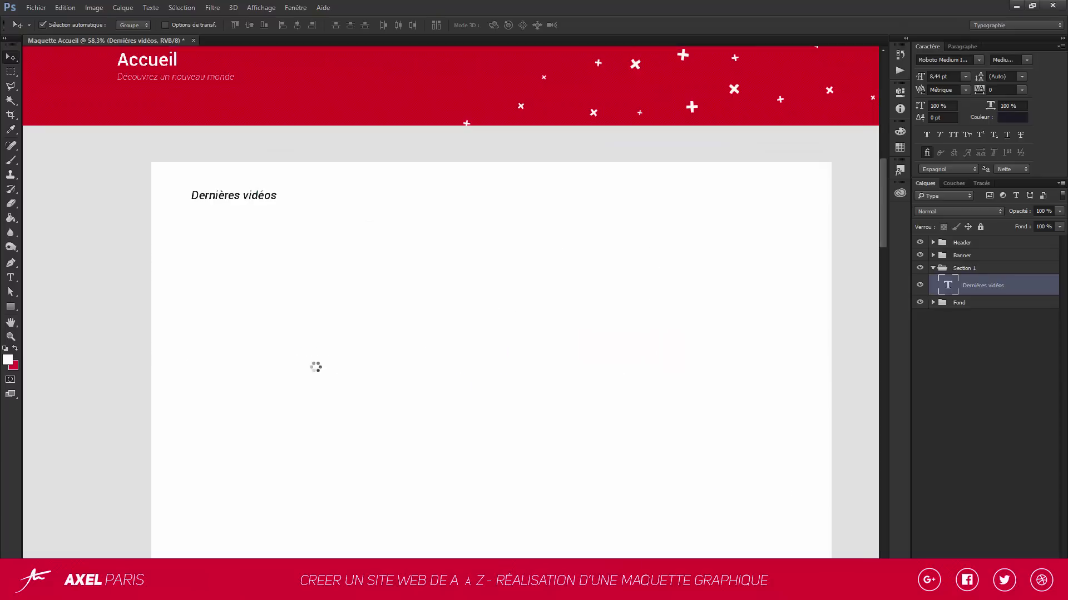
pyautogui.press('Return')
pyautogui.press('Return')
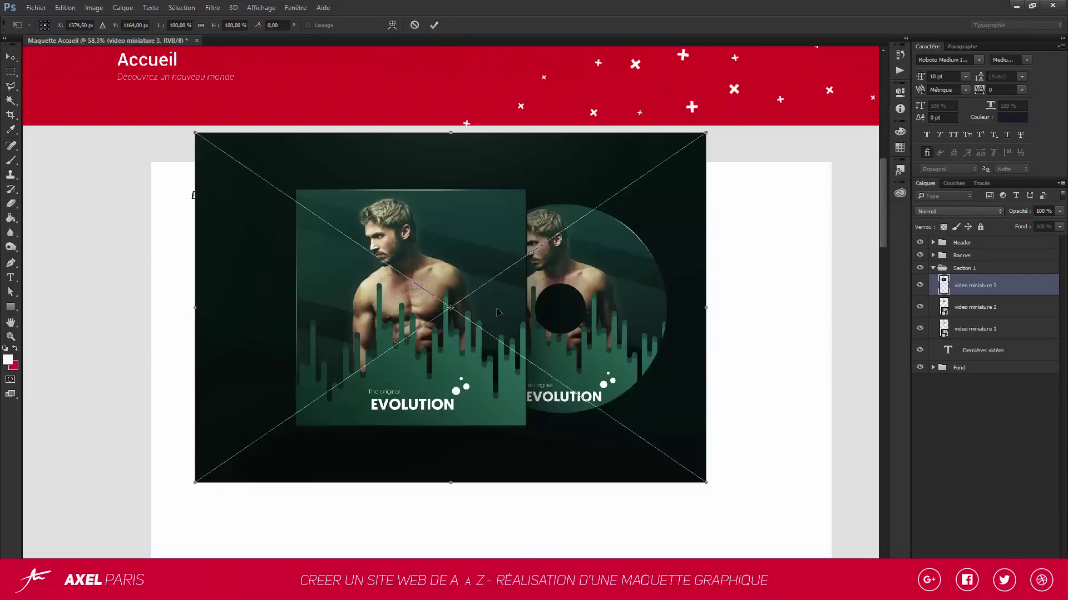
pyautogui.press('Return')
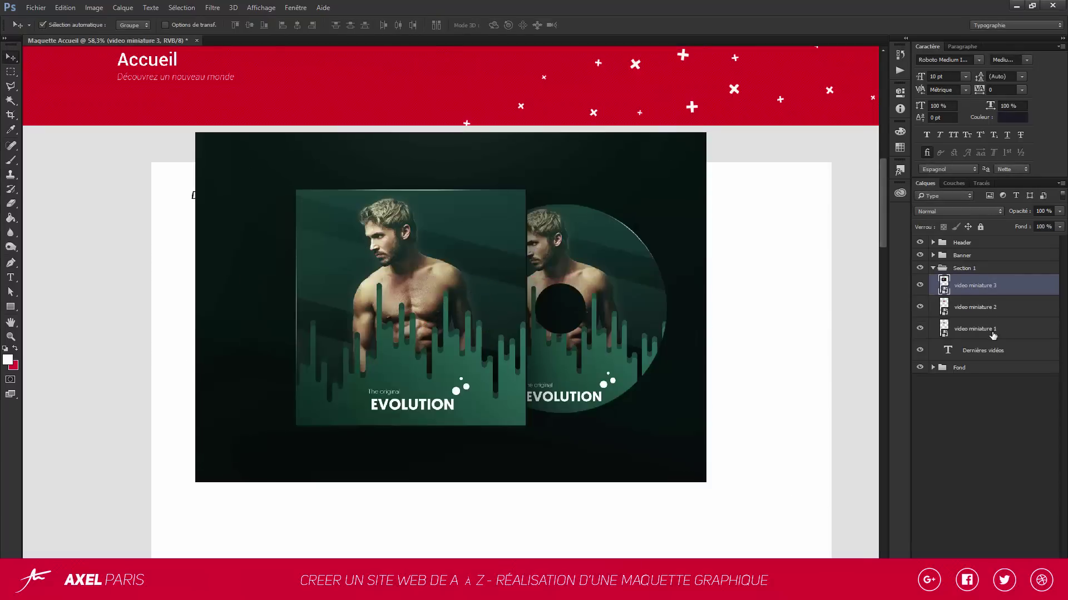